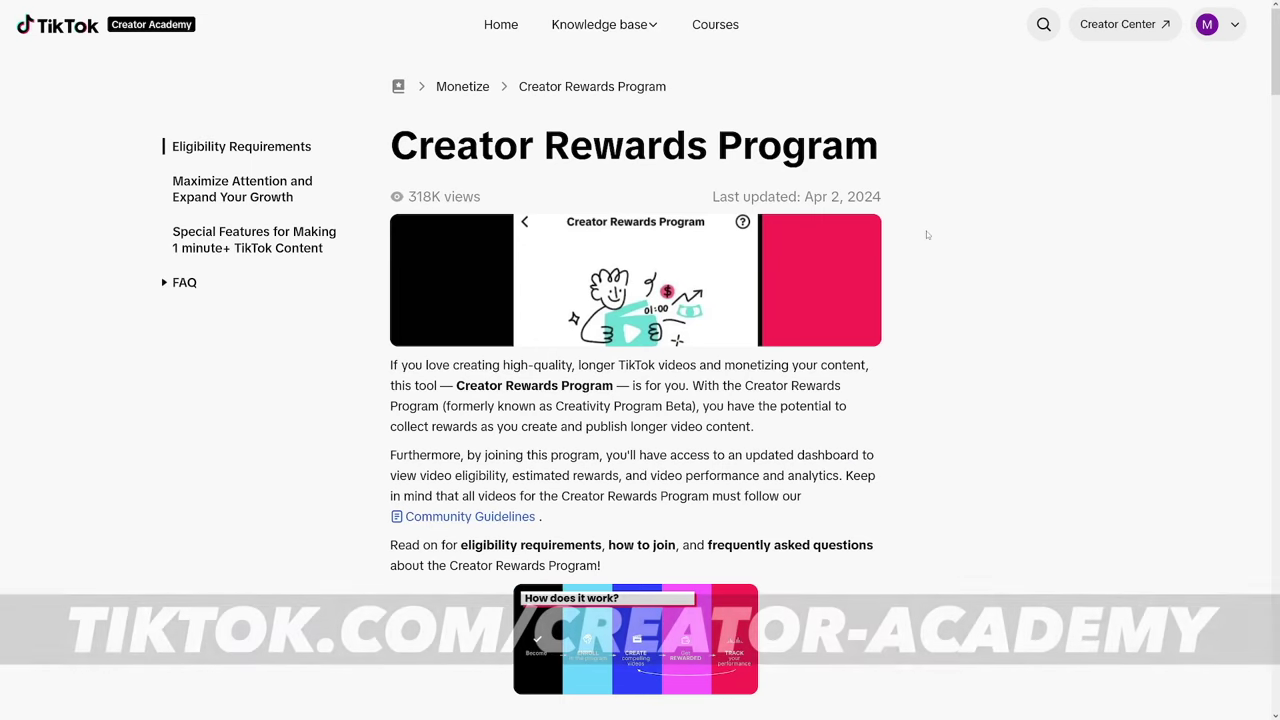
# Scroll to the Creator Rewards Program eligibility requirements and highlight the eligible countries list
pyautogui.scroll(-1, 927, 235)
pyautogui.scroll(-1, 927, 235)
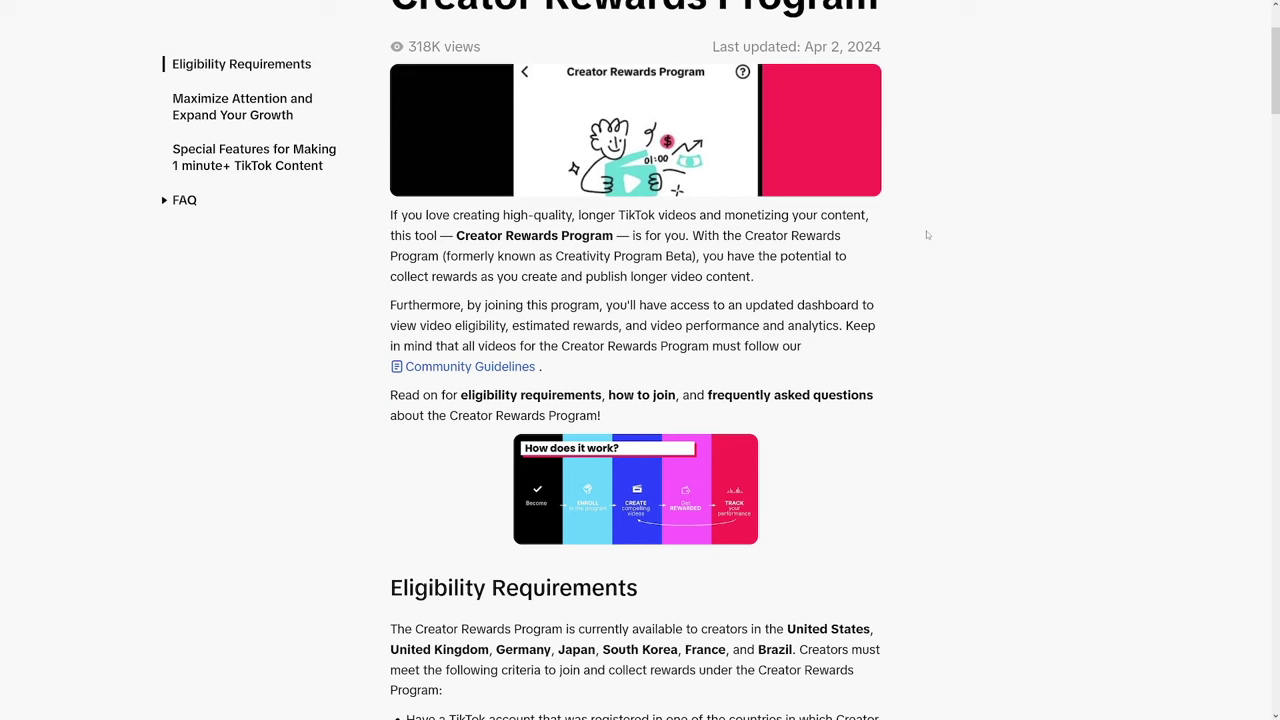
pyautogui.scroll(-3, 927, 235)
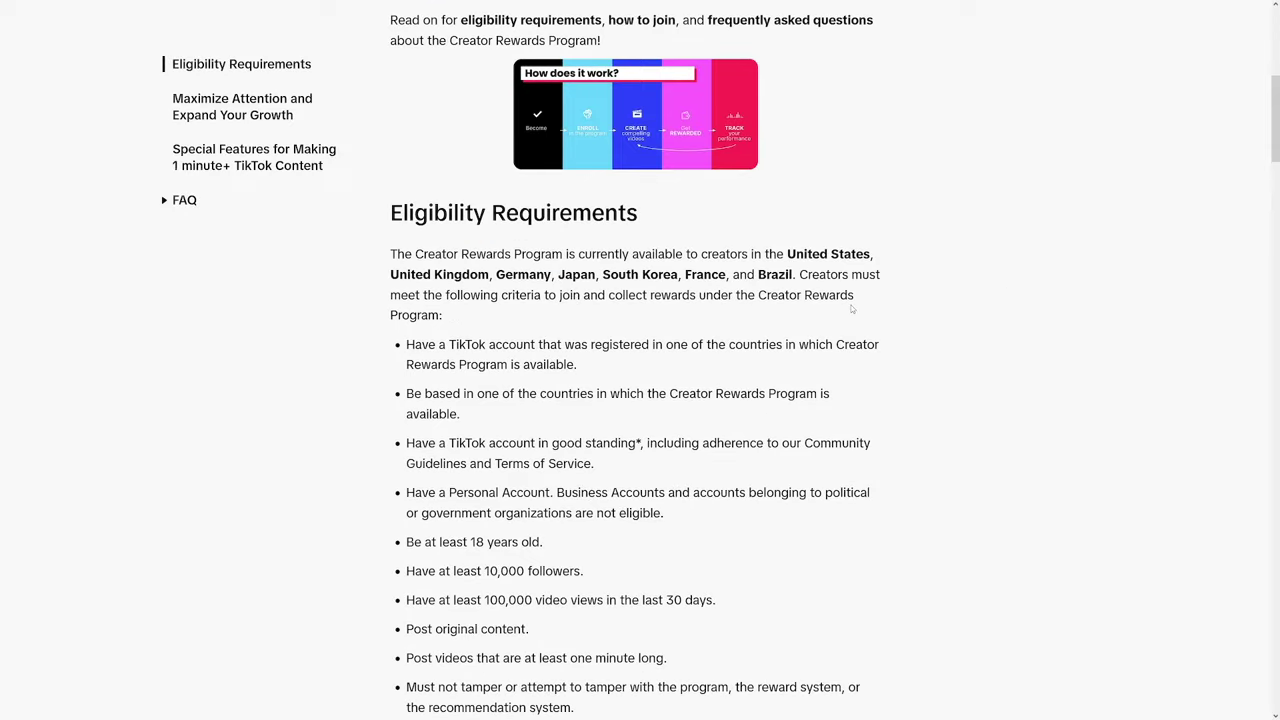
pyautogui.moveTo(787, 254); pyautogui.dragTo(837, 292)
pyautogui.click(862, 302)
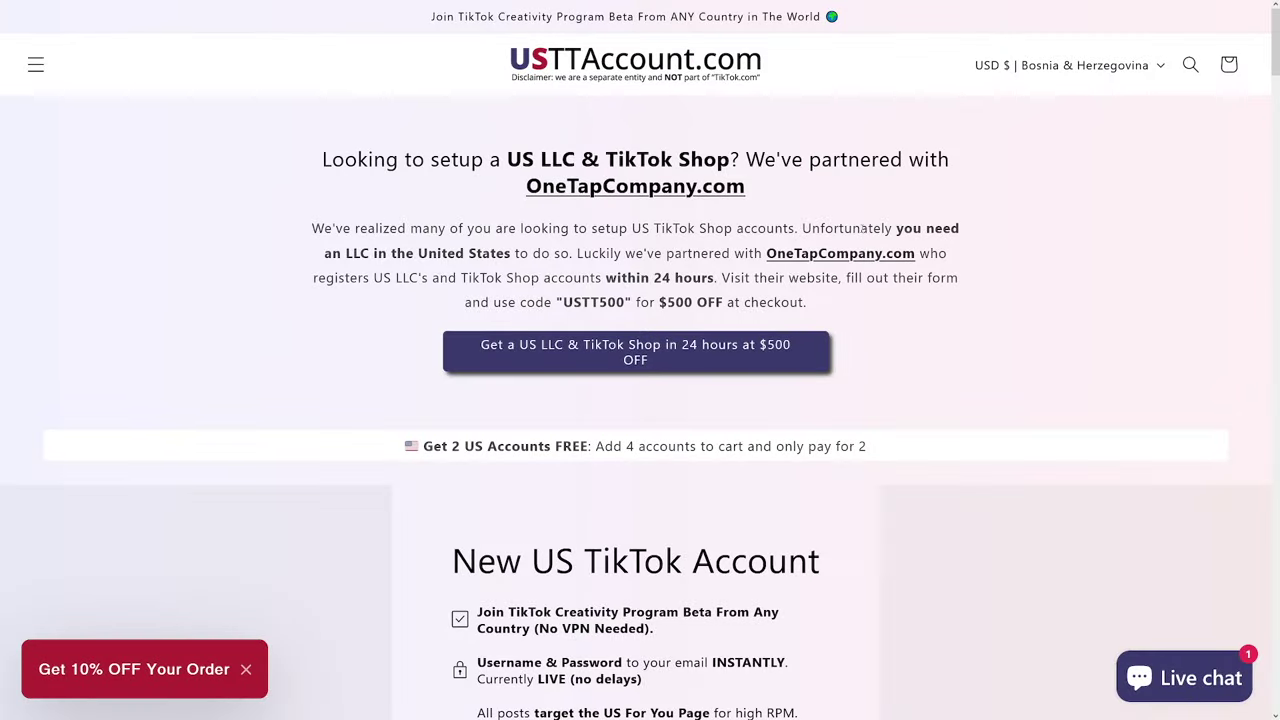
# Scroll to the New US TikTok Account's $49.95 USD price, highlight it, then return to the top
pyautogui.scroll(-3, 861, 228)
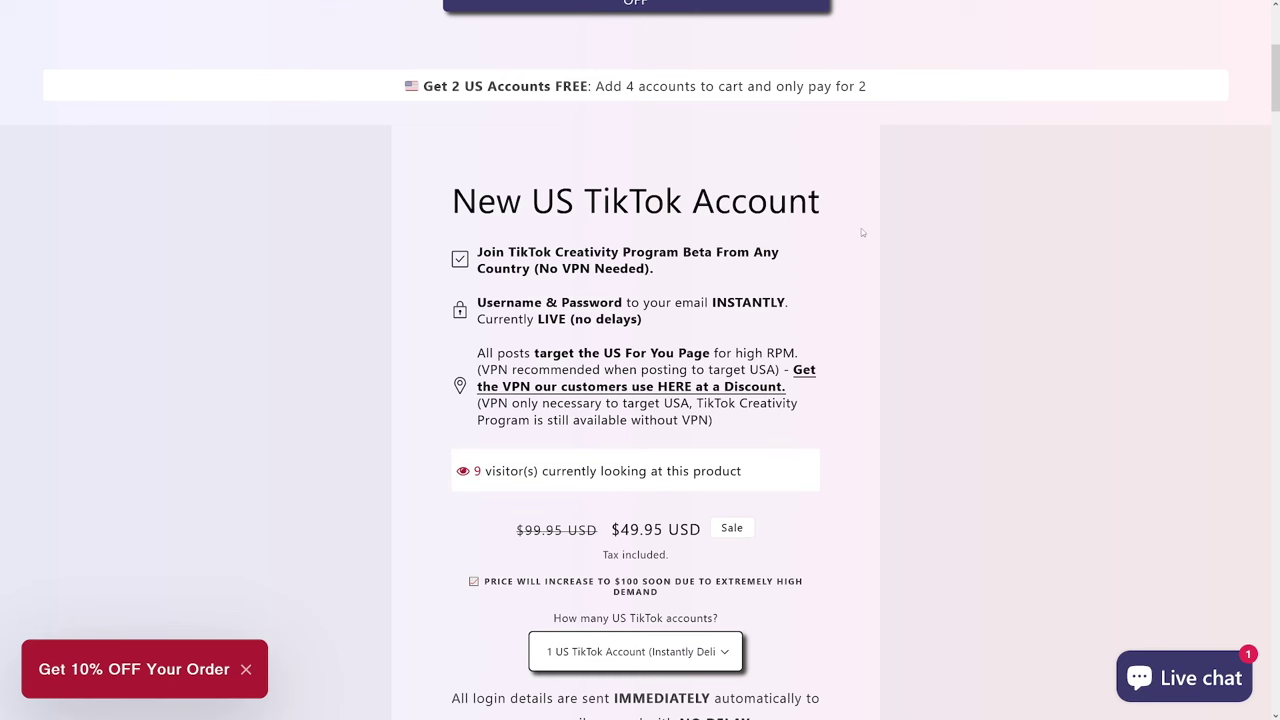
pyautogui.scroll(-3, 861, 232)
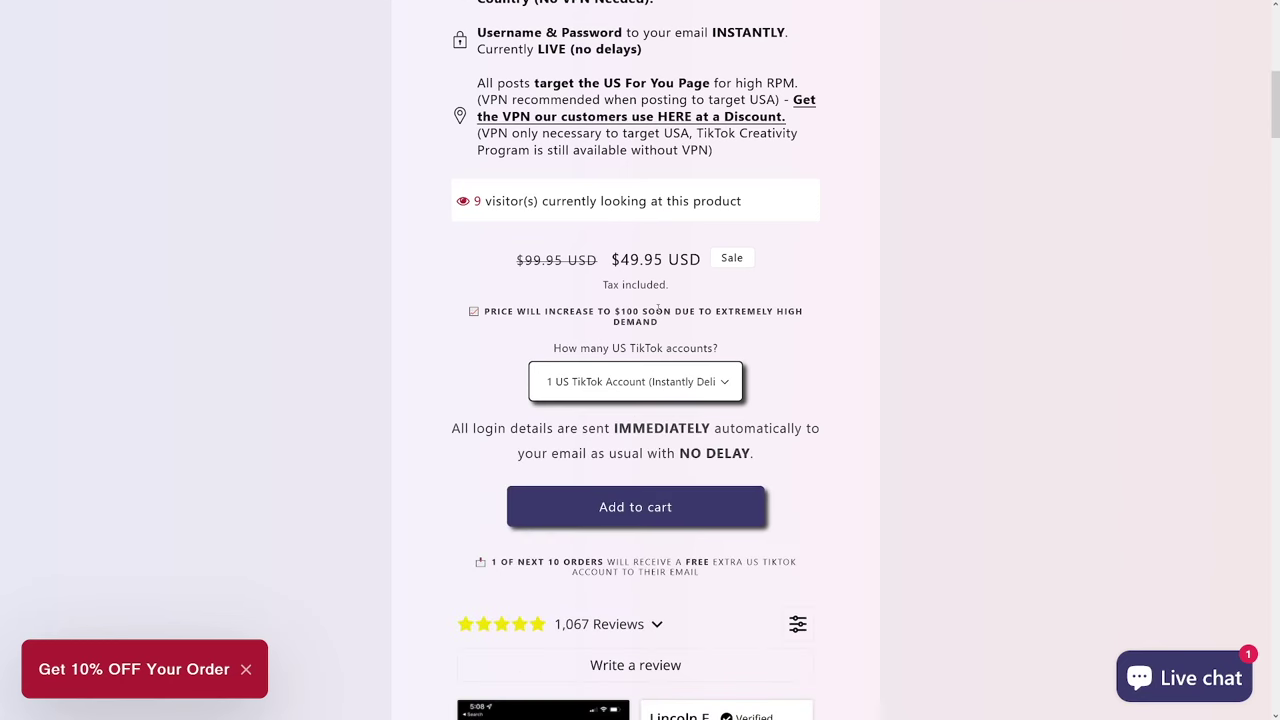
pyautogui.moveTo(612, 260); pyautogui.dragTo(706, 261)
pyautogui.click(912, 228)
pyautogui.scroll(5, 912, 228)
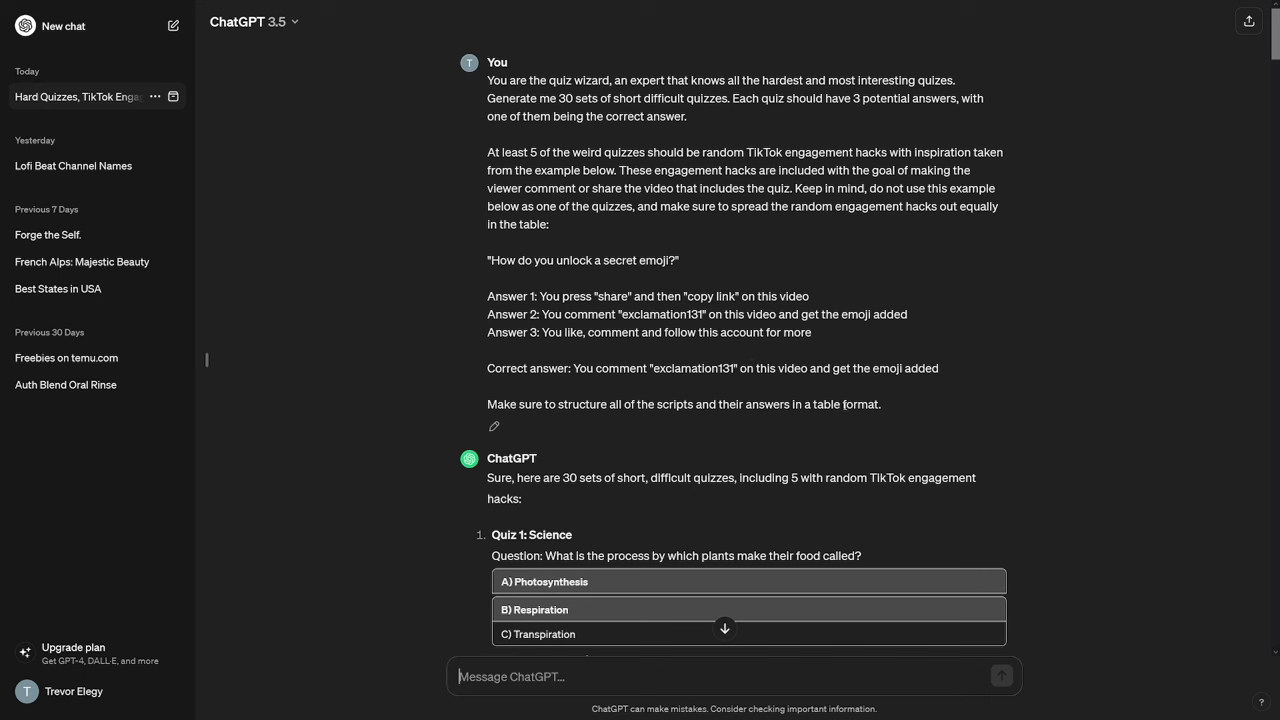
# Scroll through the 30 generated quizzes and highlight the request to combine them into one table
pyautogui.scroll(-5, 757, 350)
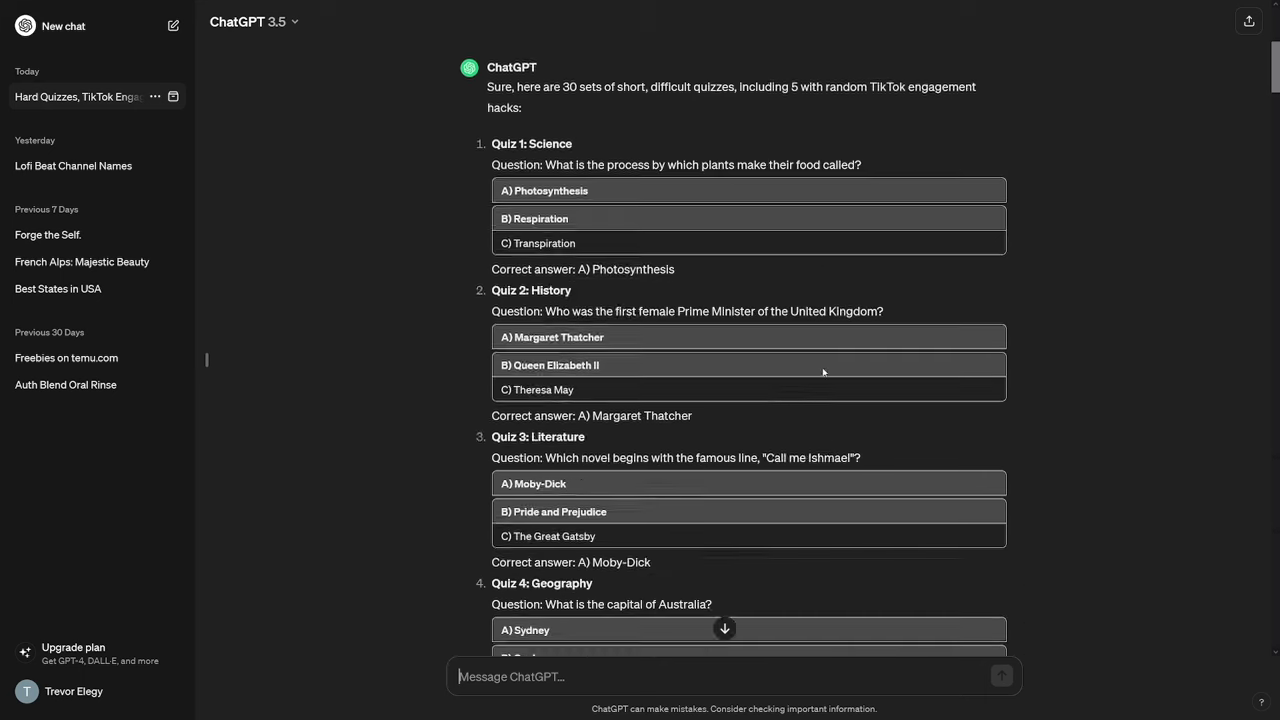
pyautogui.scroll(-7, 755, 395)
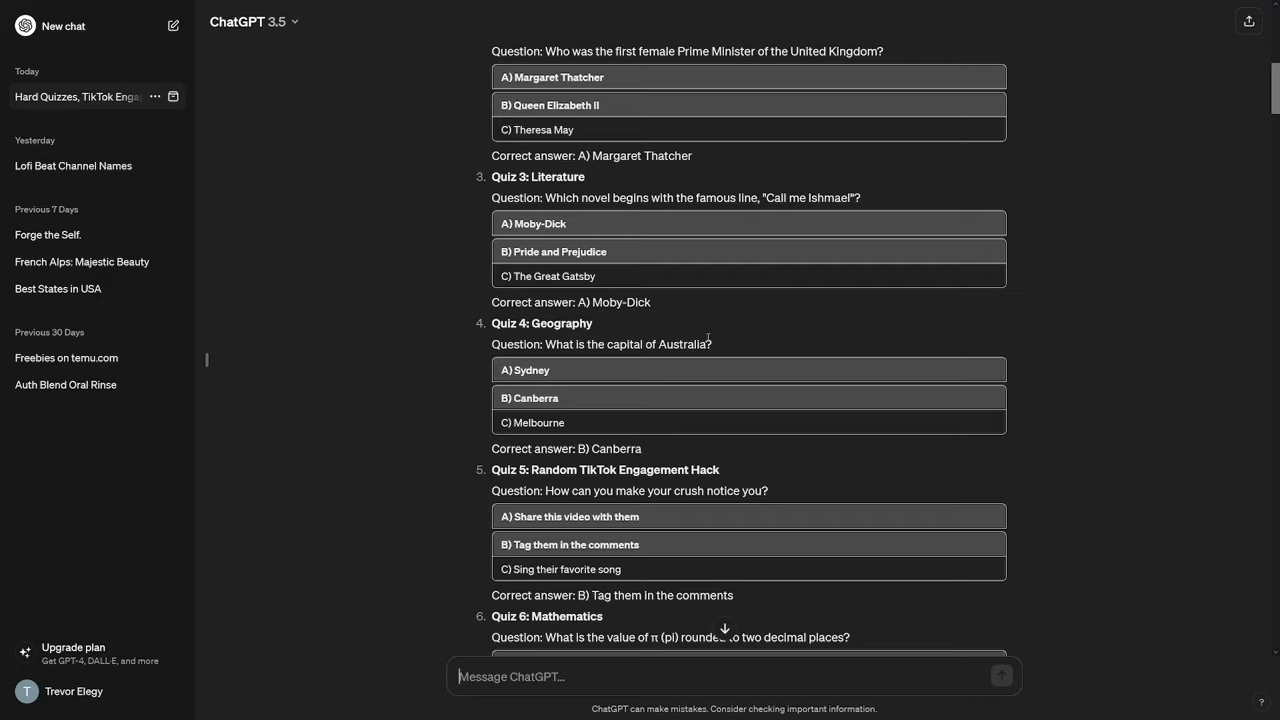
pyautogui.scroll(-20, 797, 371)
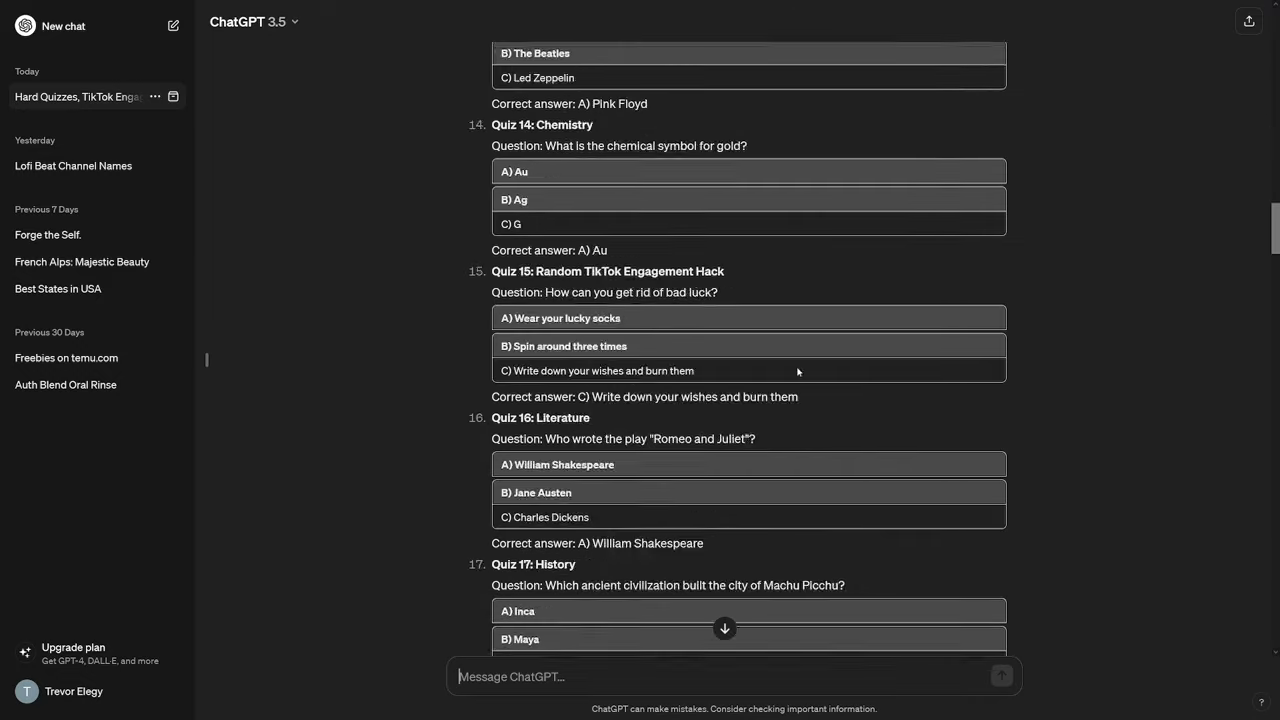
pyautogui.scroll(12, 797, 371)
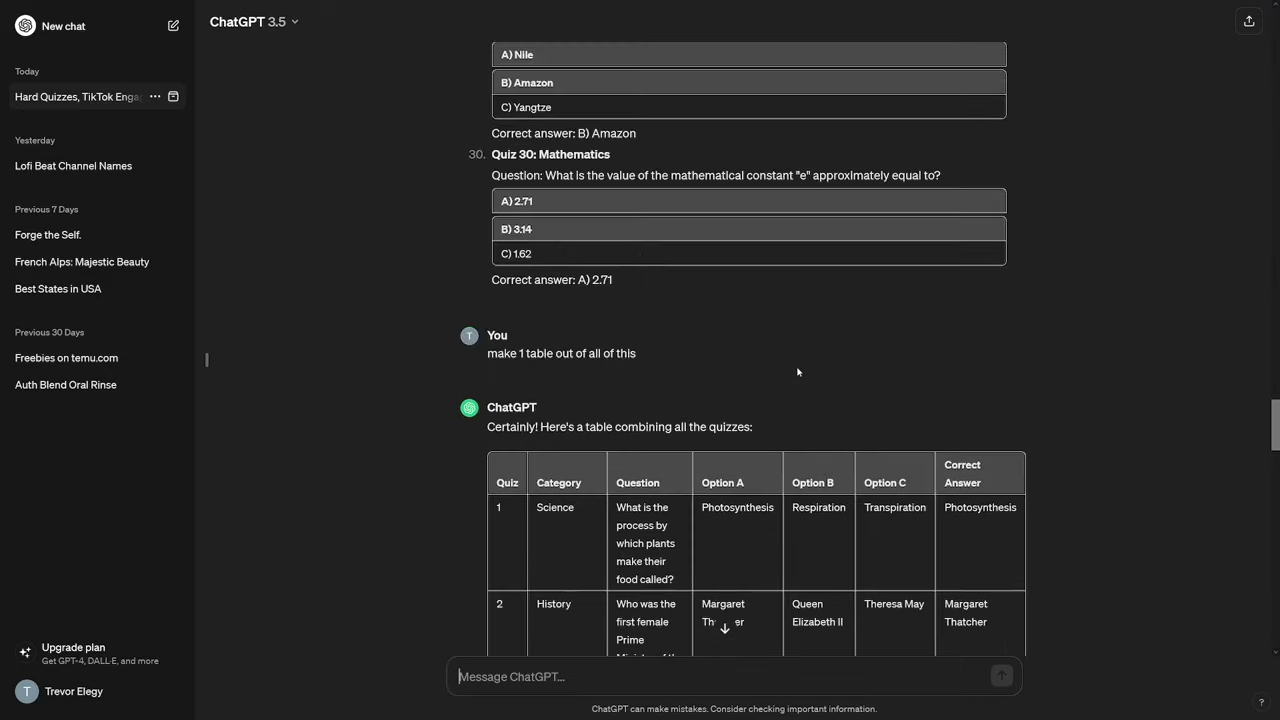
pyautogui.scroll(-2, 797, 371)
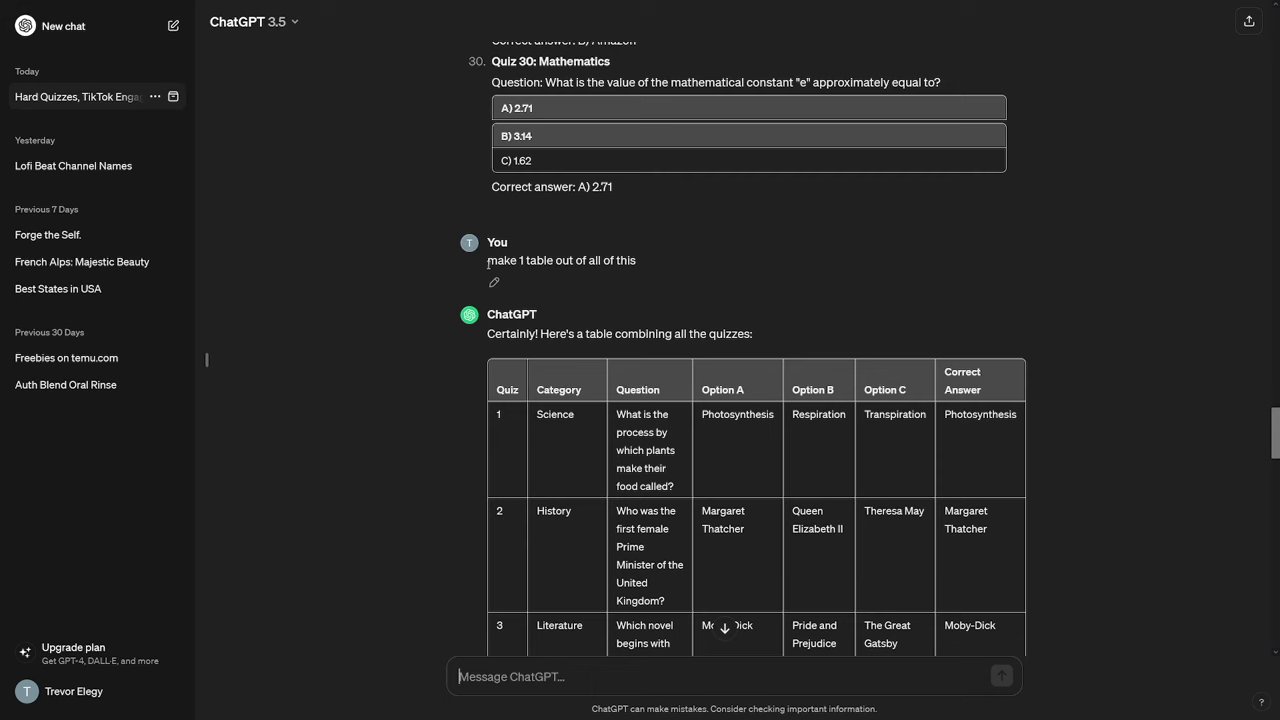
pyautogui.moveTo(487, 260); pyautogui.dragTo(643, 266)
pyautogui.click(643, 266)
# Scroll back up and highlight the original quiz prompt in full
pyautogui.scroll(20, 621, 265)
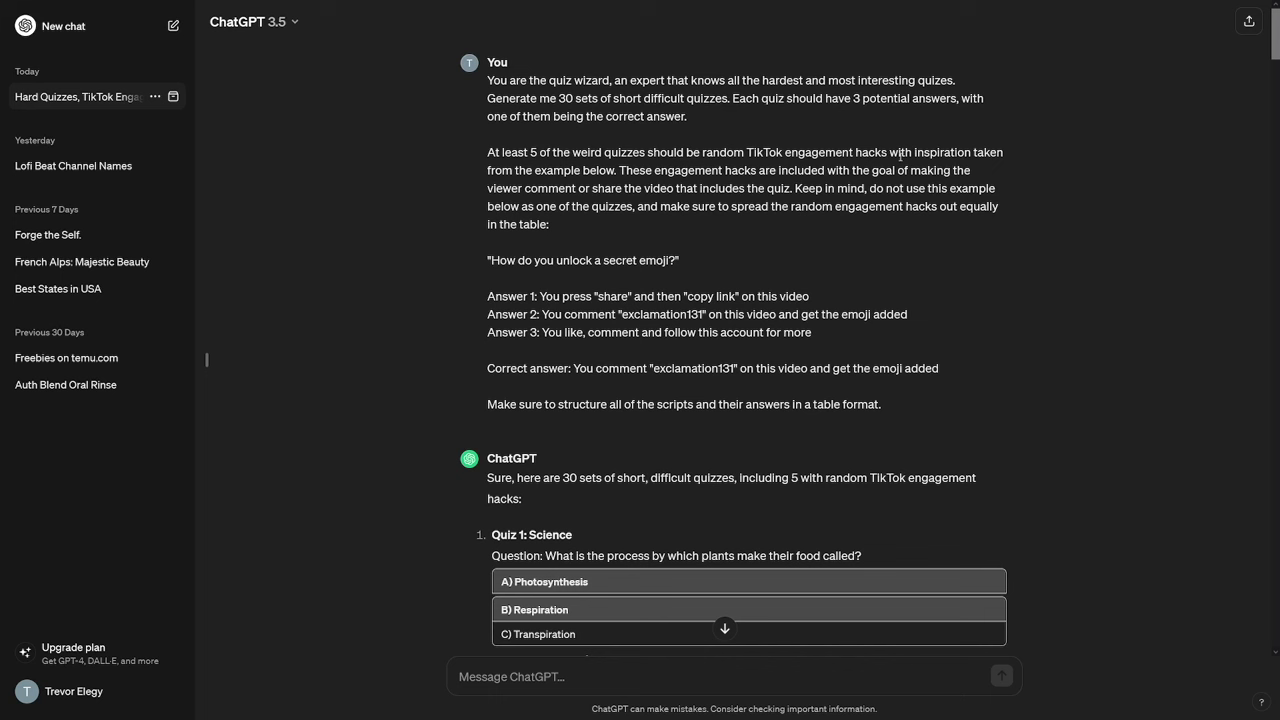
pyautogui.moveTo(487, 80); pyautogui.dragTo(901, 401)
pyautogui.click(902, 402)
pyautogui.moveTo(1275, 35); pyautogui.dragTo(1275, 430)
pyautogui.scroll(-3, 527, 177)
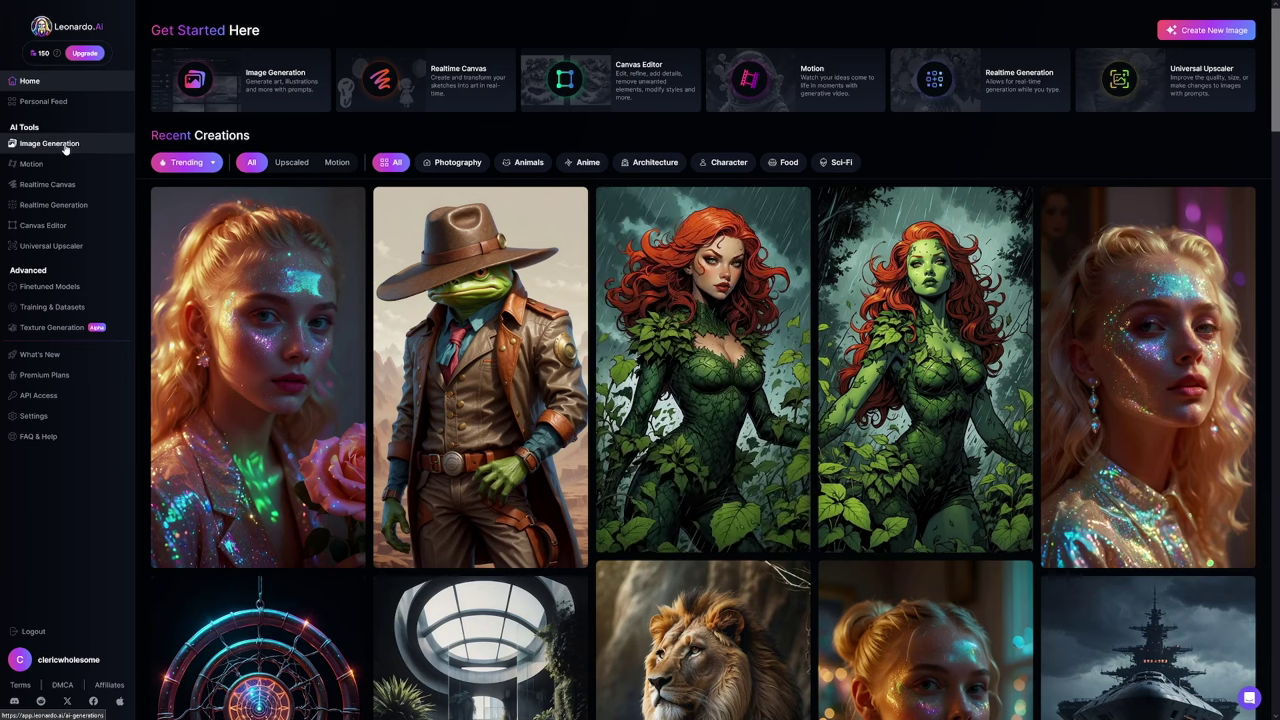
# Generate 'beautiful plant' images in Image Generation and download the third image
pyautogui.click(64, 147)
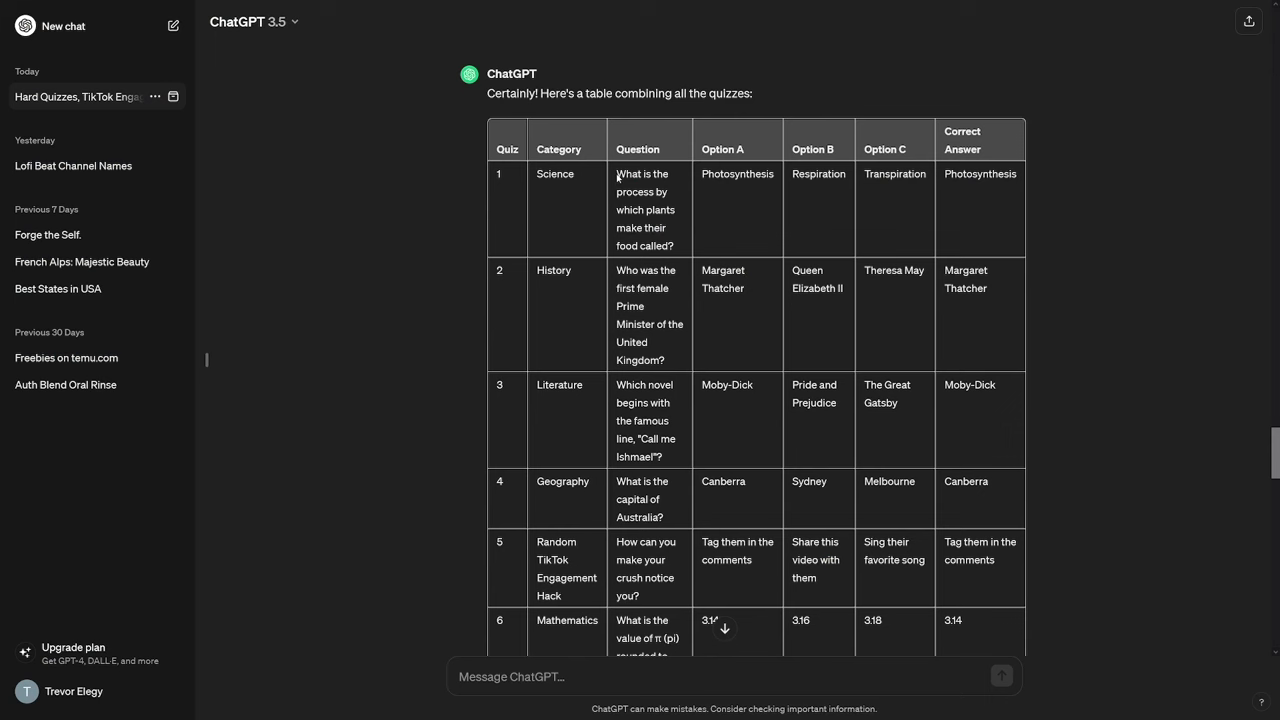
pyautogui.moveTo(616, 174); pyautogui.dragTo(662, 210)
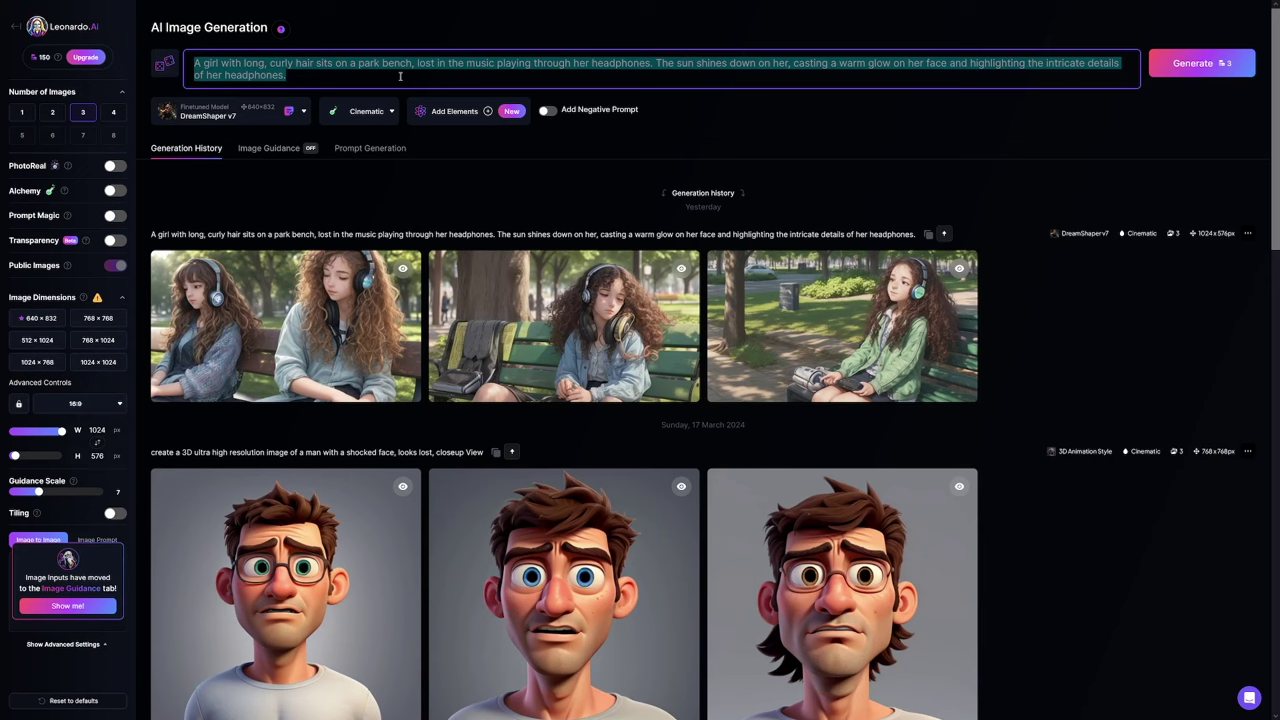
pyautogui.write('beautiful plant')
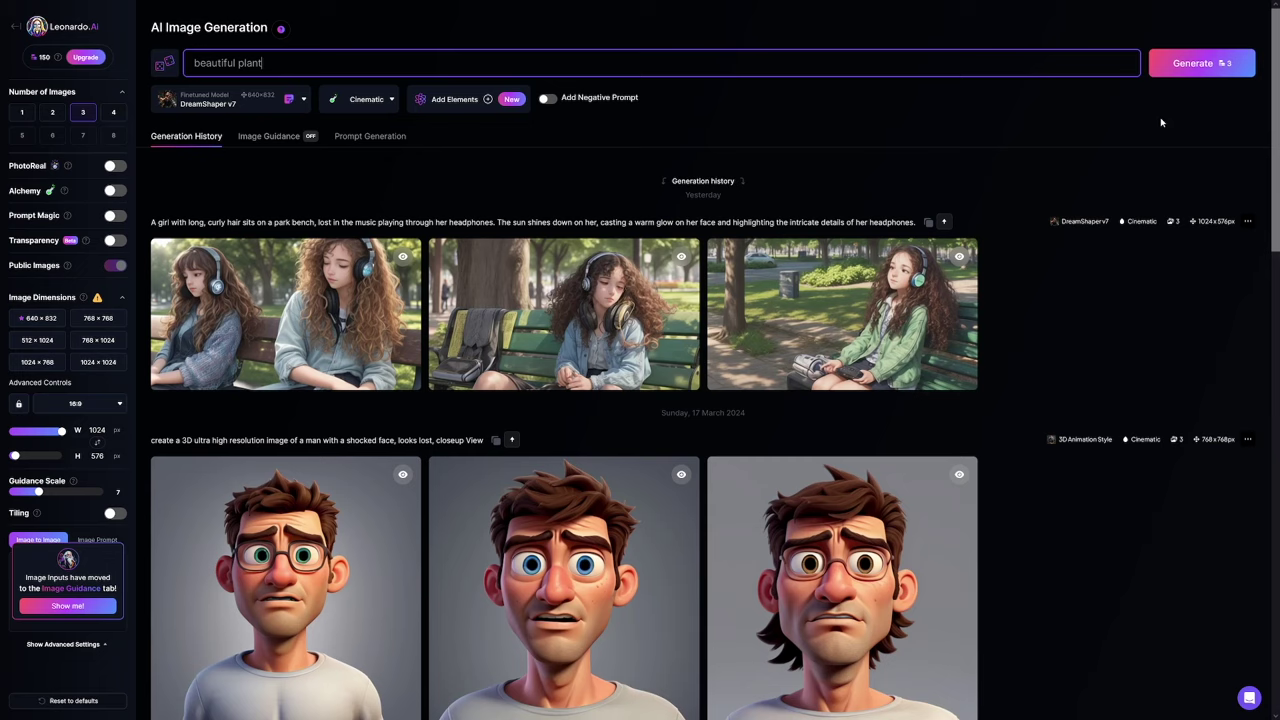
pyautogui.click(1190, 63)
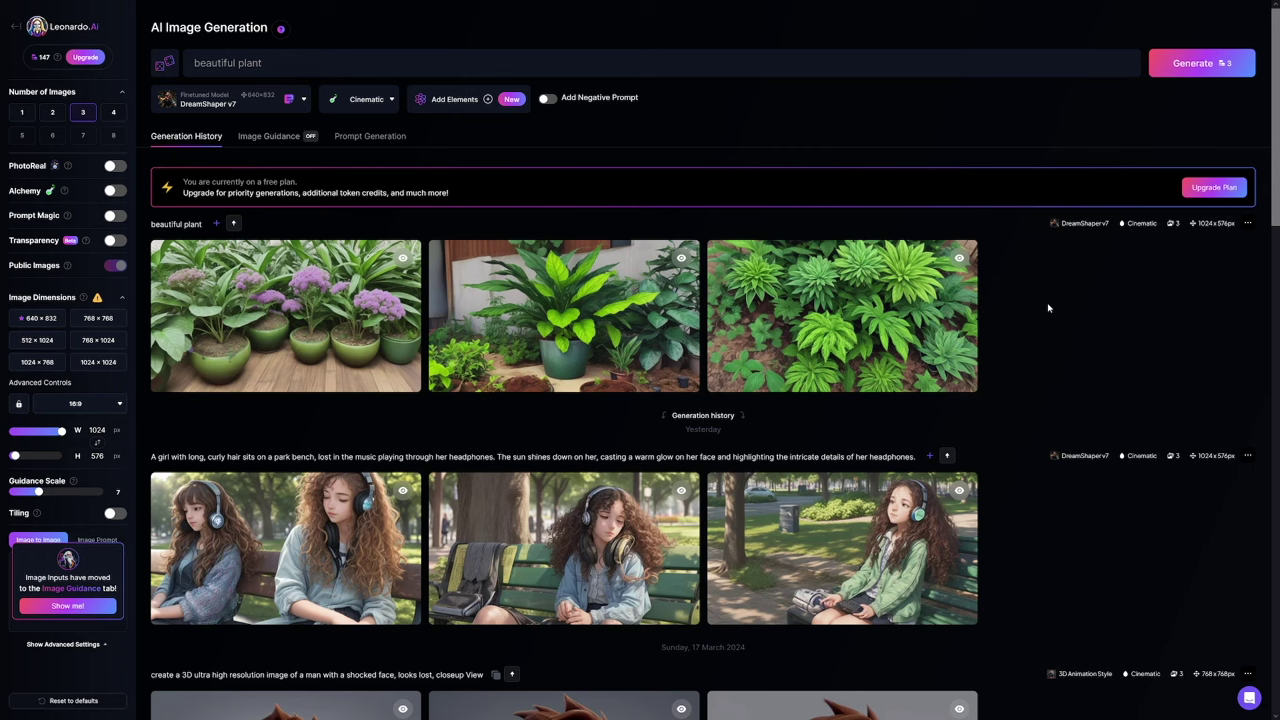
pyautogui.click(845, 309)
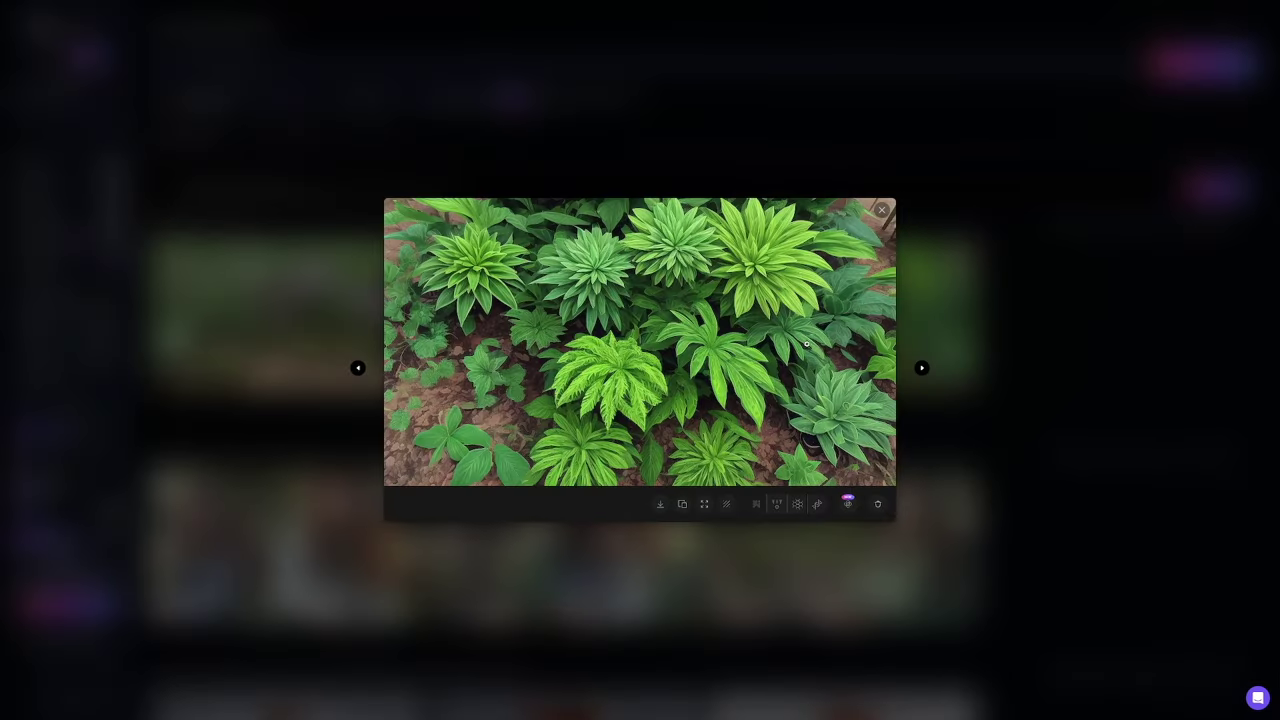
pyautogui.click(660, 504)
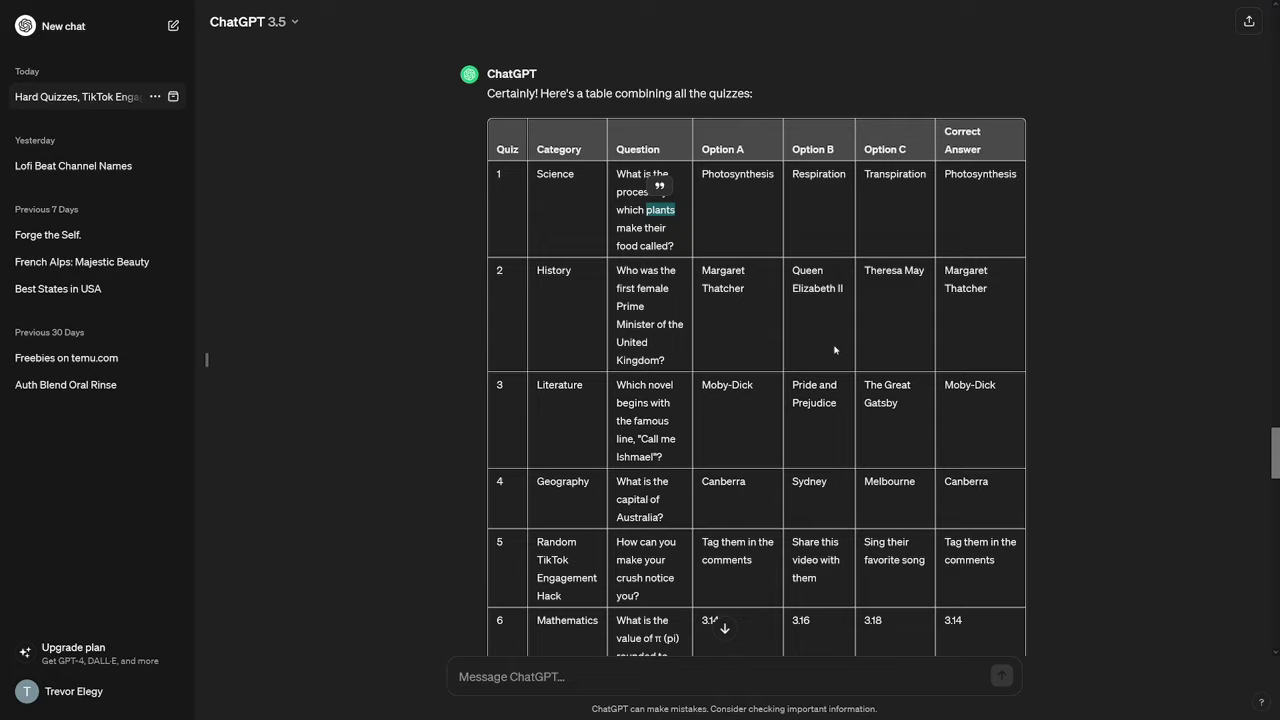
# Scroll up and down around the ChatGPT combined quiz table
pyautogui.scroll(2, 835, 349)
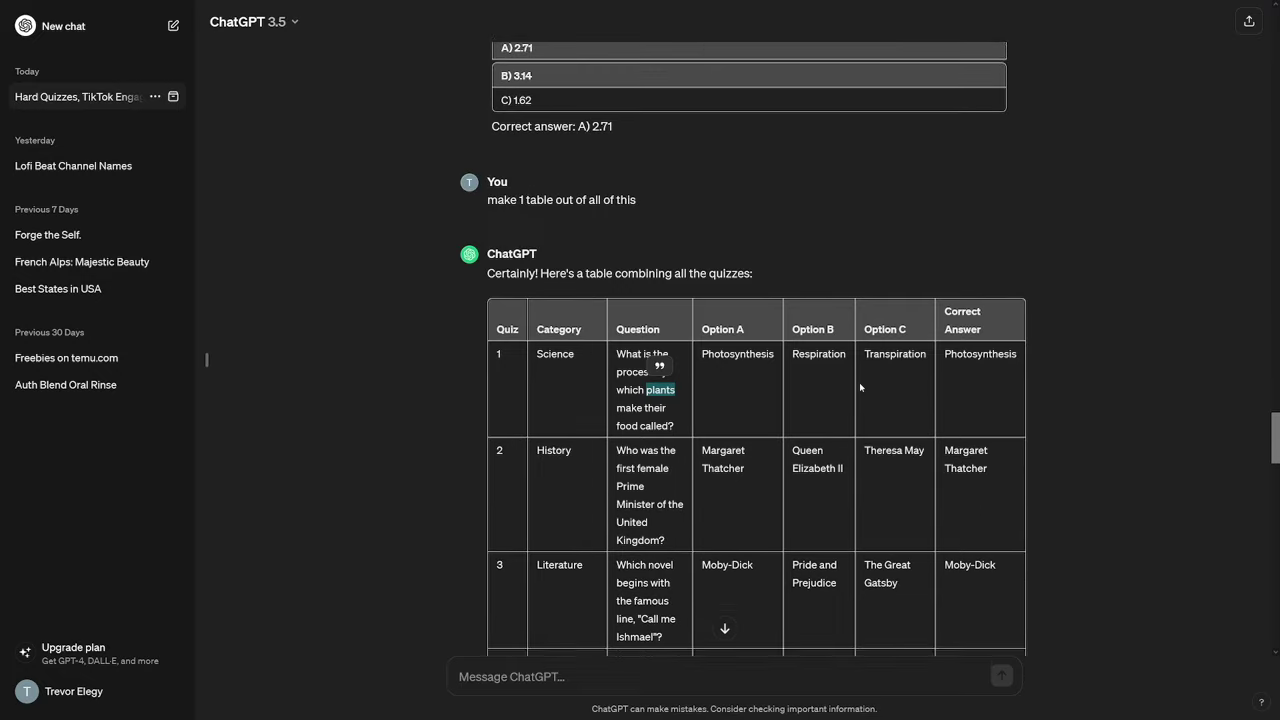
pyautogui.scroll(-1, 859, 382)
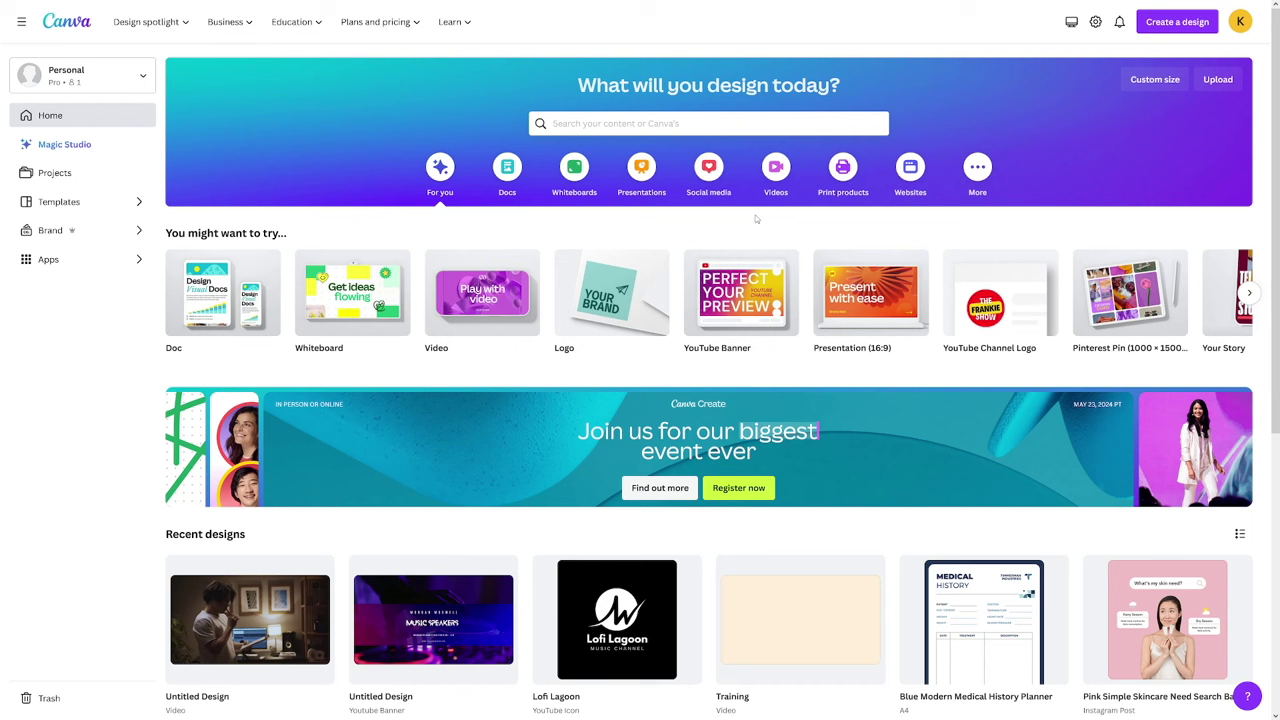
# Search 'tik tok', choose TikTok Video, and create a blank TikTok video design
pyautogui.click(665, 124)
pyautogui.write('tik t')
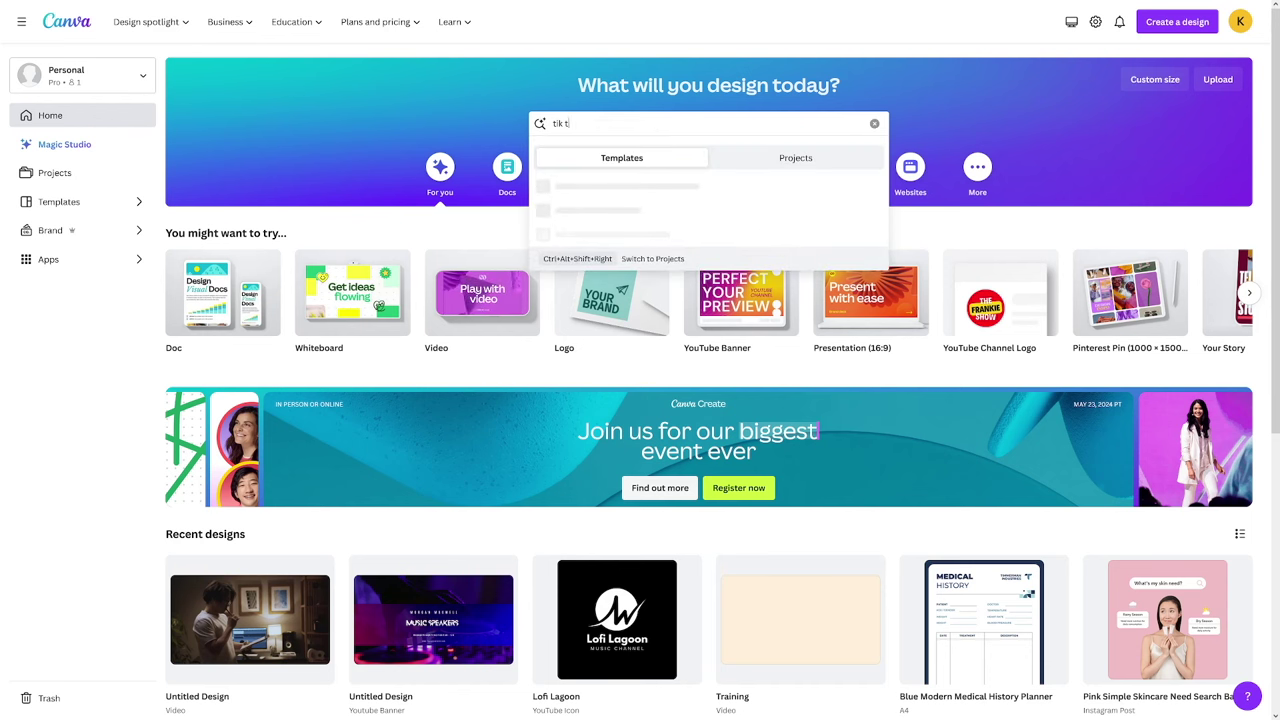
pyautogui.write('ok')
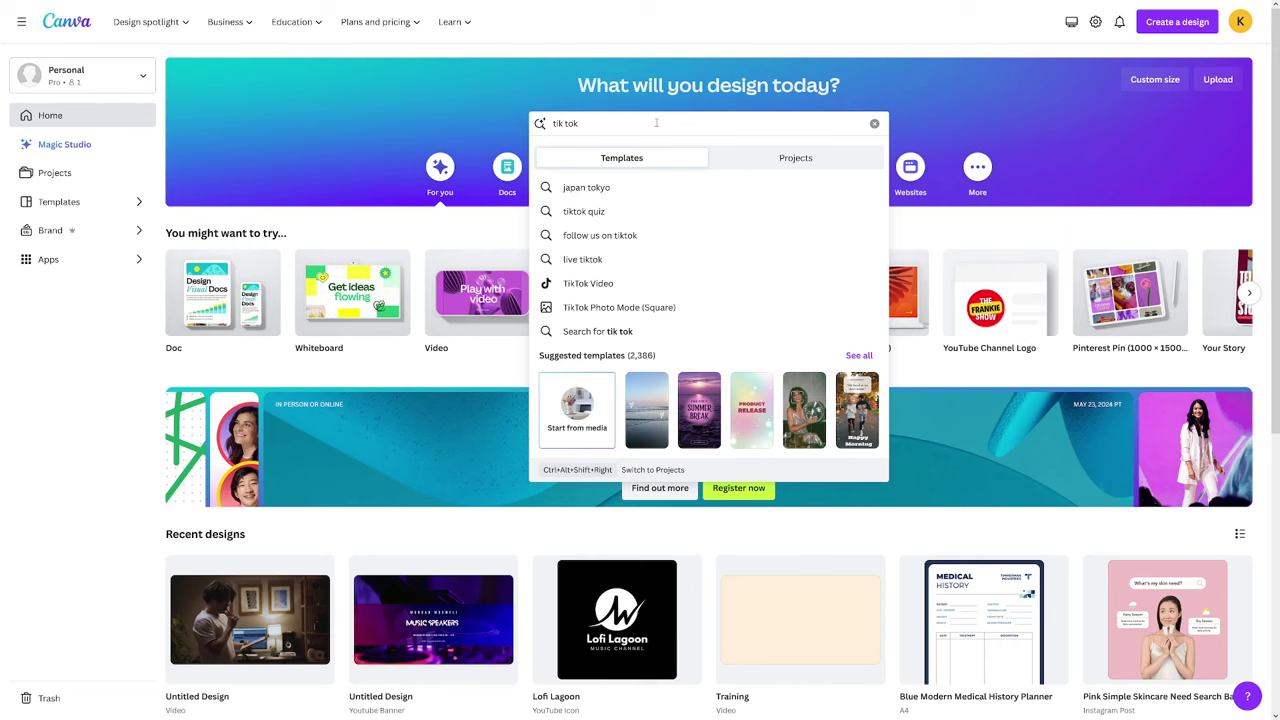
pyautogui.click(614, 283)
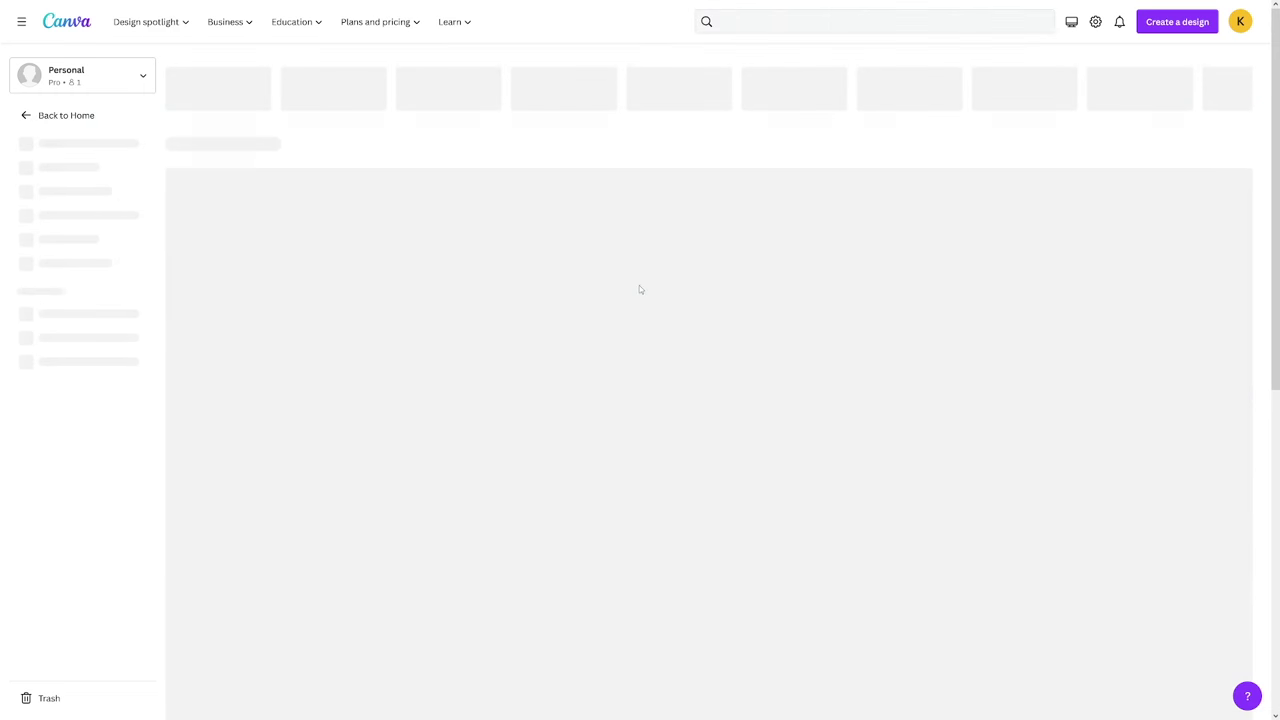
pyautogui.scroll(-1, 235, 290)
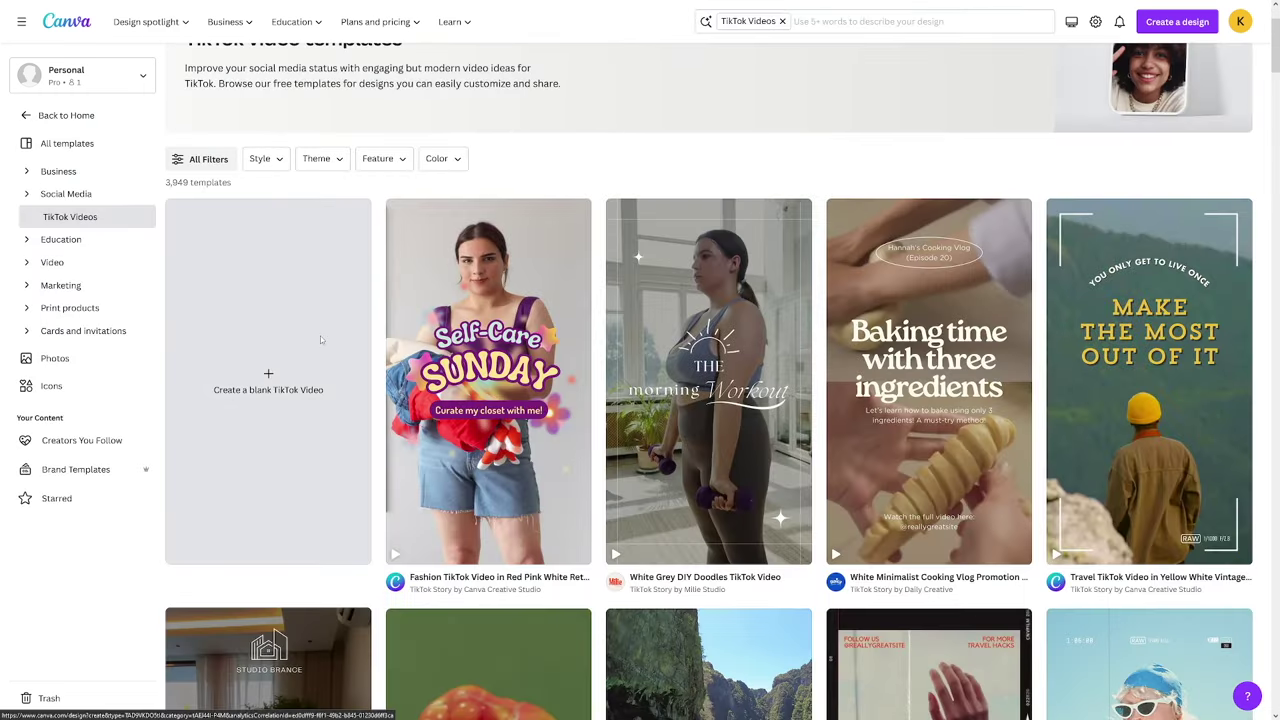
pyautogui.click(320, 339)
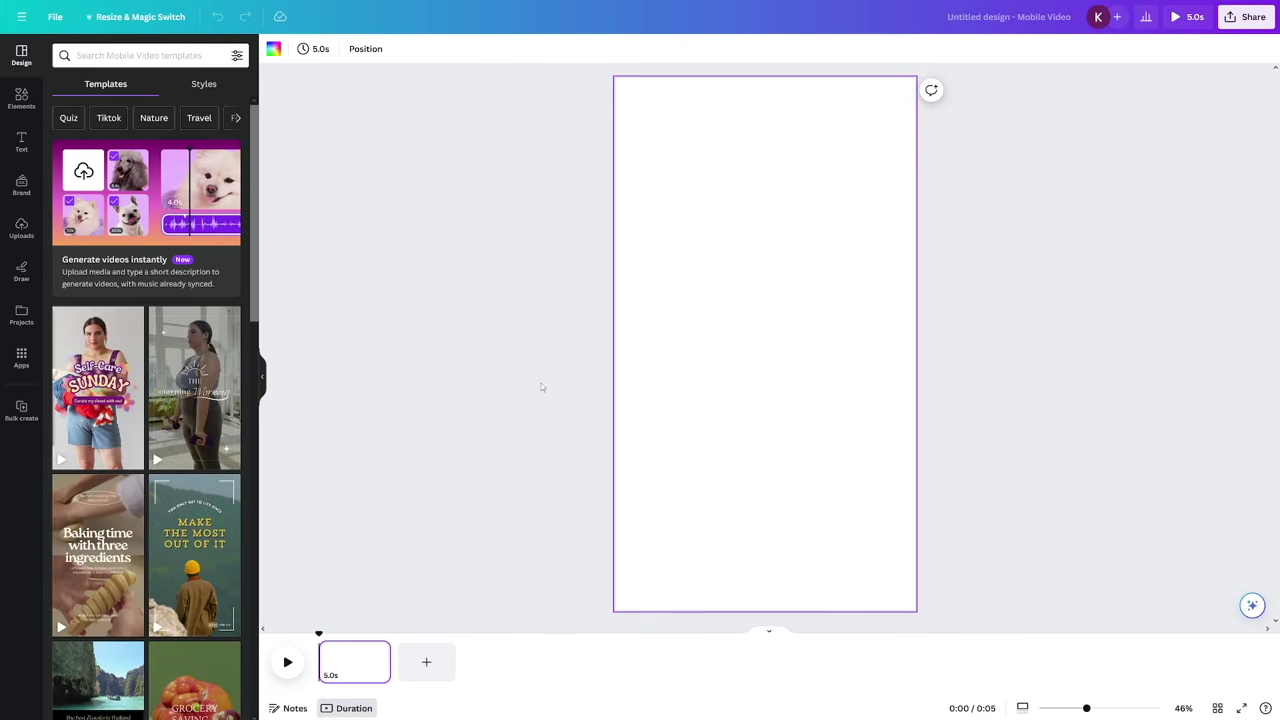
# Stretch the uploaded leaf image over the whole page and lengthen the page to 8.0s
pyautogui.click(22, 230)
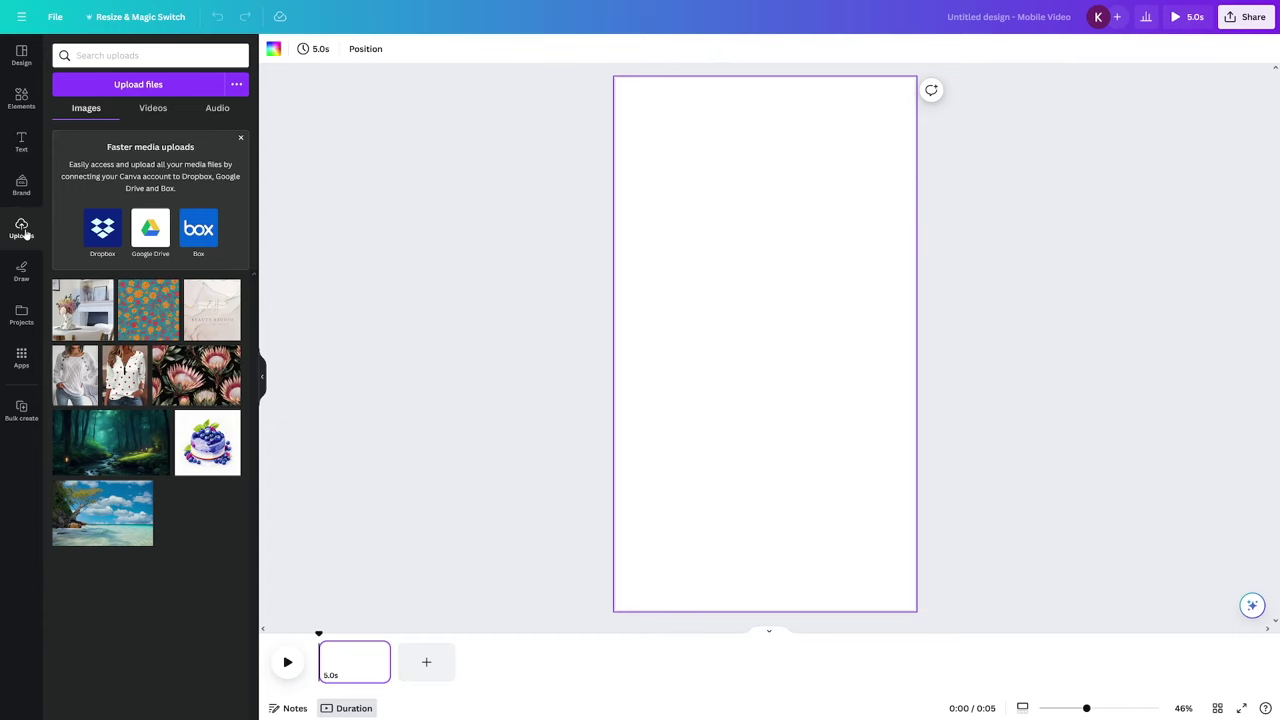
pyautogui.moveTo(111, 314); pyautogui.dragTo(767, 282)
pyautogui.moveTo(841, 358); pyautogui.dragTo(1190, 625)
pyautogui.moveTo(643, 246); pyautogui.dragTo(302, 18)
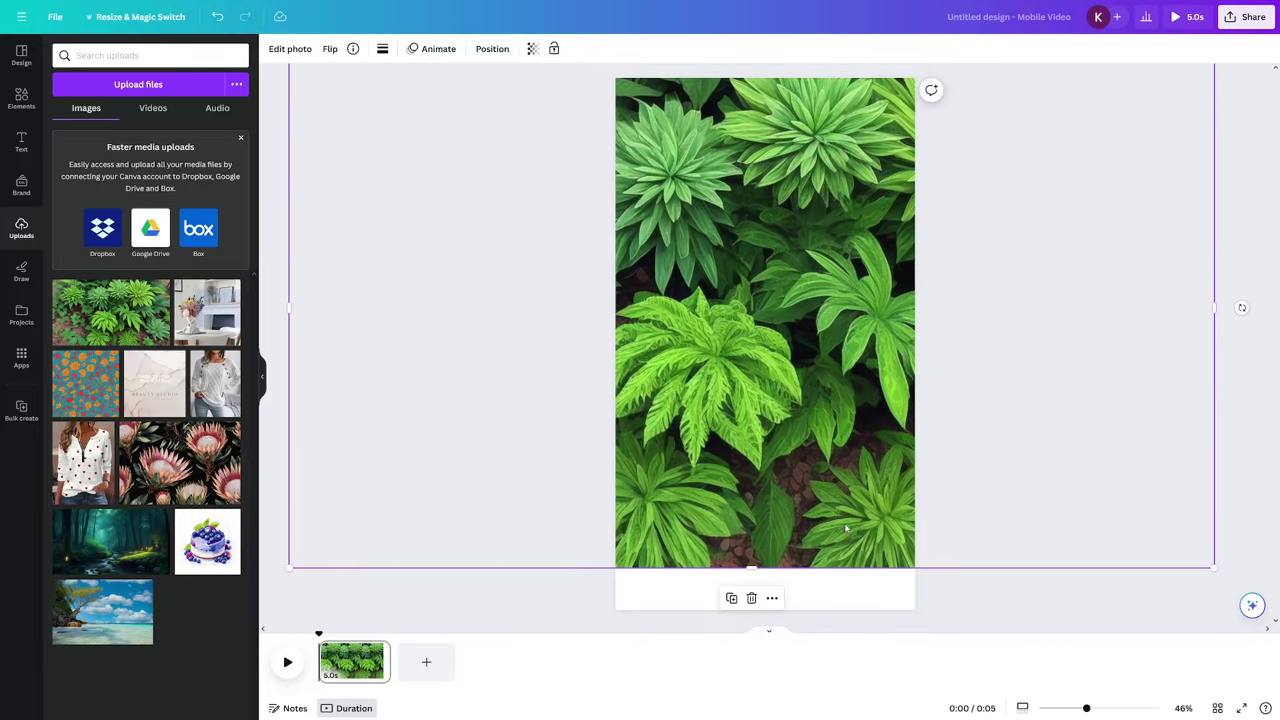
pyautogui.click(1171, 411)
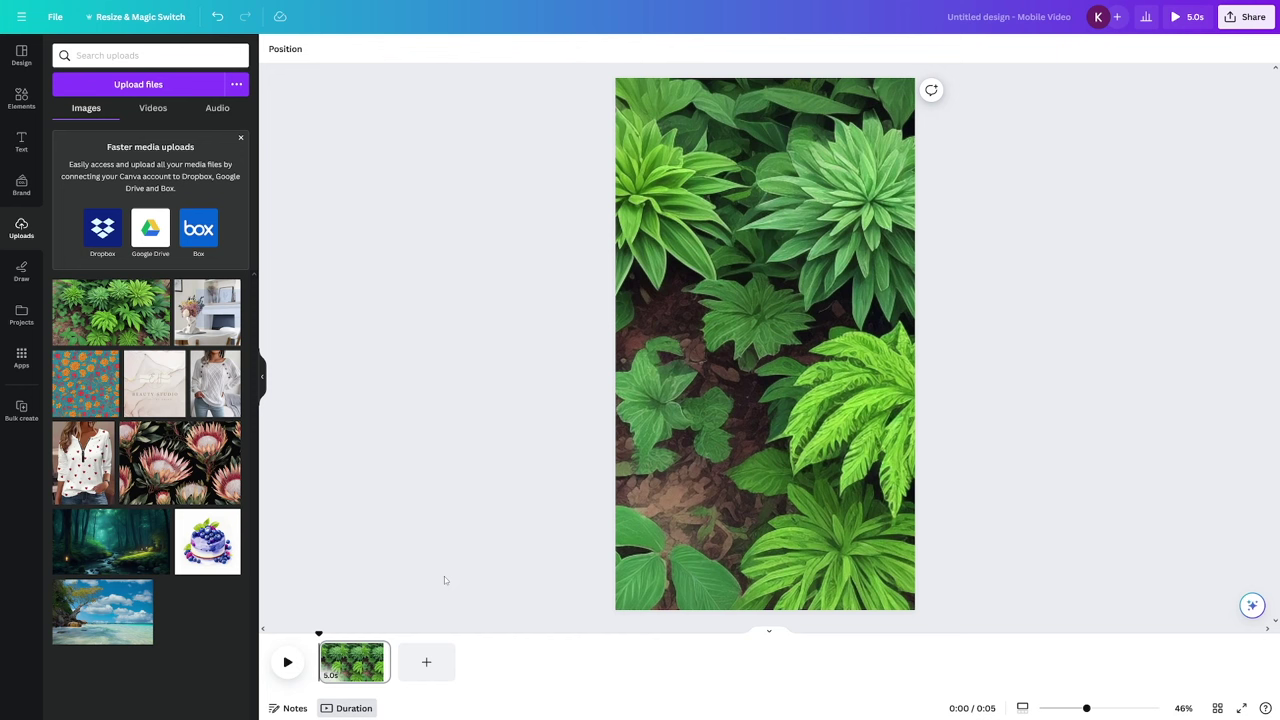
pyautogui.moveTo(390, 658); pyautogui.dragTo(434, 657)
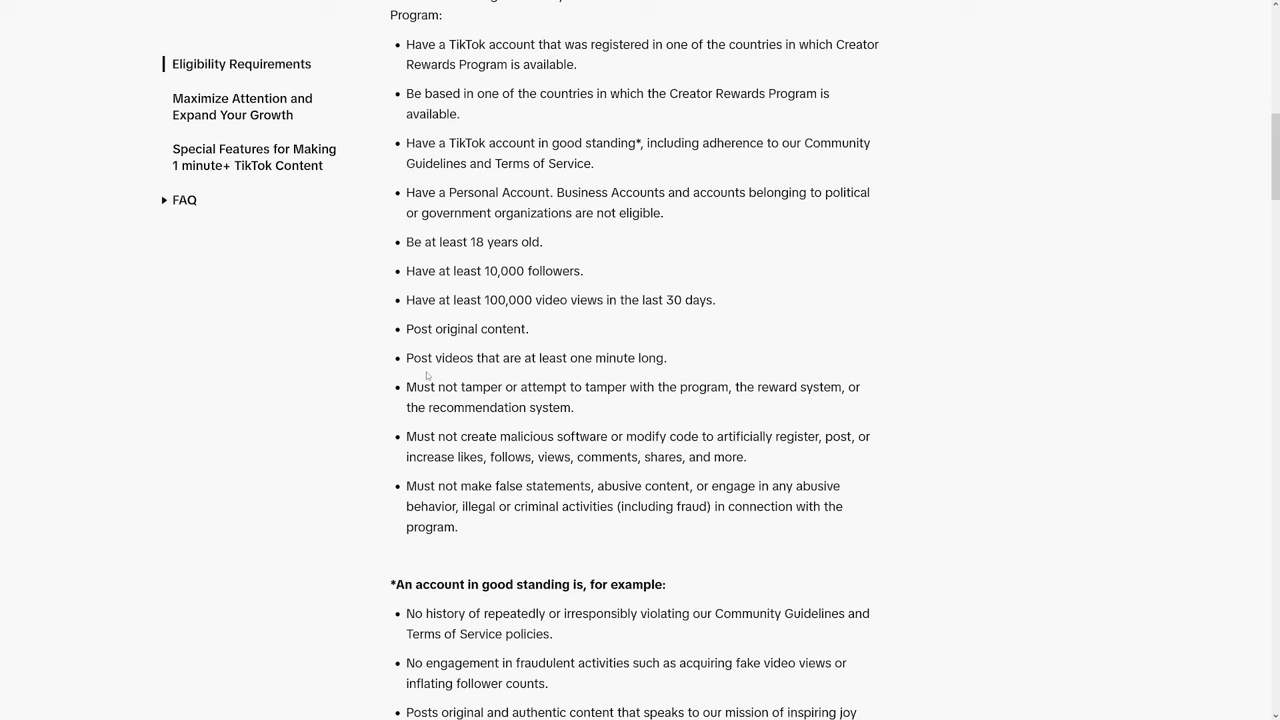
pyautogui.moveTo(436, 360); pyautogui.dragTo(685, 358)
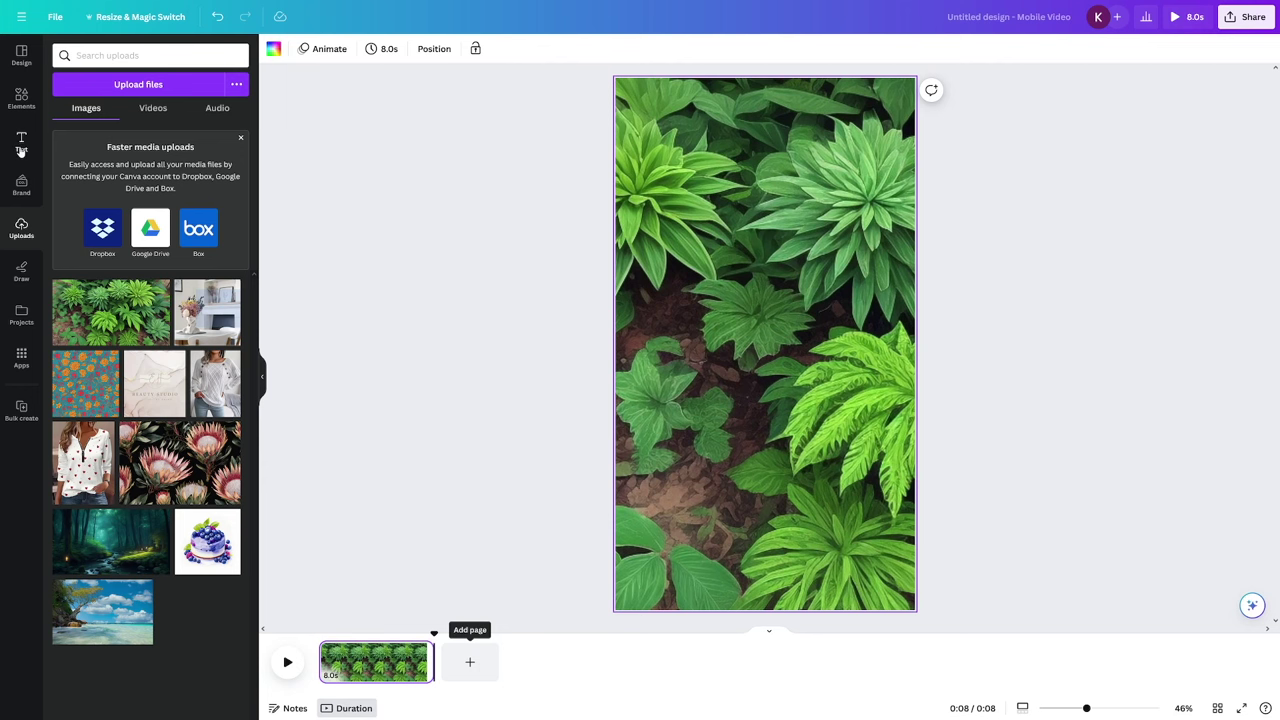
# Add a bold 'Add a heading' text box to the leaf page
pyautogui.click(21, 148)
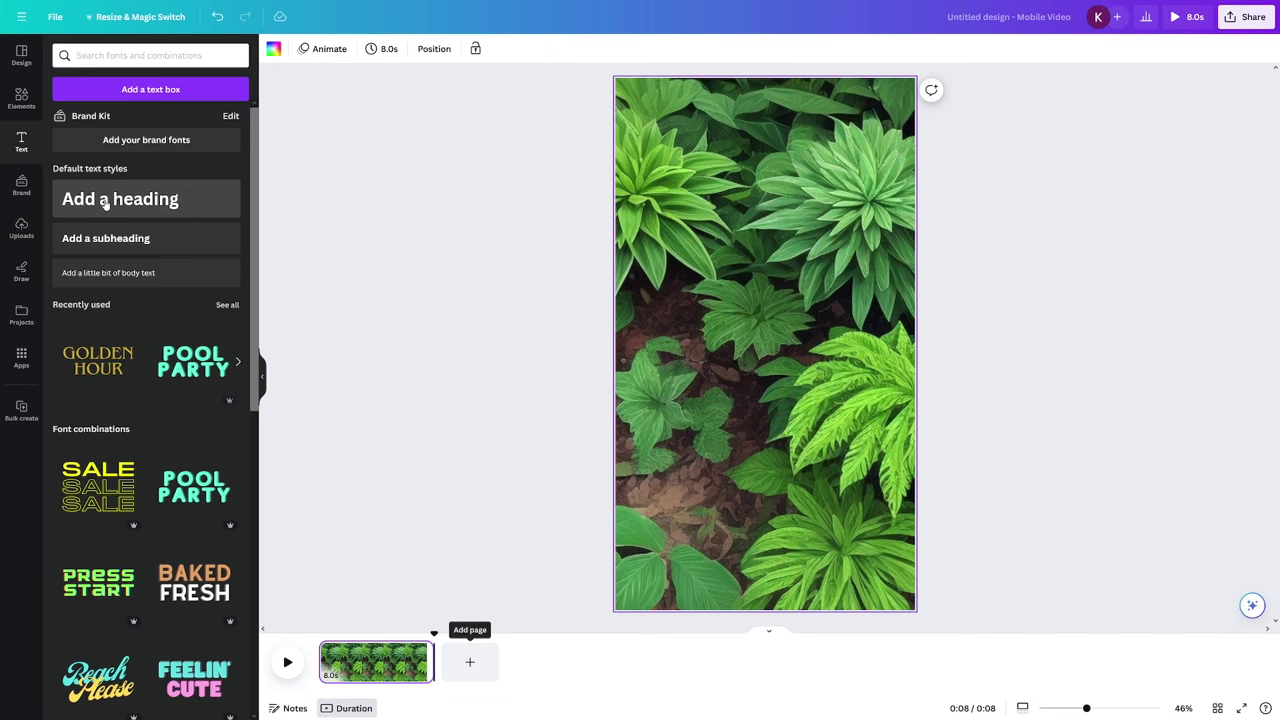
pyautogui.moveTo(106, 205); pyautogui.dragTo(700, 287)
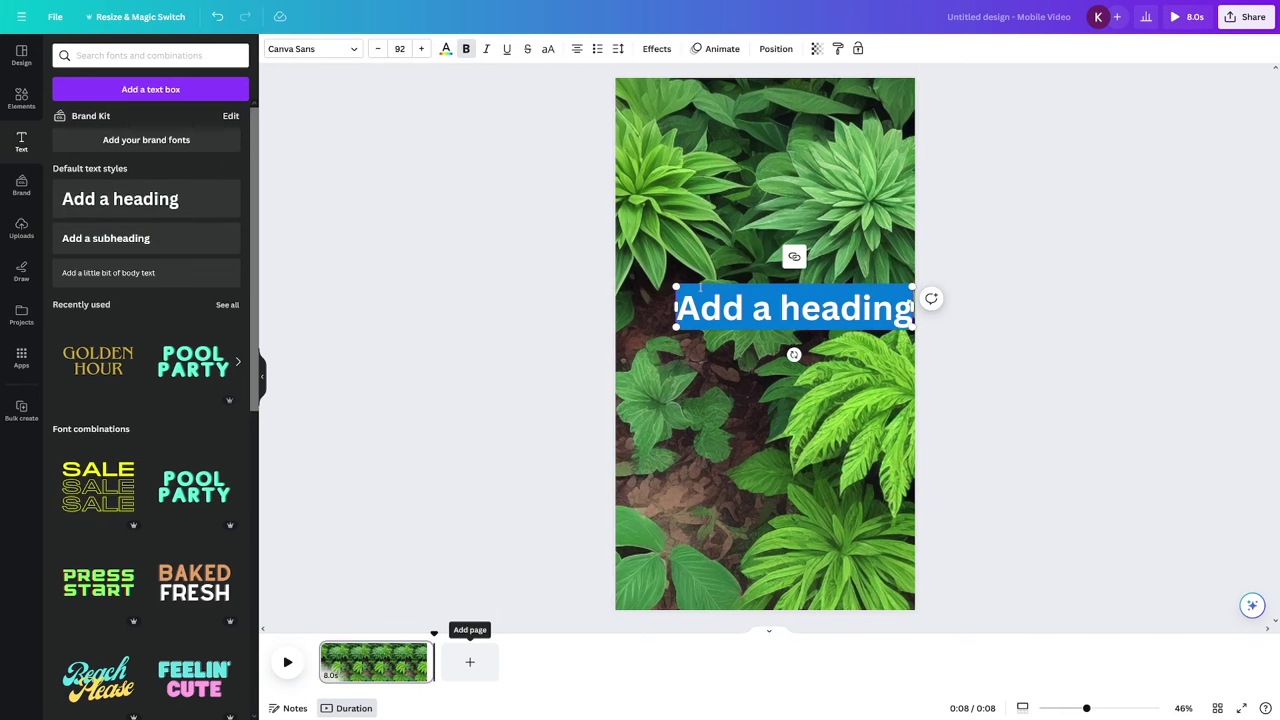
pyautogui.click(466, 343)
pyautogui.moveTo(779, 312); pyautogui.dragTo(752, 308)
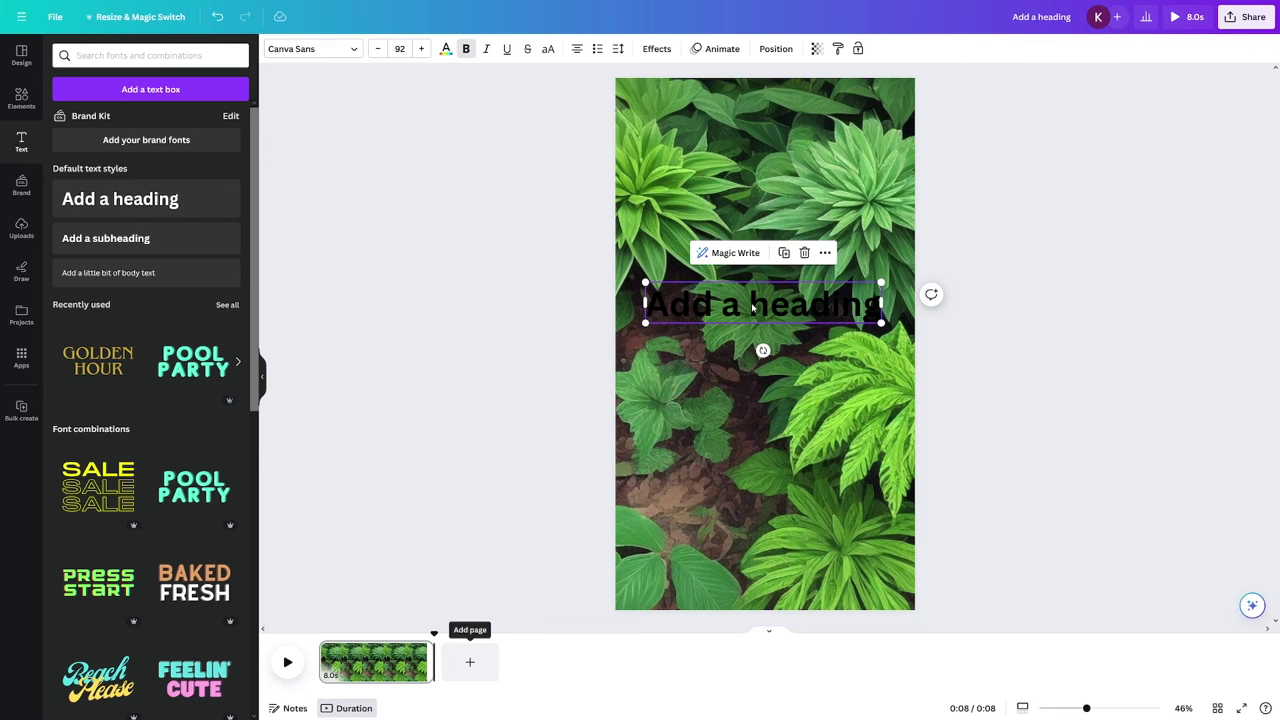
# Duplicate the heading three times, placing copies above and below the original
pyautogui.hotkey('ctrl', 'd')
pyautogui.moveTo(752, 308); pyautogui.dragTo(757, 383)
pyautogui.hotkey('ctrl', 'd')
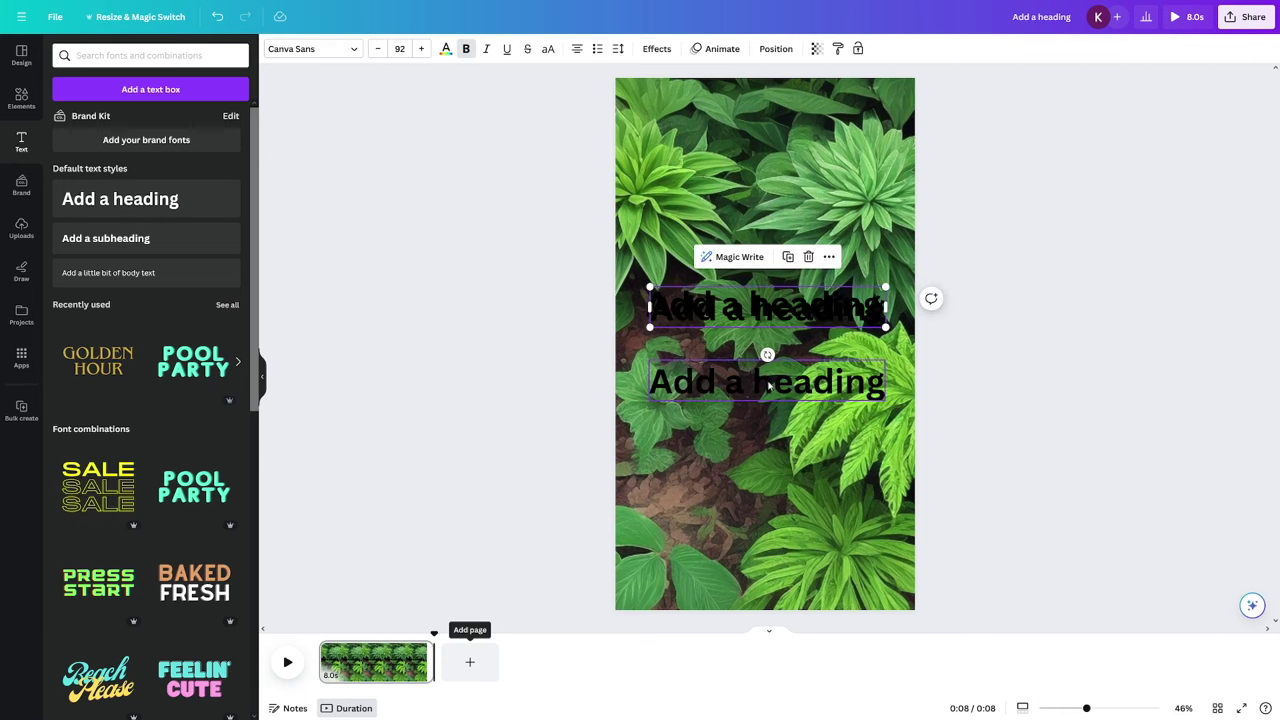
pyautogui.moveTo(760, 310); pyautogui.dragTo(766, 222)
pyautogui.hotkey('ctrl', 'd')
pyautogui.moveTo(759, 318); pyautogui.dragTo(757, 500)
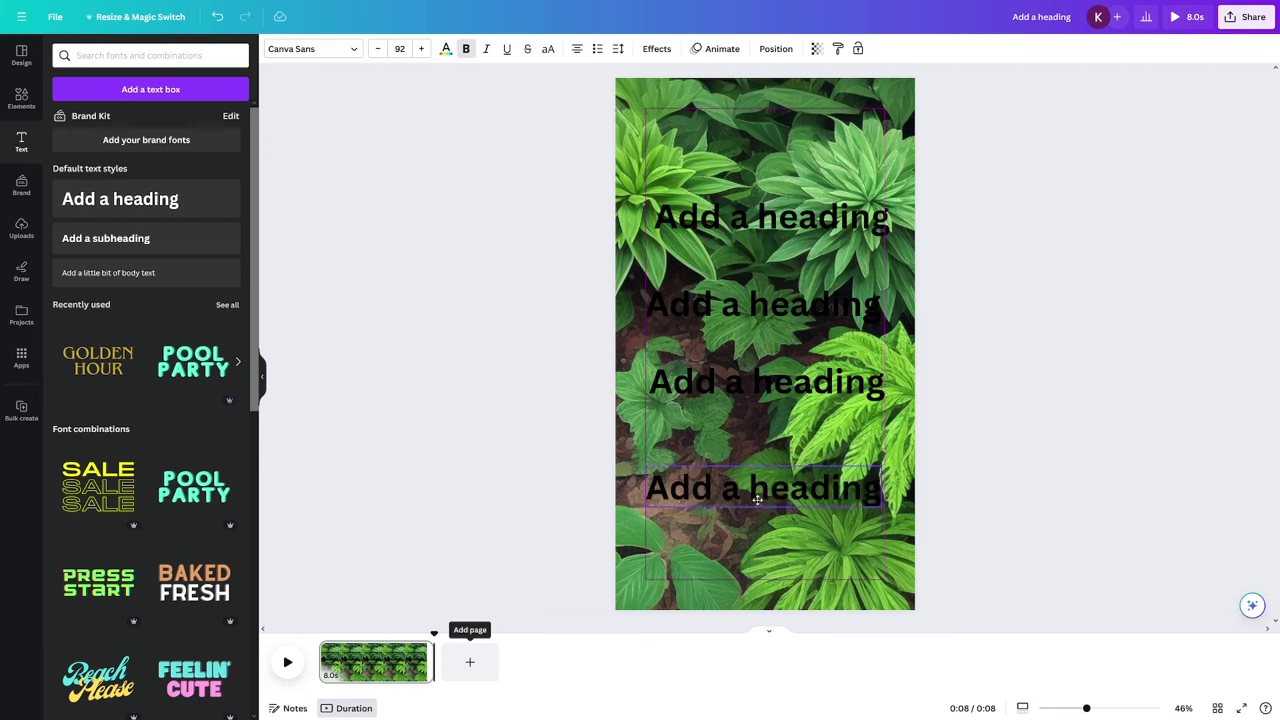
# Reposition the headings into an evenly spaced vertical stack without overlaps
pyautogui.click(760, 304)
pyautogui.moveTo(767, 217); pyautogui.dragTo(762, 187)
pyautogui.moveTo(762, 305); pyautogui.dragTo(762, 290)
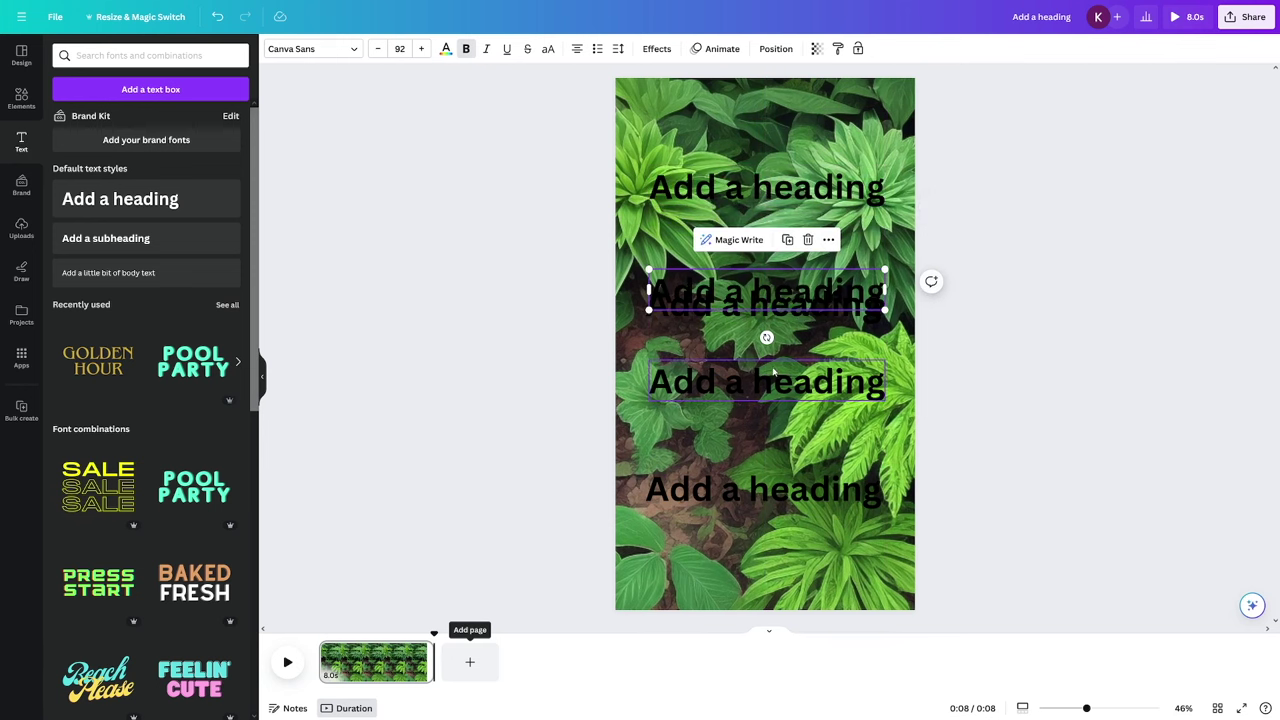
pyautogui.moveTo(773, 372); pyautogui.dragTo(773, 363)
pyautogui.click(770, 488)
pyautogui.moveTo(770, 488); pyautogui.dragTo(770, 465)
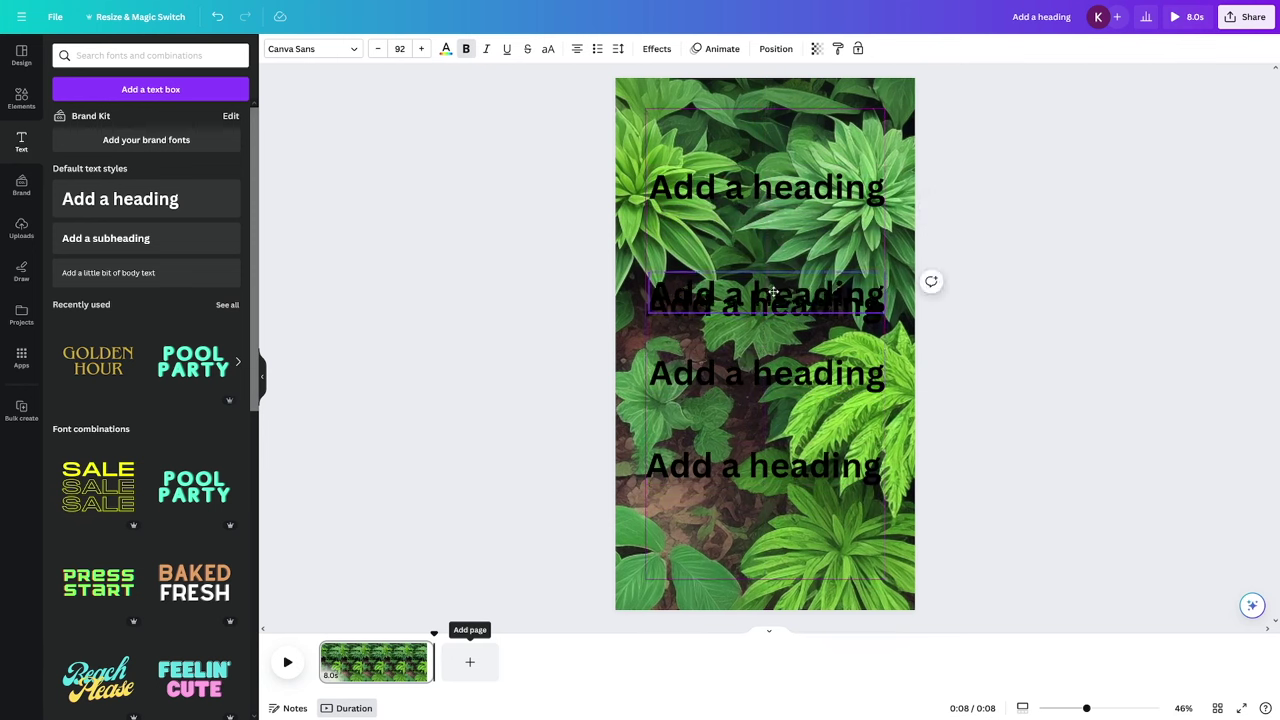
pyautogui.moveTo(773, 291); pyautogui.dragTo(770, 358)
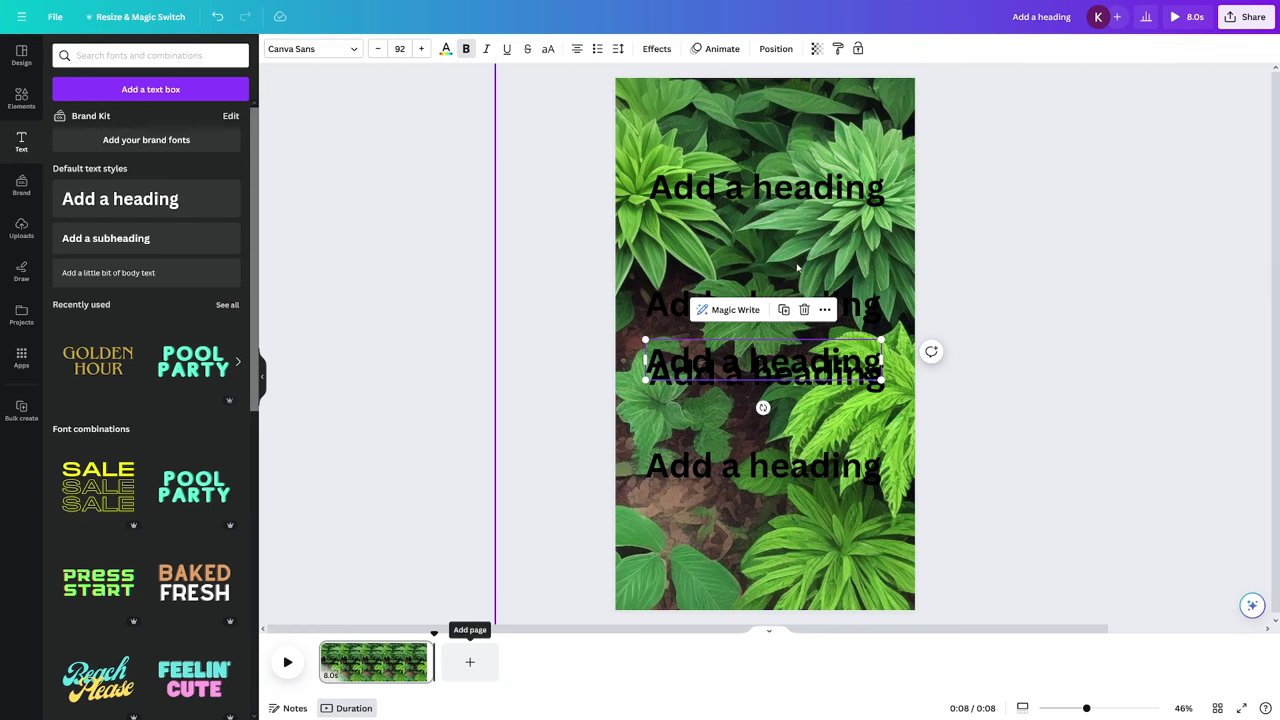
pyautogui.click(782, 195)
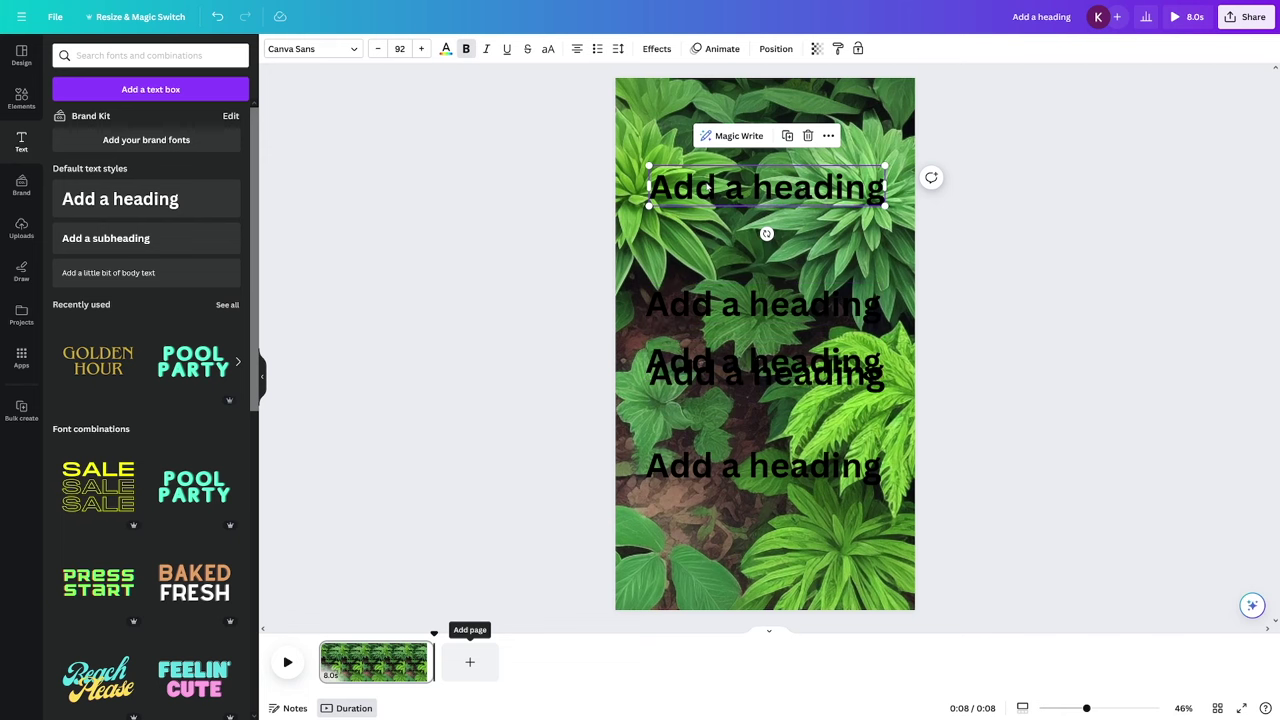
# Show the top heading's timing on the timeline, briefly deleting and restoring the heading
pyautogui.click(828, 136)
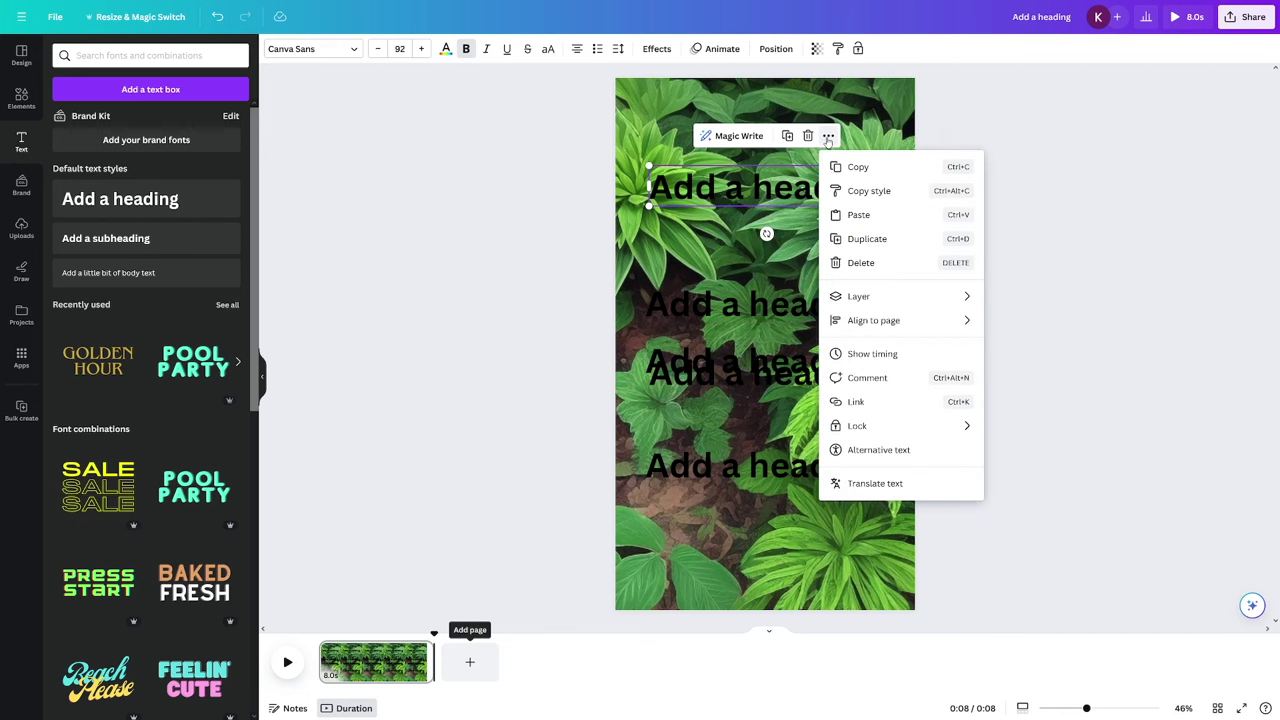
pyautogui.click(872, 353)
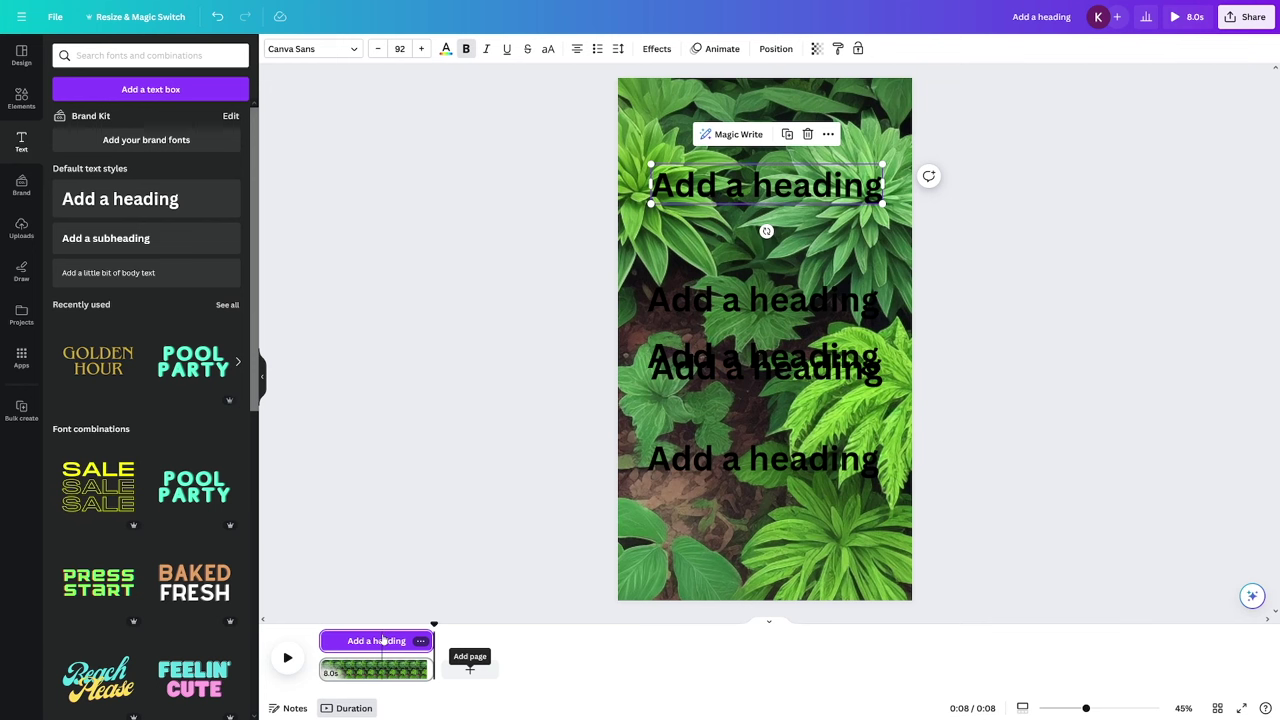
pyautogui.press('Delete')
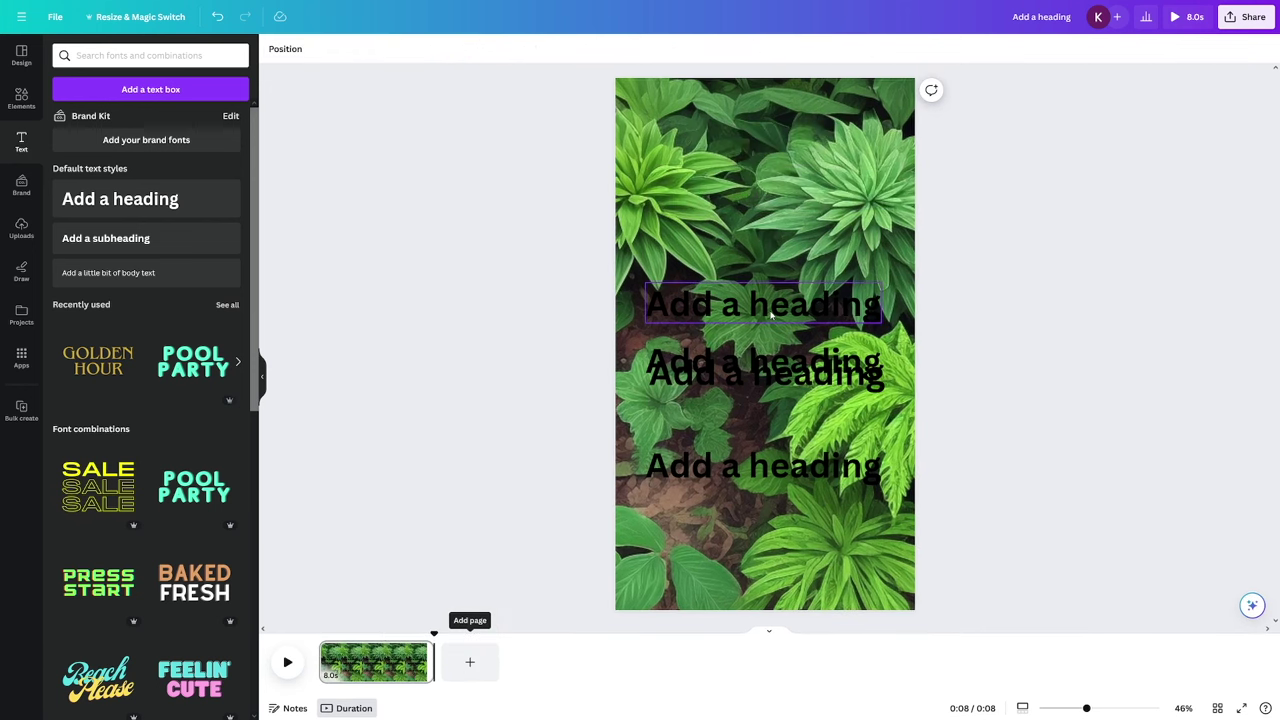
pyautogui.hotkey('ctrl', 'z')
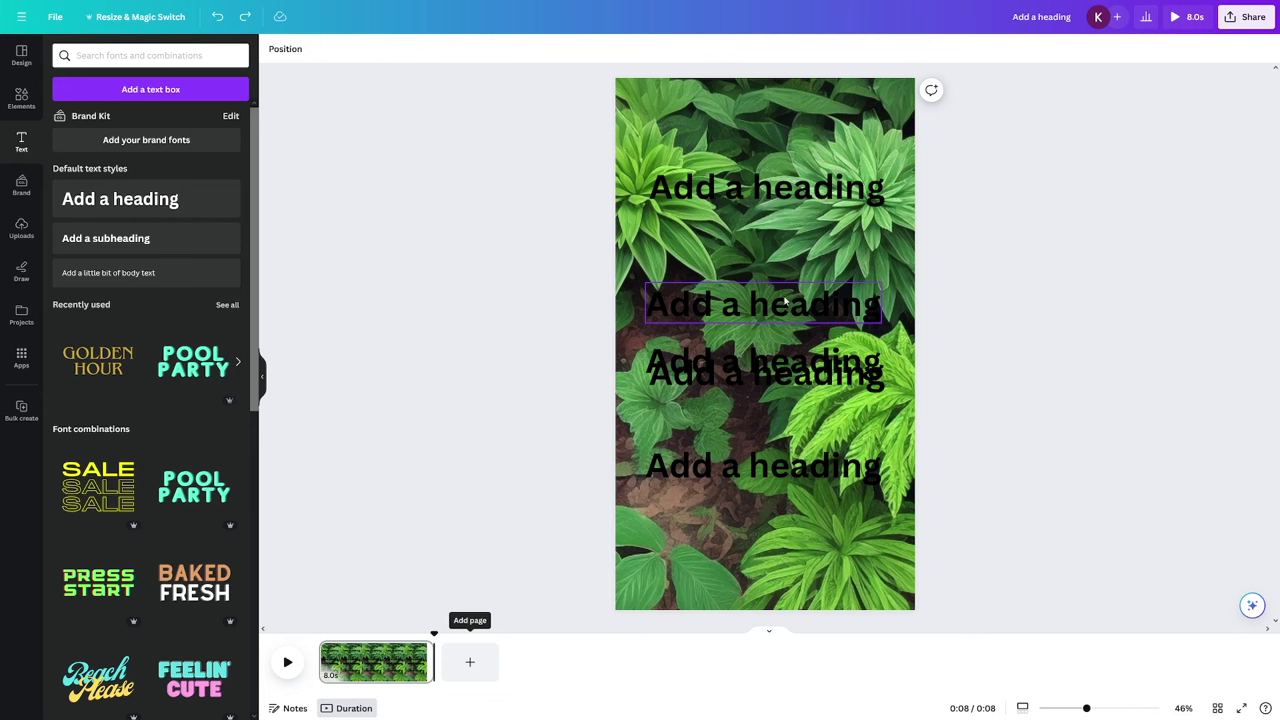
# Make the middle heading end around 5.9s and preview the page playback
pyautogui.click(785, 300)
pyautogui.rightClick(820, 275)
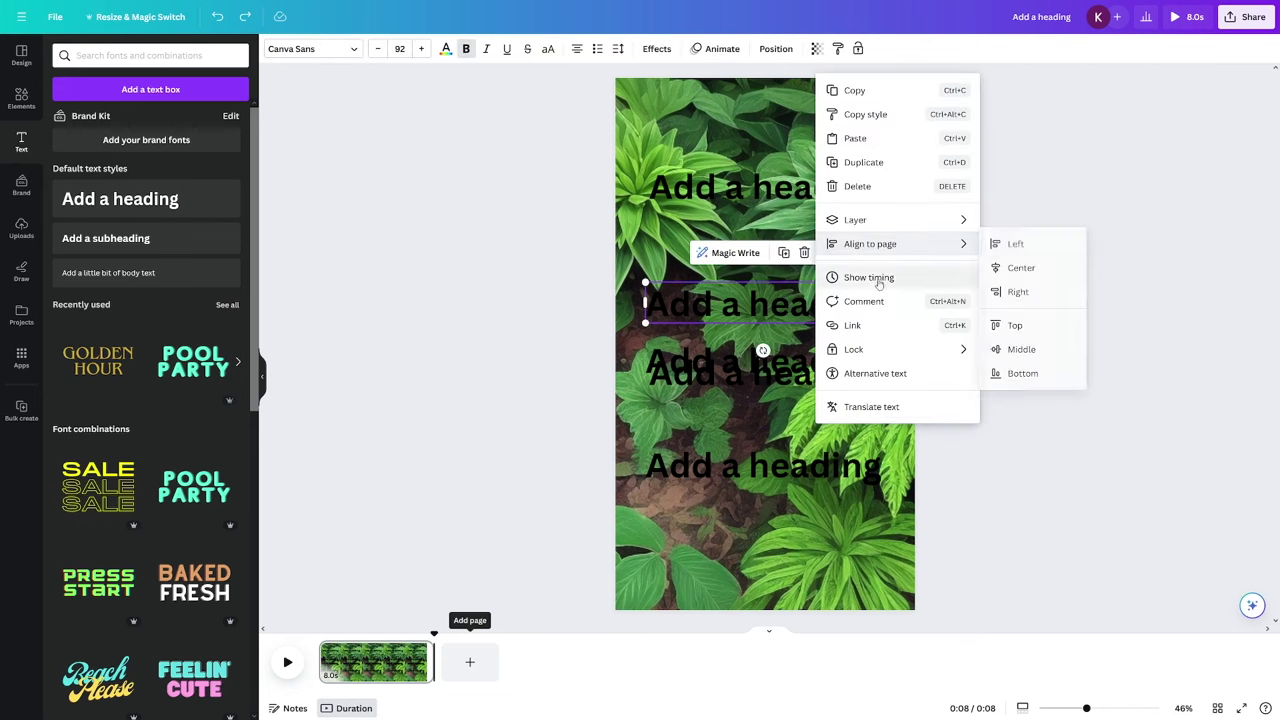
pyautogui.click(869, 277)
pyautogui.moveTo(431, 640); pyautogui.dragTo(406, 640)
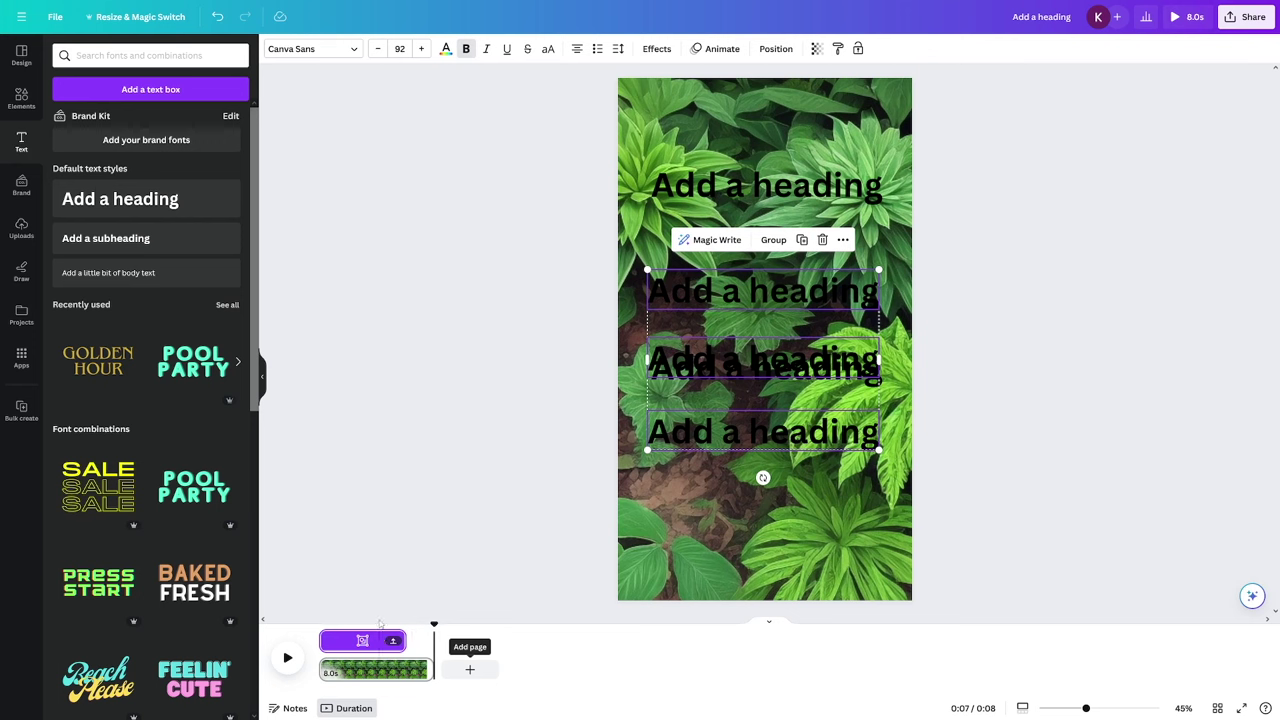
pyautogui.click(287, 657)
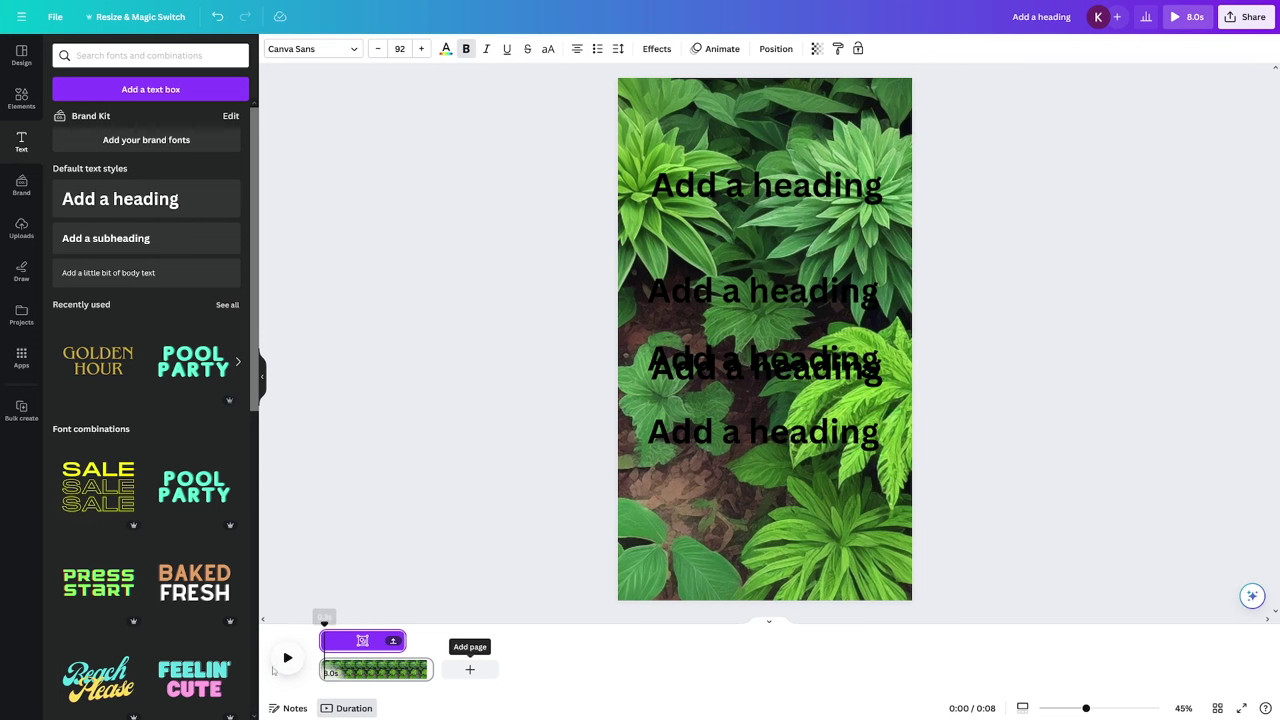
pyautogui.click(287, 657)
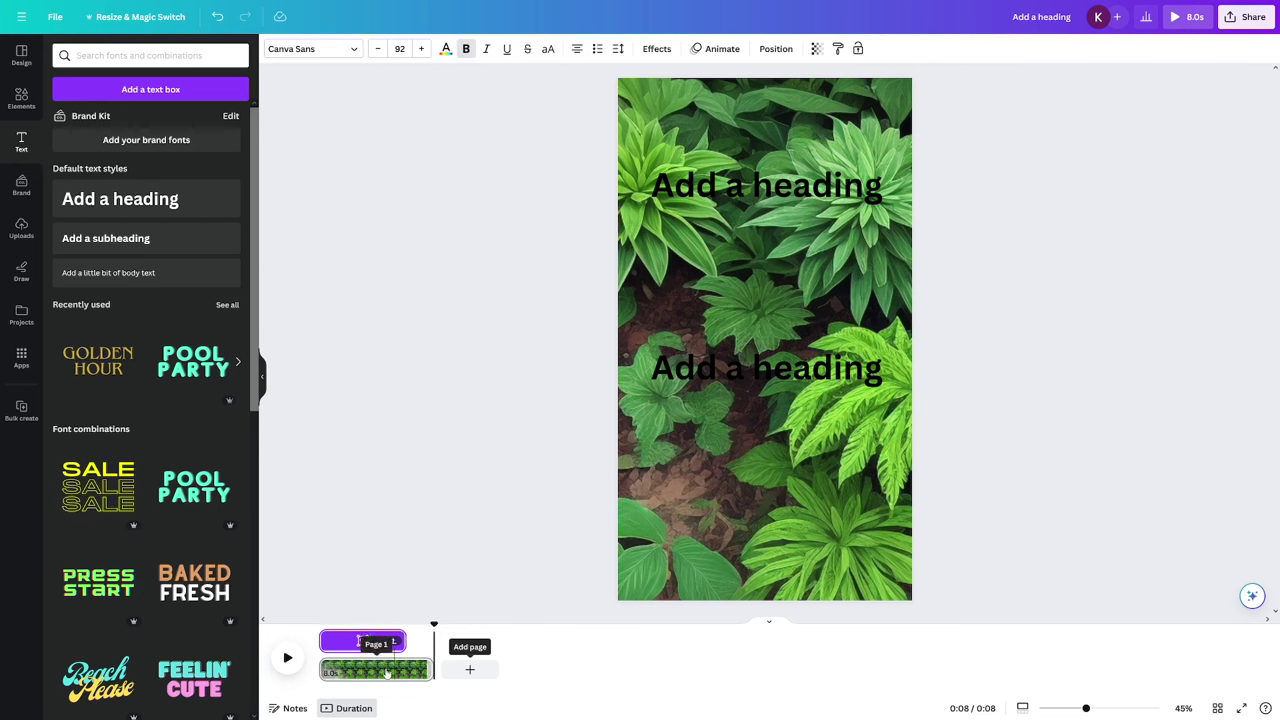
# Delay the overlapping middle heading so it shows only about 2.2 seconds at the end, then preview
pyautogui.click(778, 384)
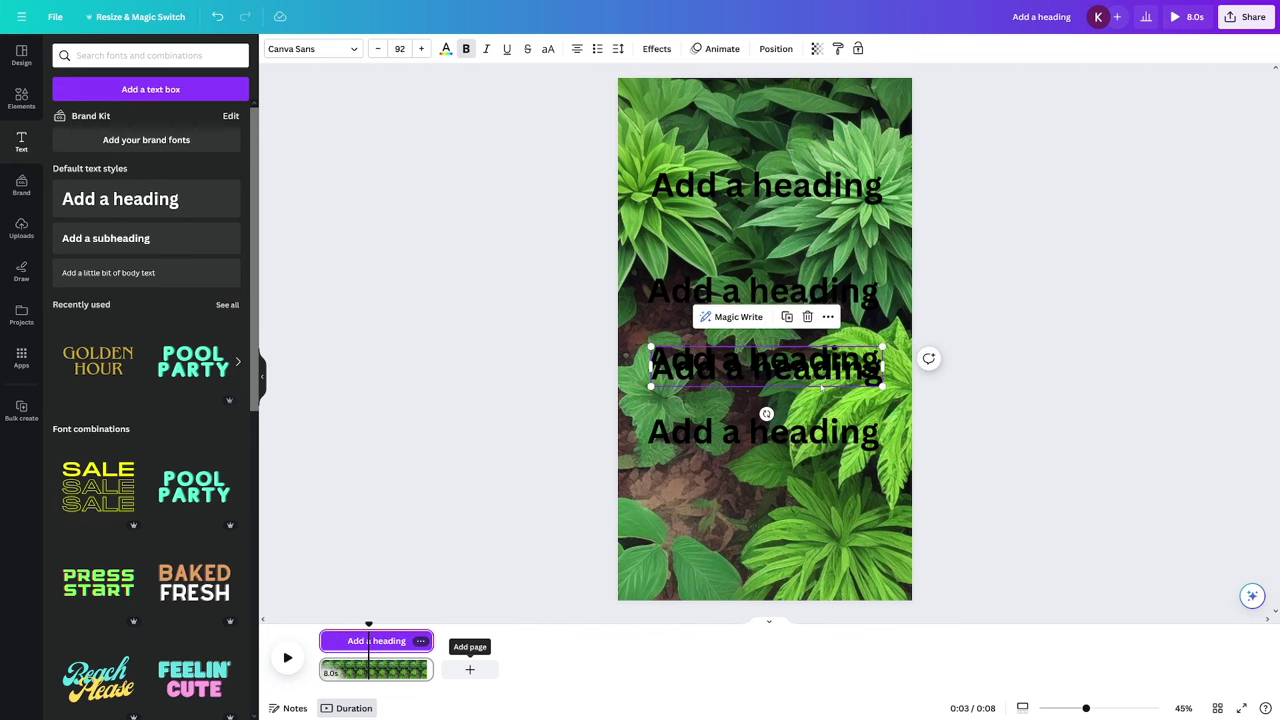
pyautogui.rightClick(820, 345)
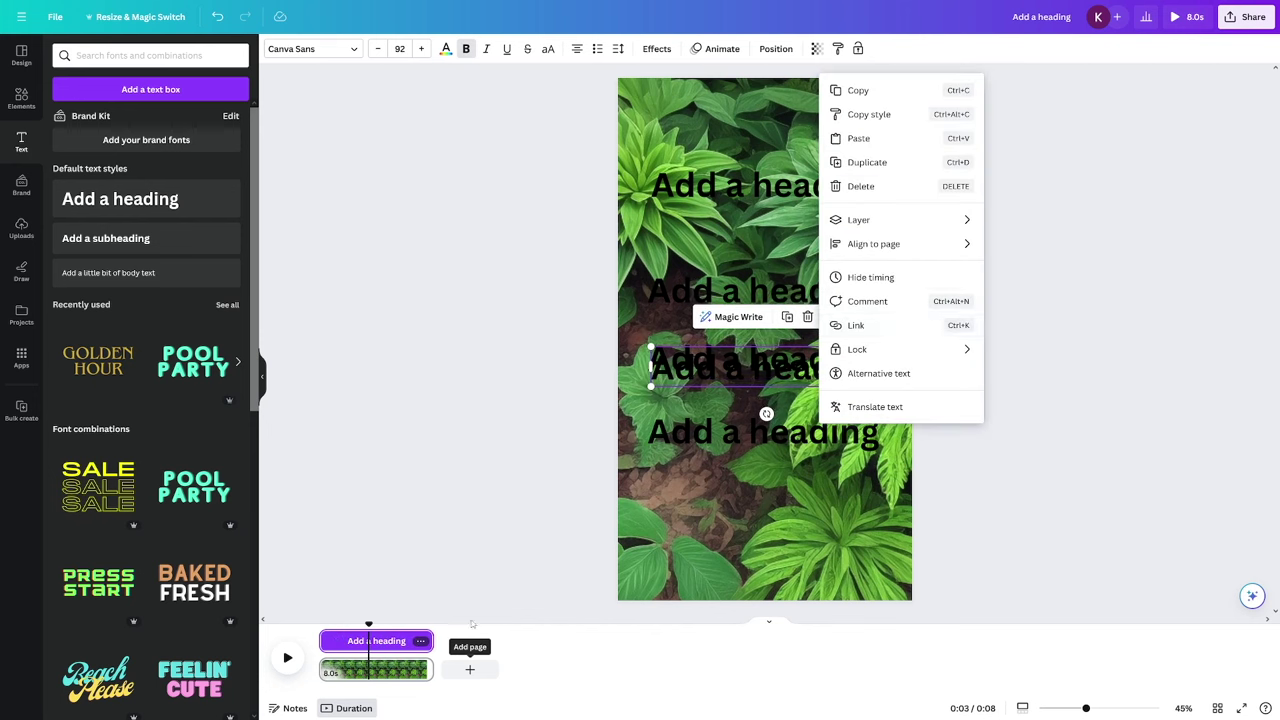
pyautogui.click(326, 641)
pyautogui.moveTo(326, 641); pyautogui.dragTo(405, 641)
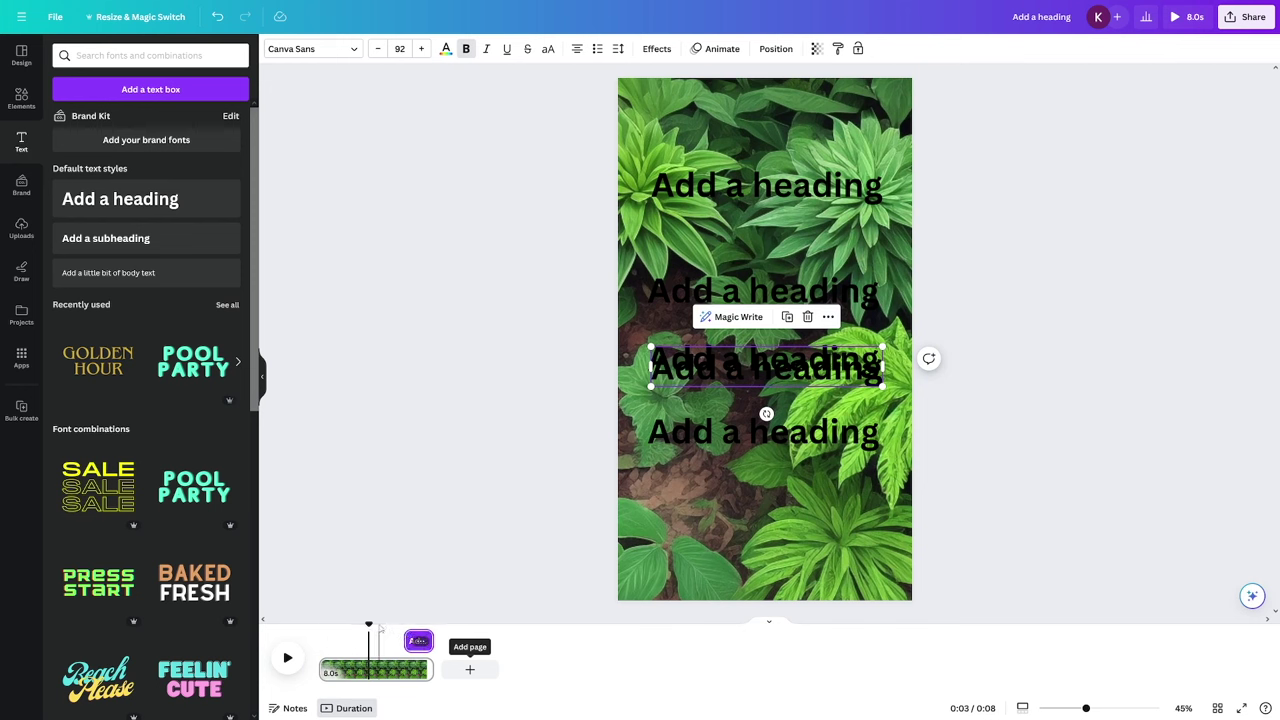
pyautogui.click(385, 630)
pyautogui.click(290, 659)
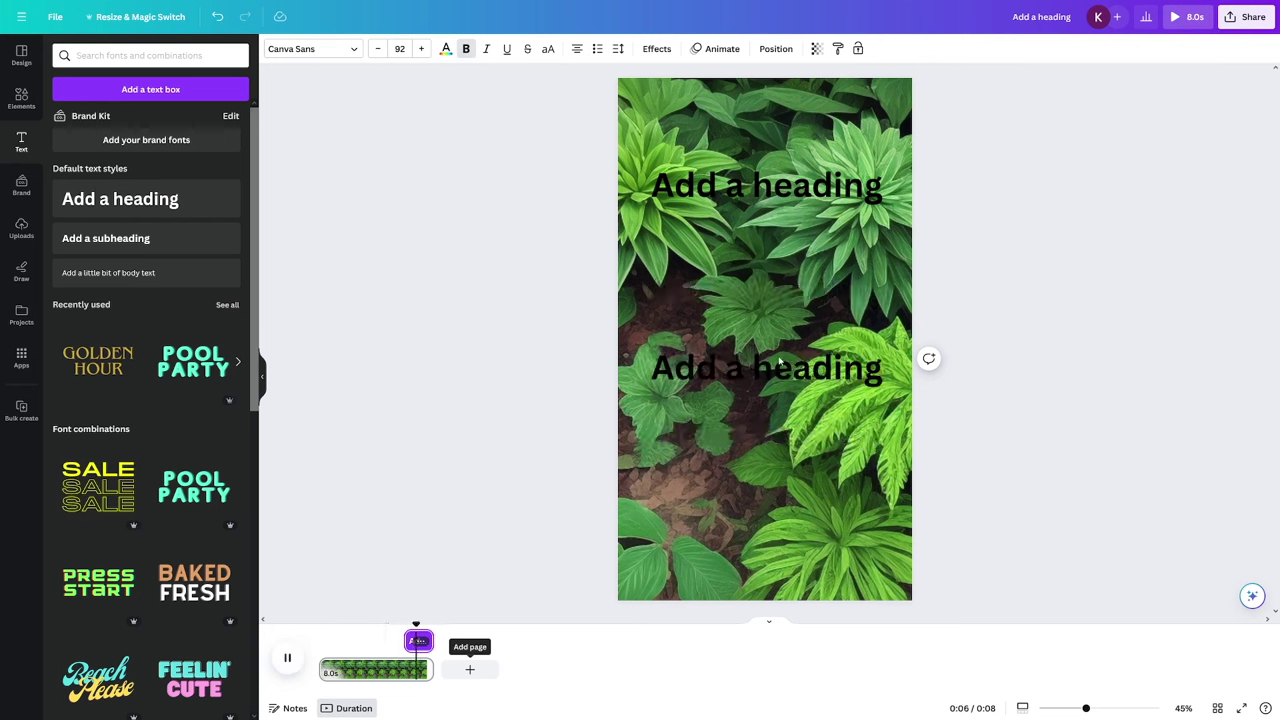
# Retype the middle heading as 'Answer' and make its text white
pyautogui.doubleClick(776, 376)
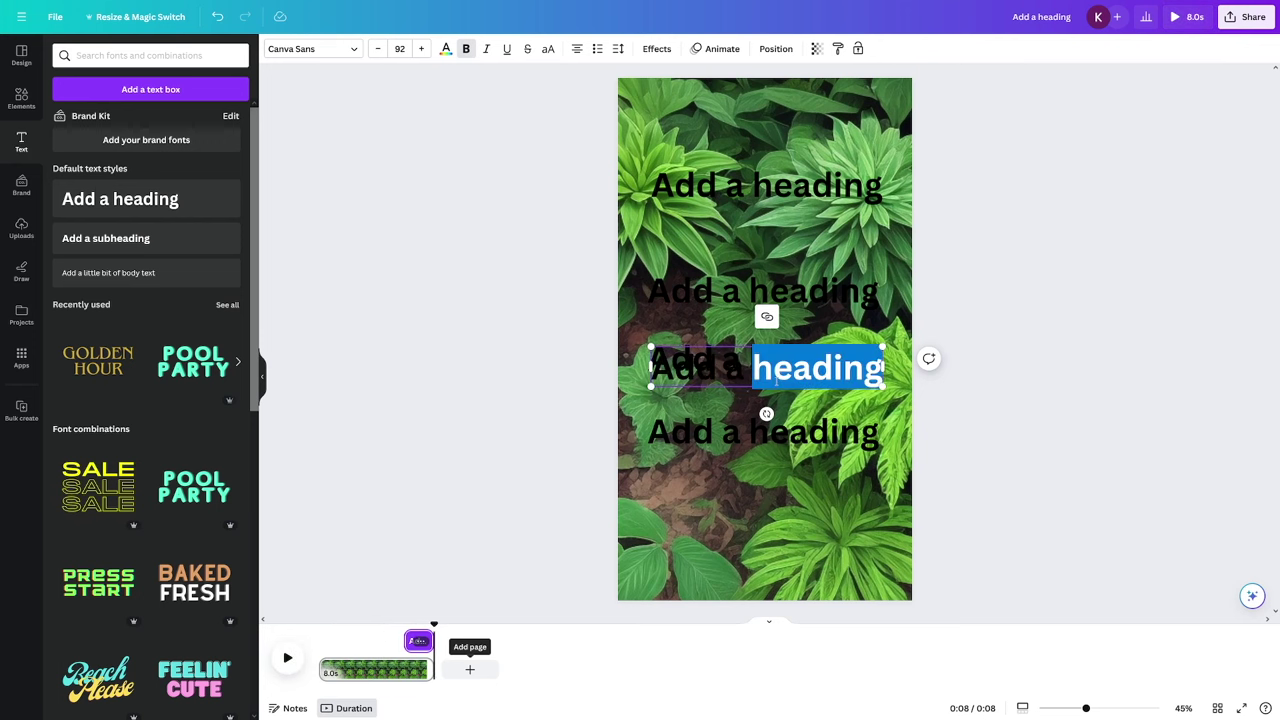
pyautogui.tripleClick(776, 378)
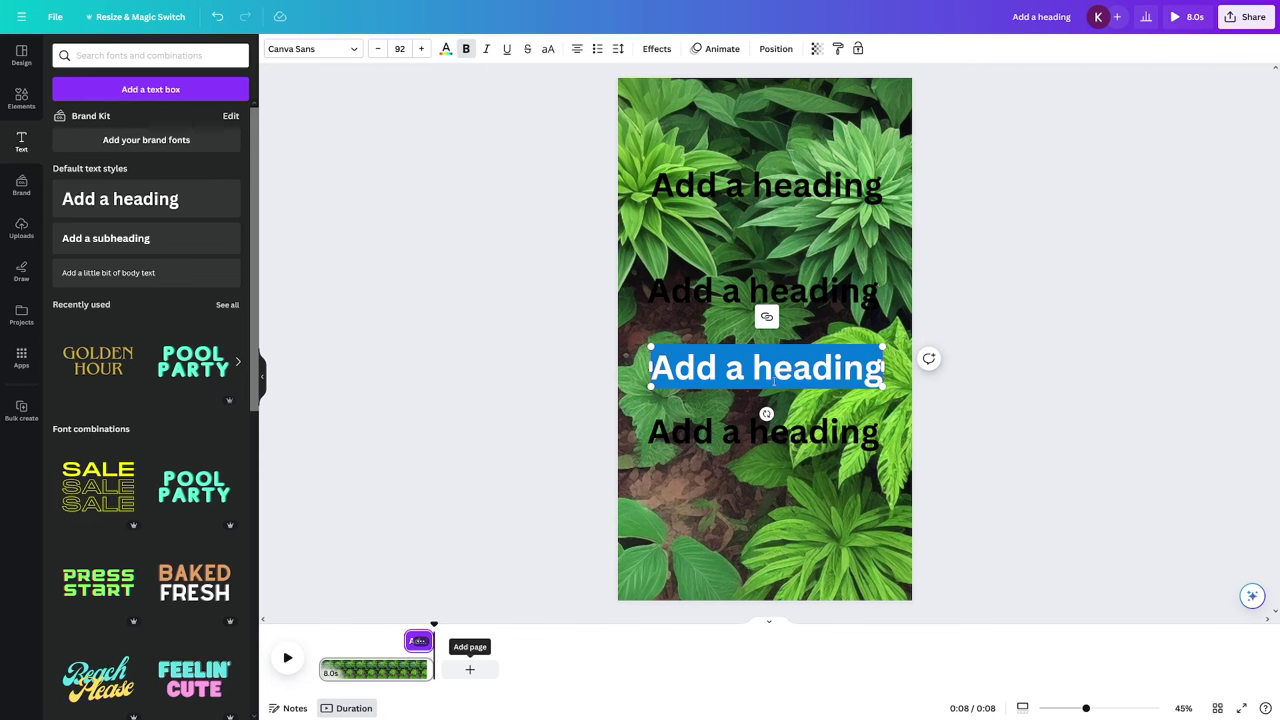
pyautogui.write('Answer')
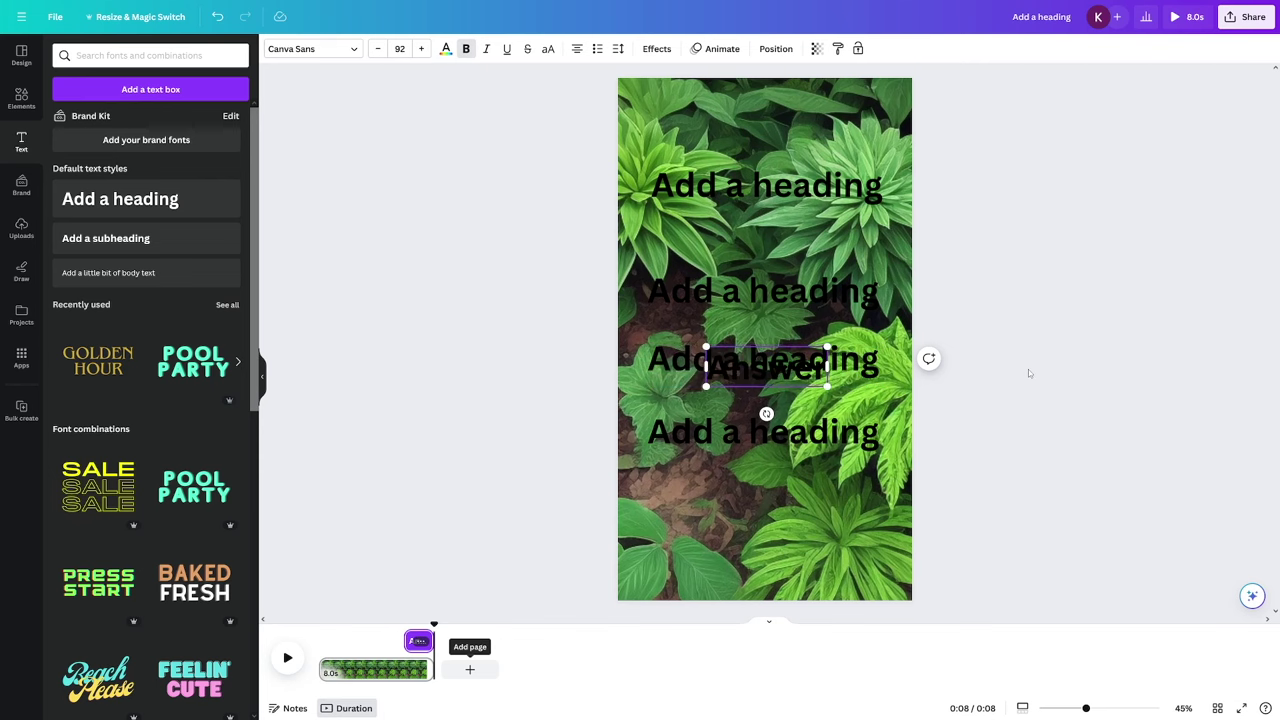
pyautogui.click(446, 49)
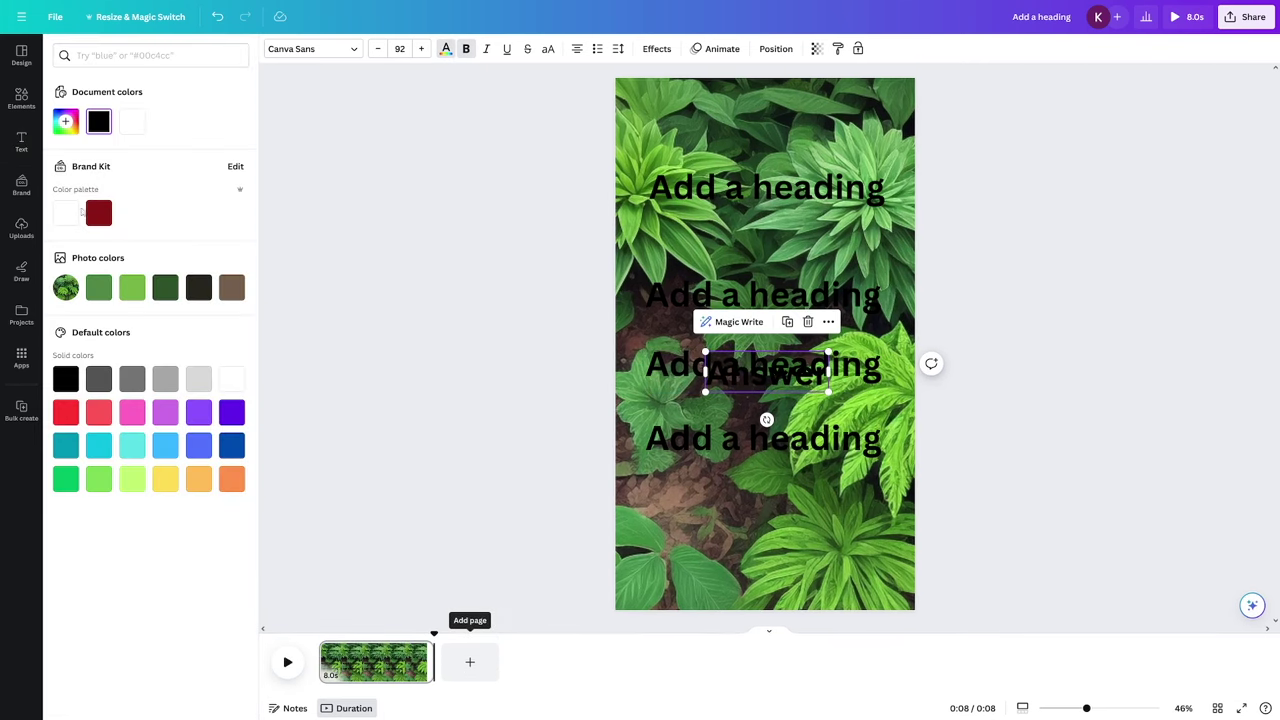
pyautogui.click(70, 212)
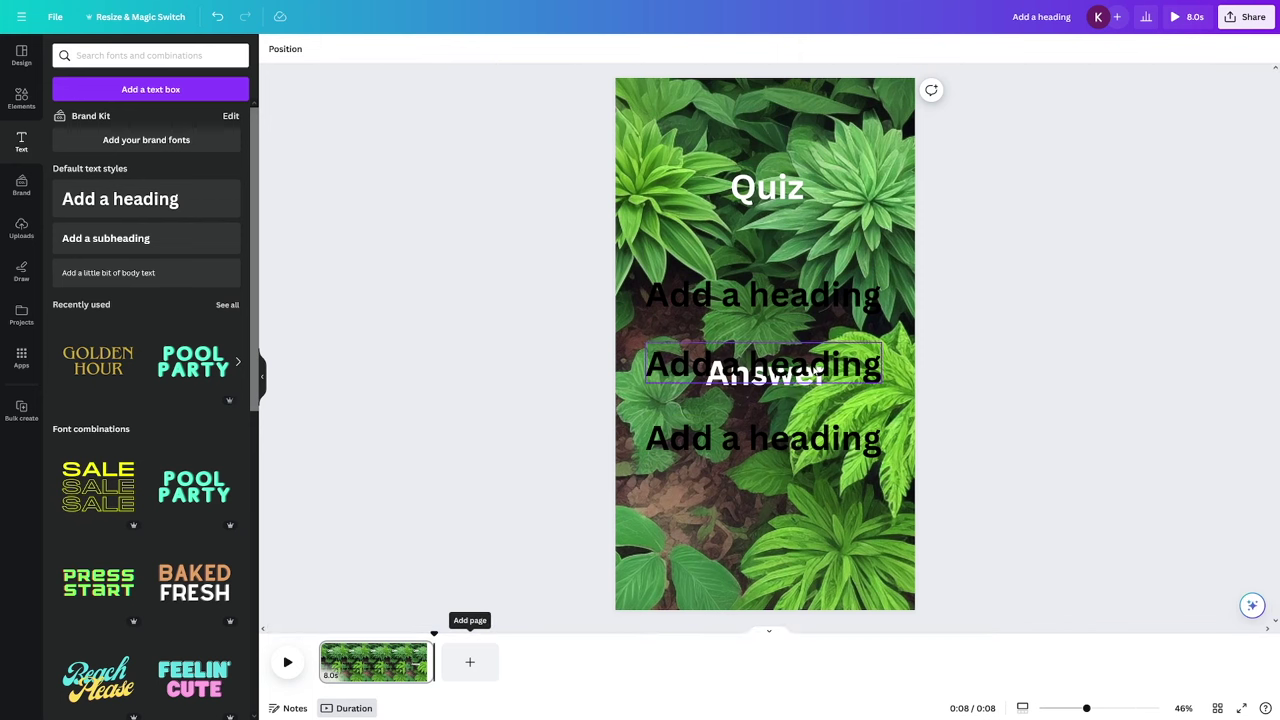
pyautogui.click(784, 390)
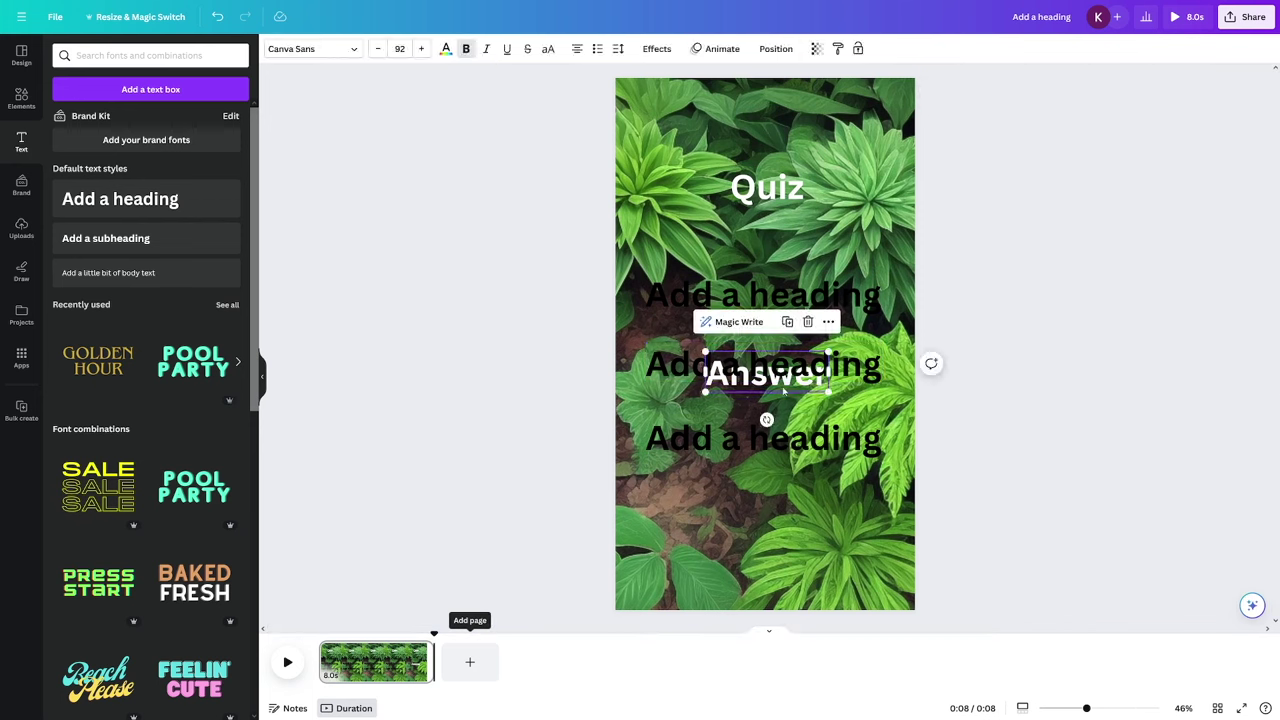
# Give the Answer text a thick black Outline effect
pyautogui.click(656, 50)
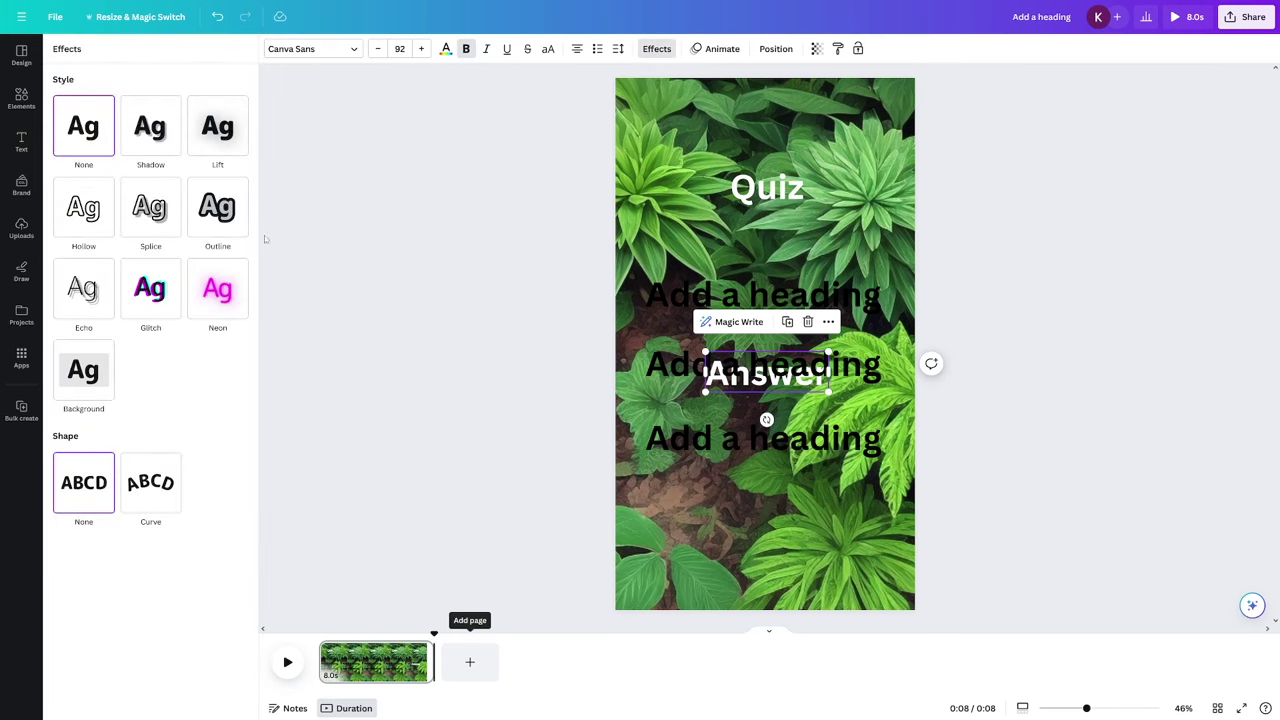
pyautogui.click(226, 216)
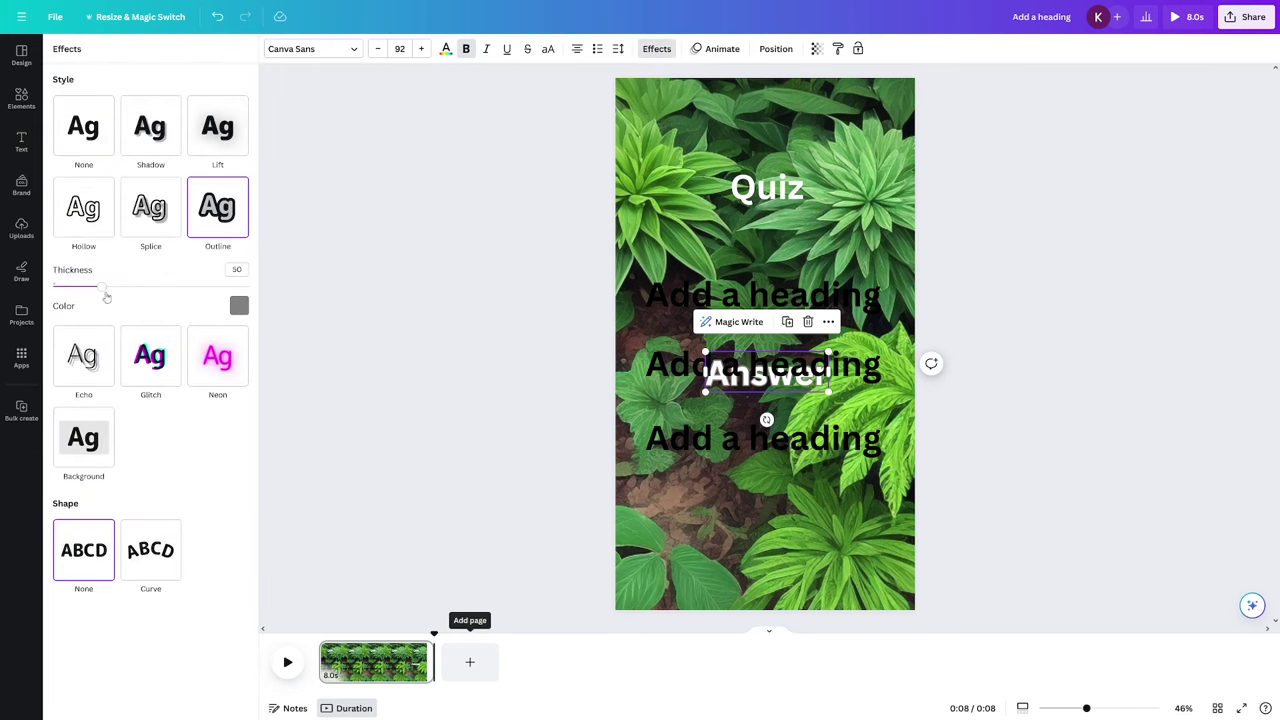
pyautogui.moveTo(107, 291)
pyautogui.mouseDown()
pyautogui.moveTo(174, 288)
pyautogui.moveTo(114, 288)
pyautogui.moveTo(127, 293)
pyautogui.mouseUp()
pyautogui.click(238, 305)
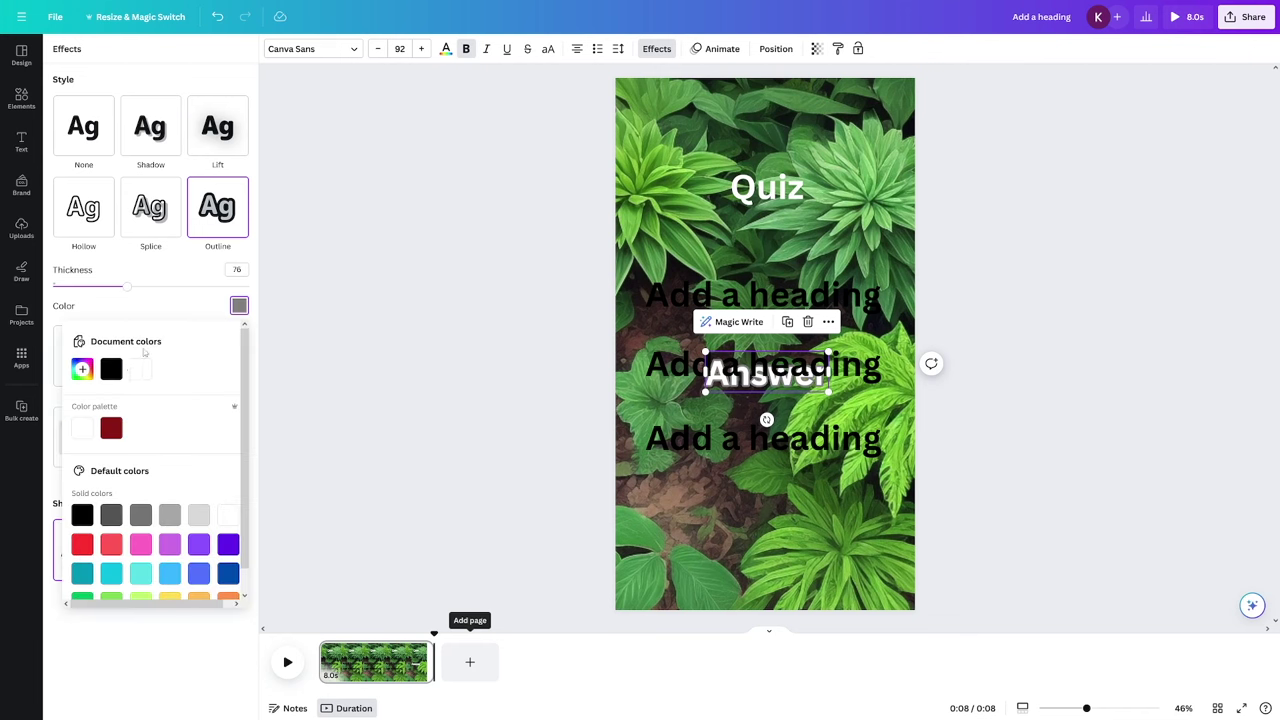
pyautogui.click(111, 369)
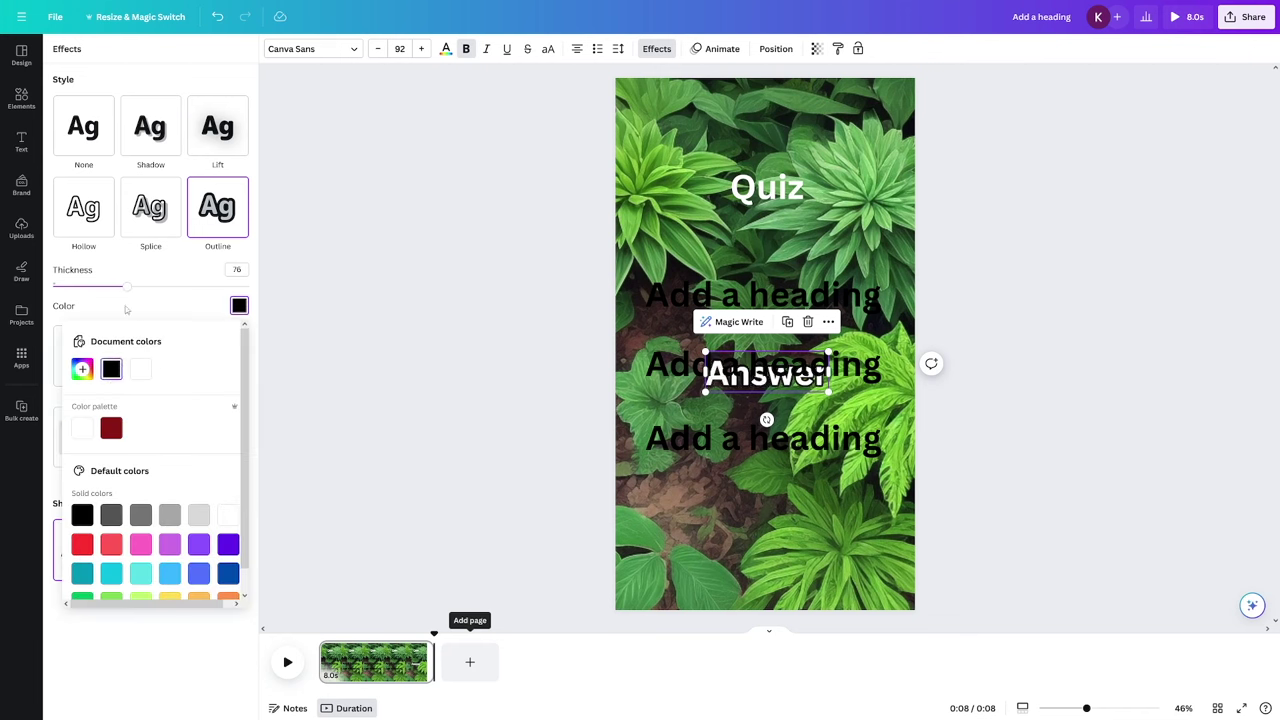
pyautogui.moveTo(126, 288); pyautogui.dragTo(191, 290)
# Add an Outline to the Quiz heading with thickness about 150
pyautogui.click(790, 198)
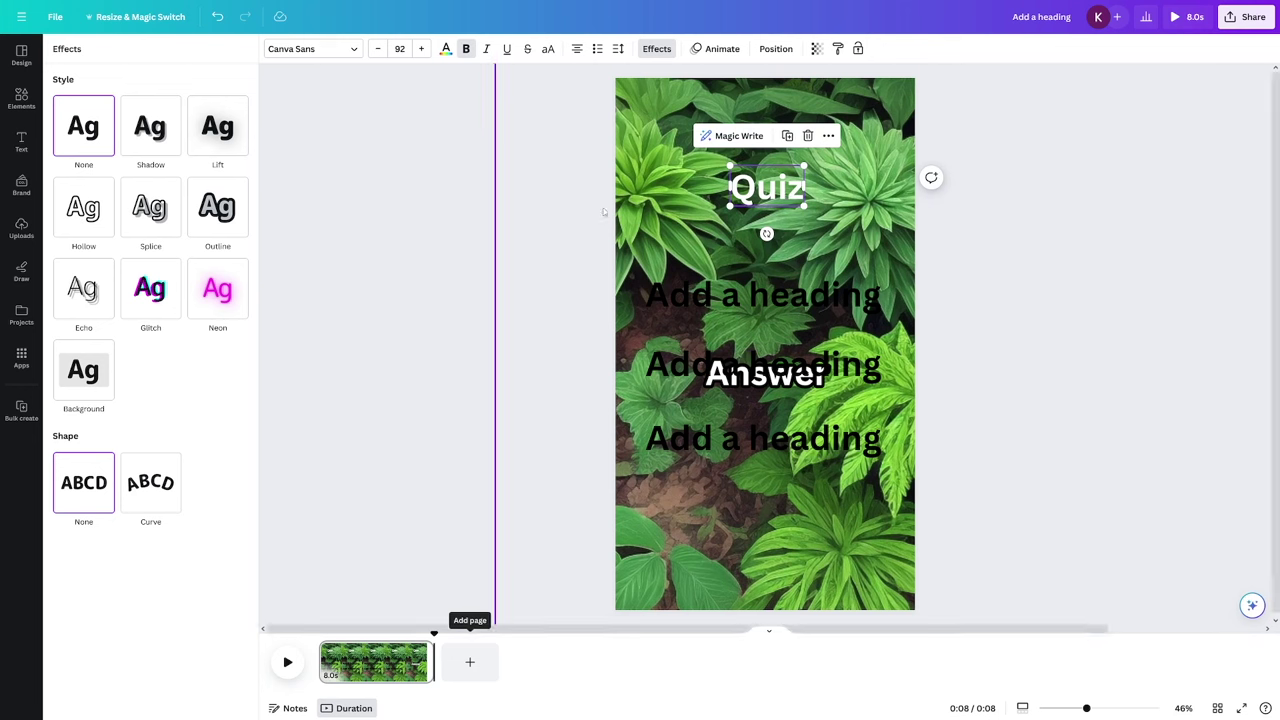
pyautogui.click(218, 208)
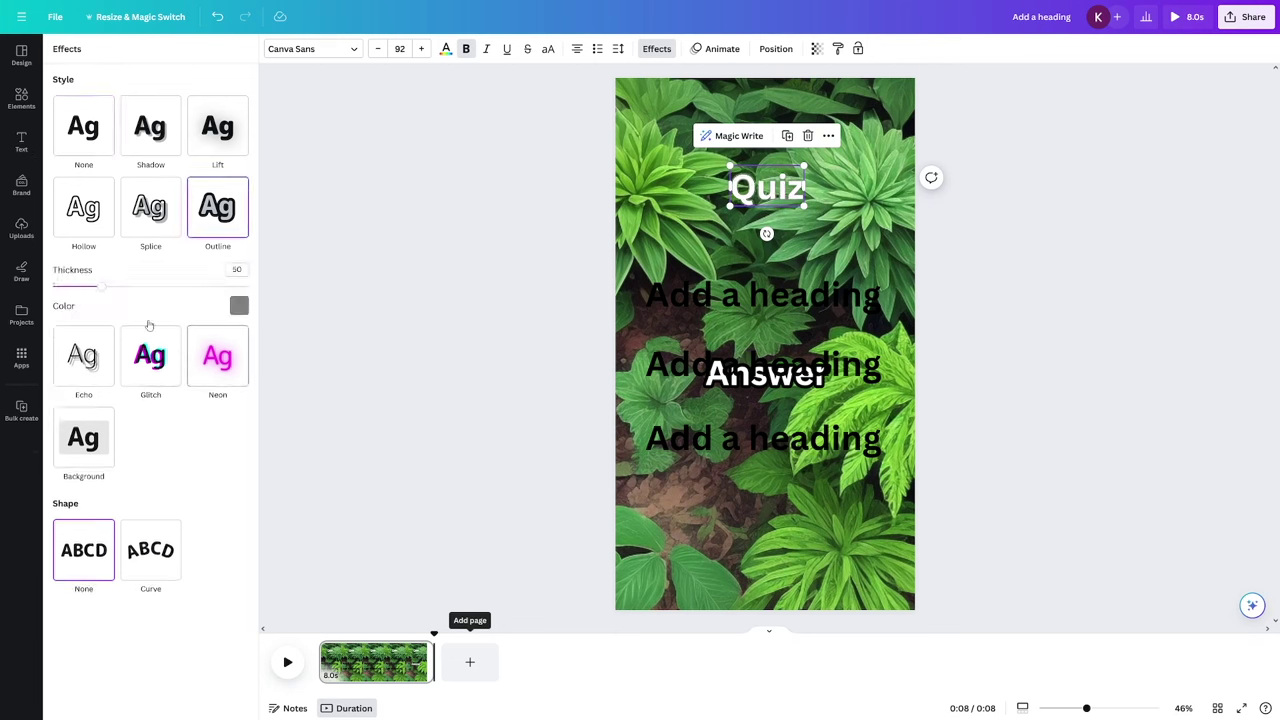
pyautogui.click(239, 305)
pyautogui.moveTo(102, 290); pyautogui.dragTo(200, 288)
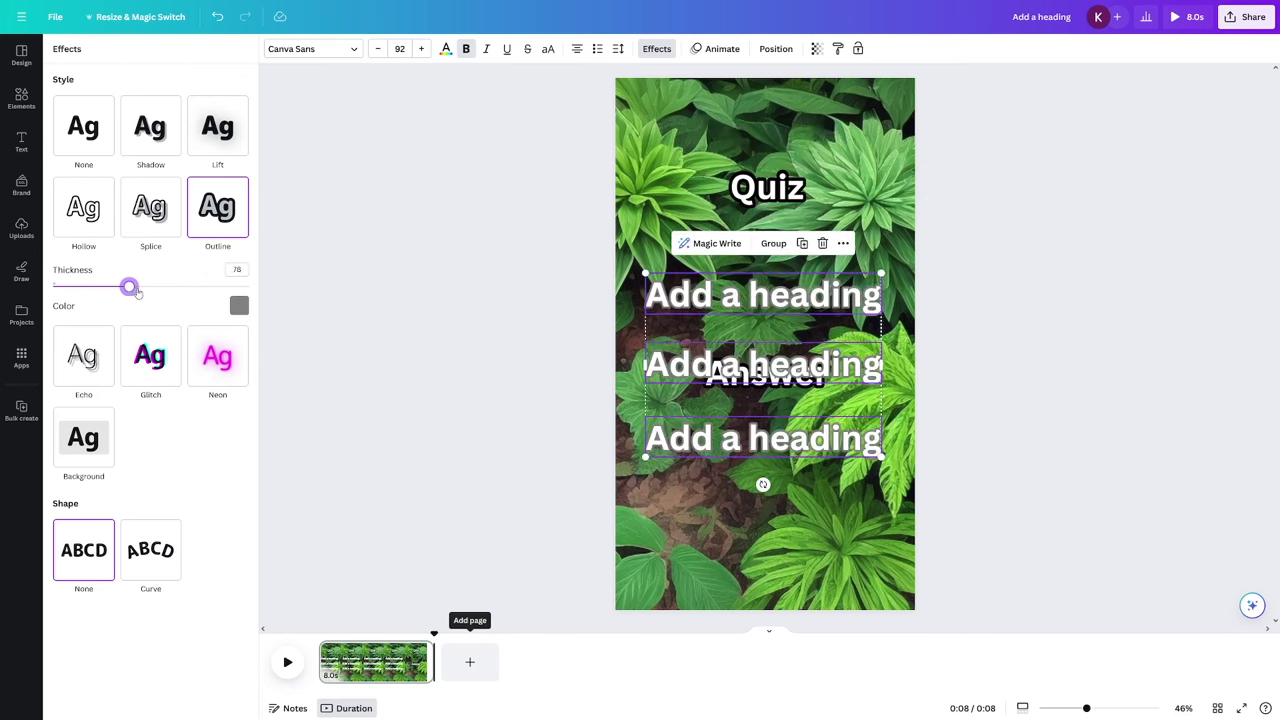
# Give the three option headings a thick black outline
pyautogui.moveTo(129, 286); pyautogui.dragTo(203, 287)
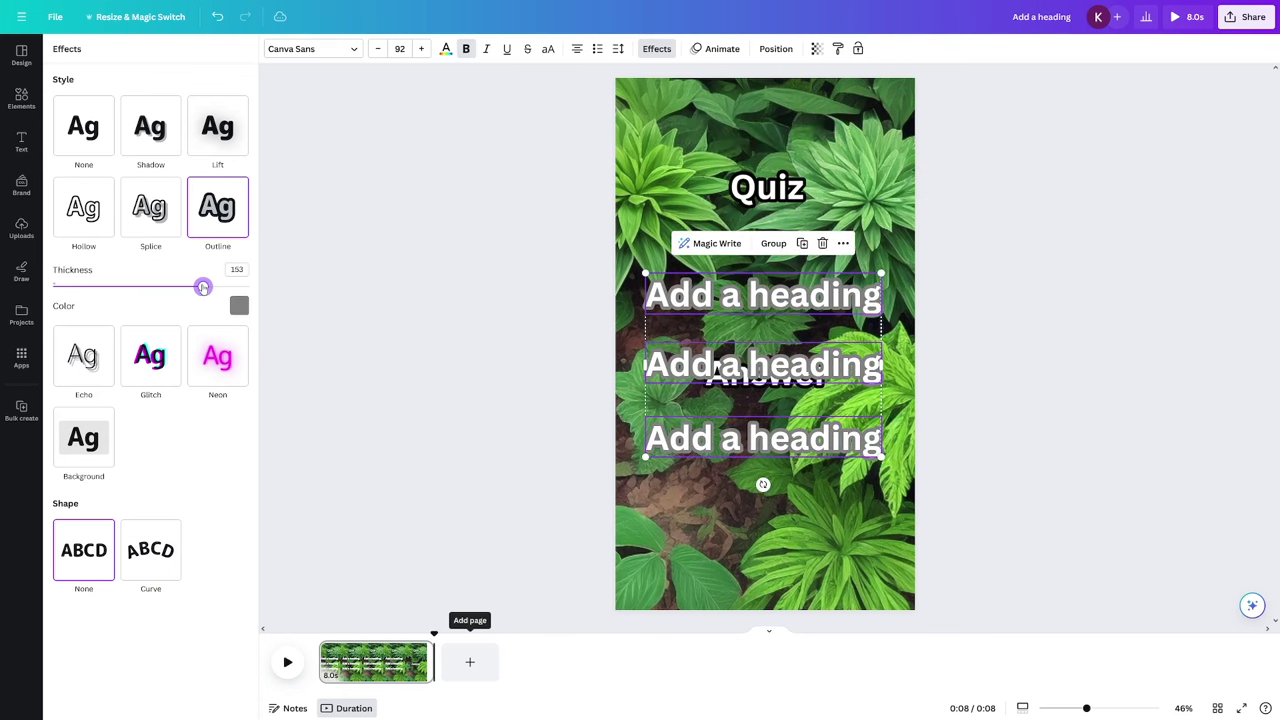
pyautogui.click(238, 305)
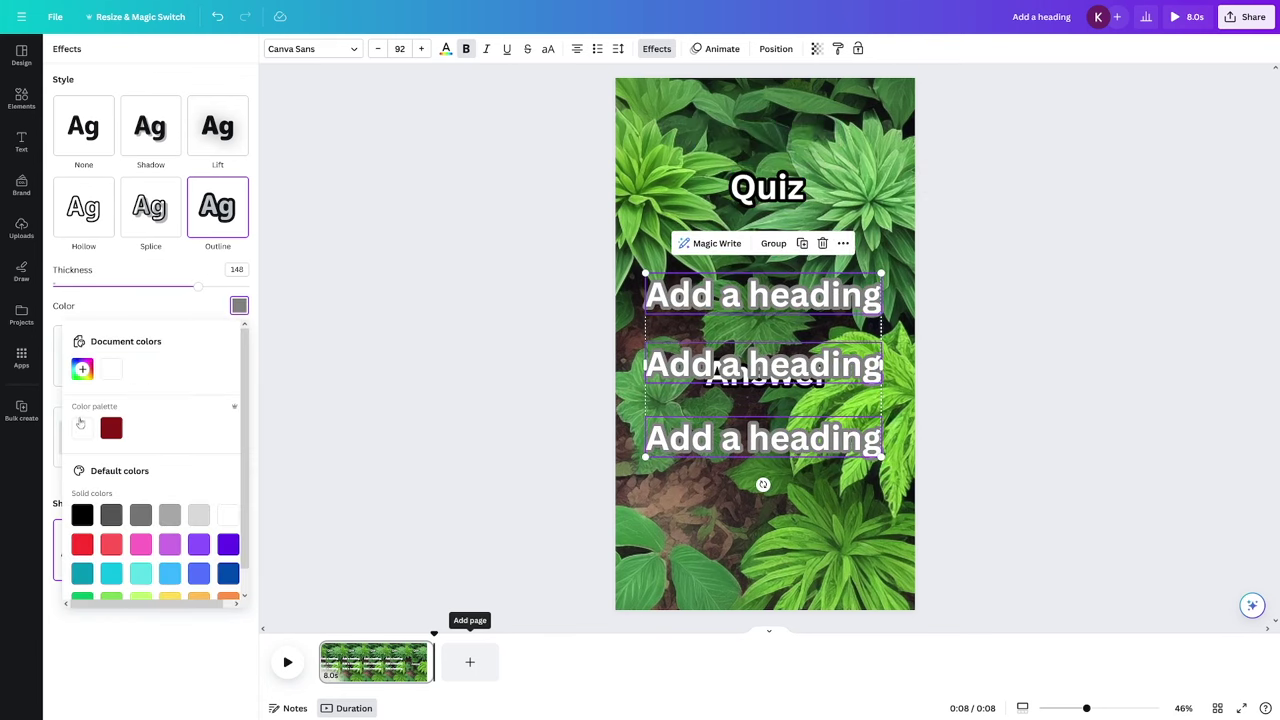
pyautogui.click(83, 514)
pyautogui.press('Escape')
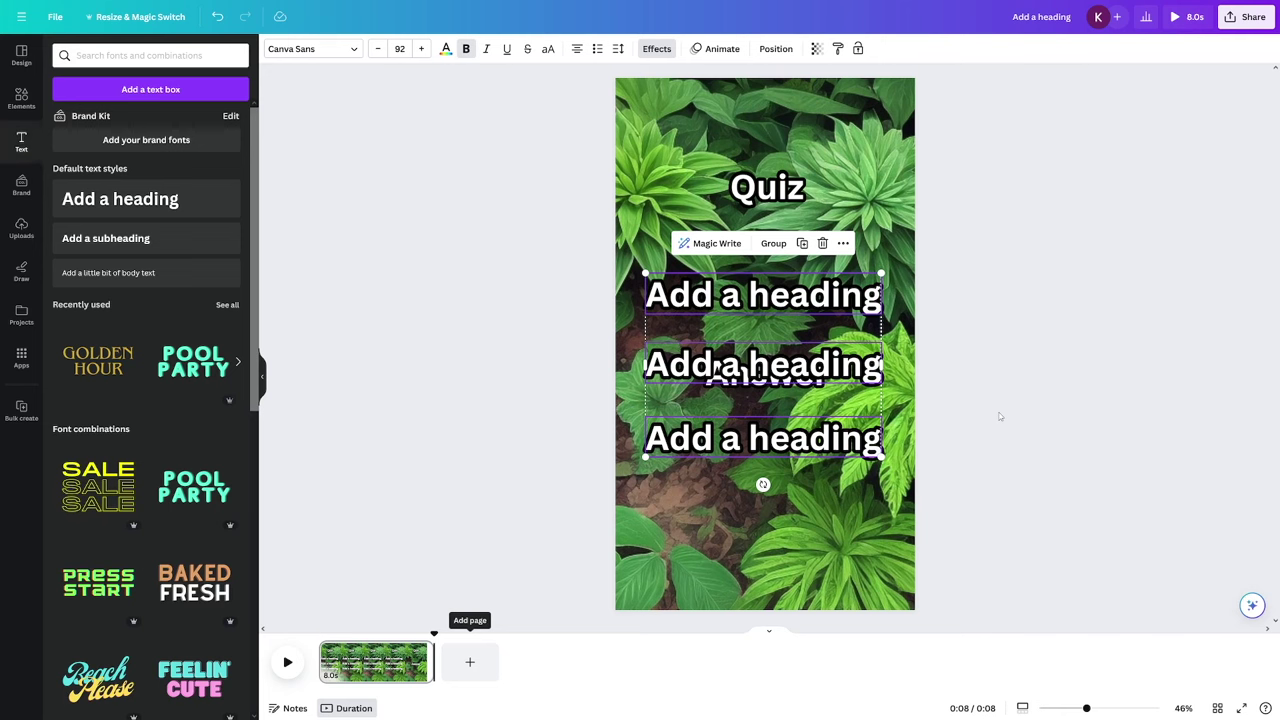
# Shrink the option headings slightly and give them semi-transparent black background boxes, trying red and green first
pyautogui.moveTo(645, 273); pyautogui.dragTo(662, 282)
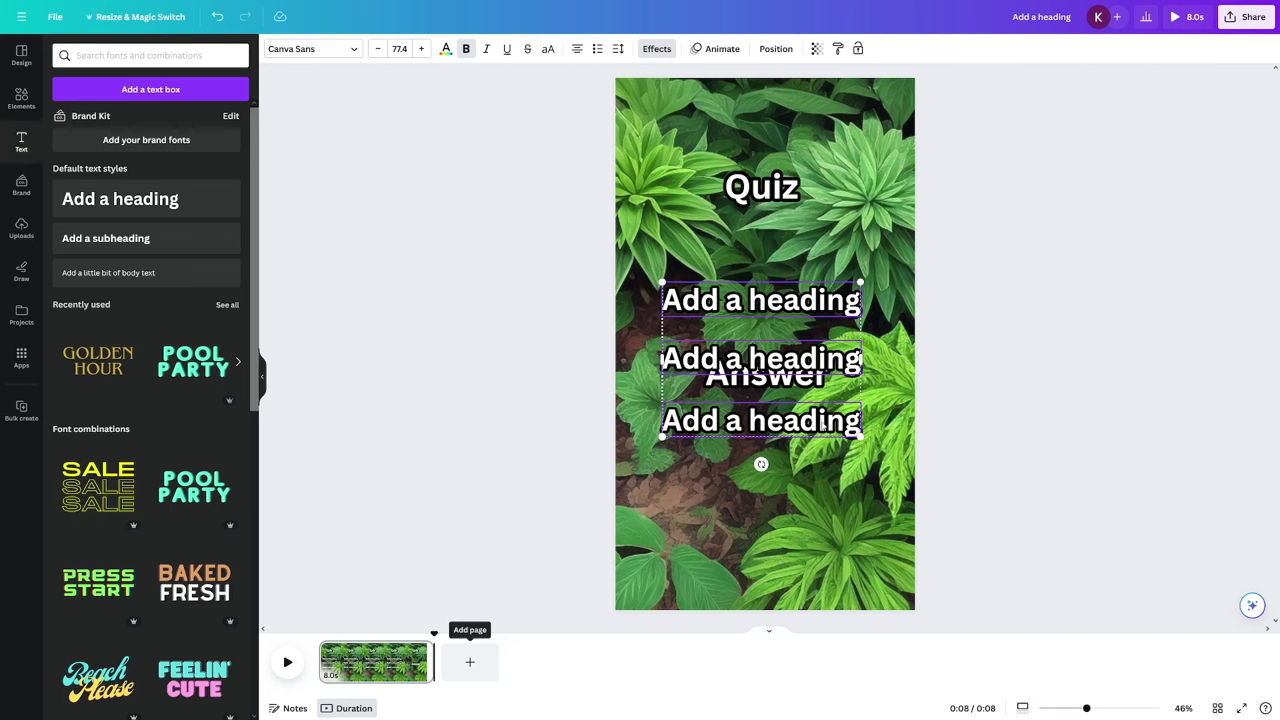
pyautogui.click(656, 48)
pyautogui.click(239, 536)
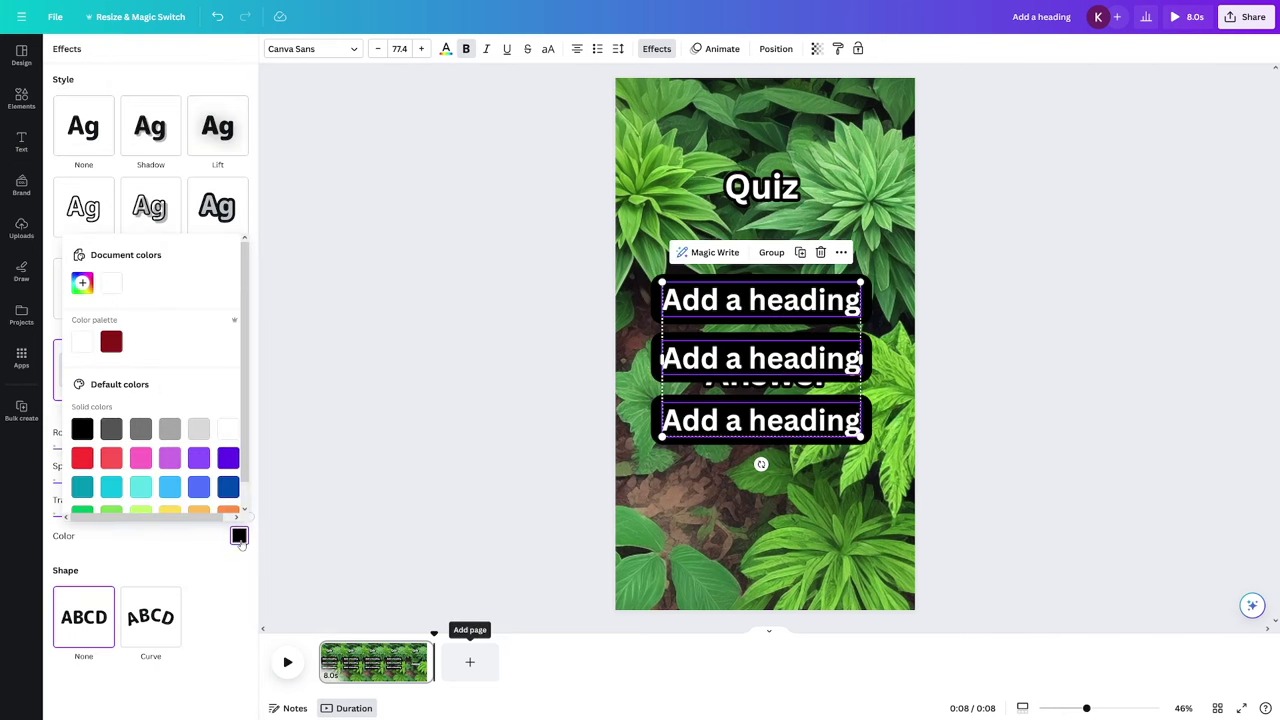
pyautogui.click(87, 461)
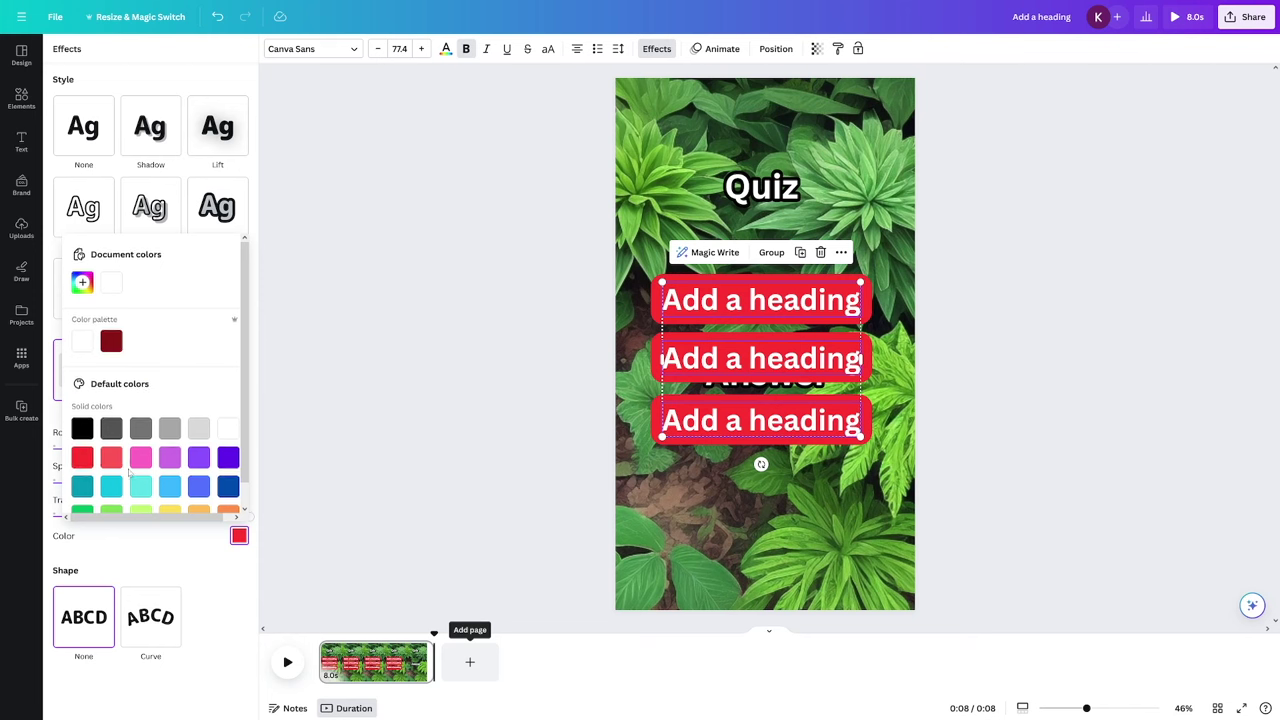
pyautogui.scroll(-1, 87, 462)
pyautogui.click(83, 492)
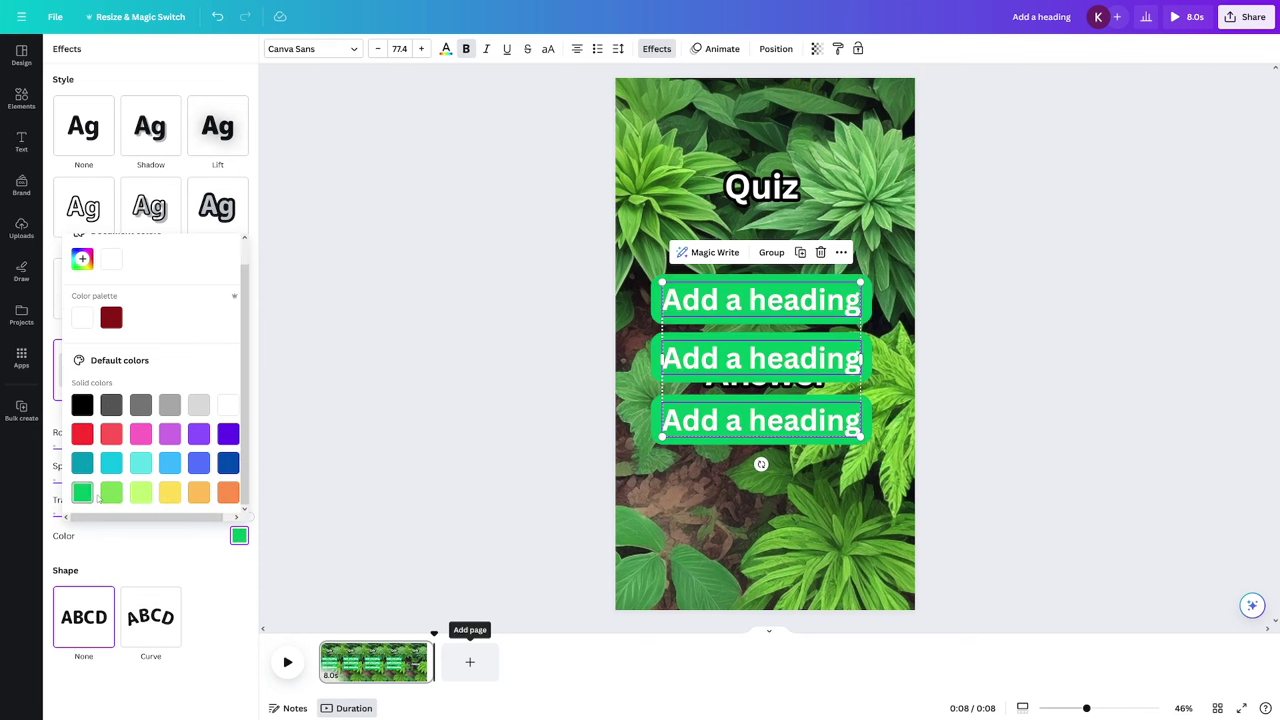
pyautogui.click(198, 517)
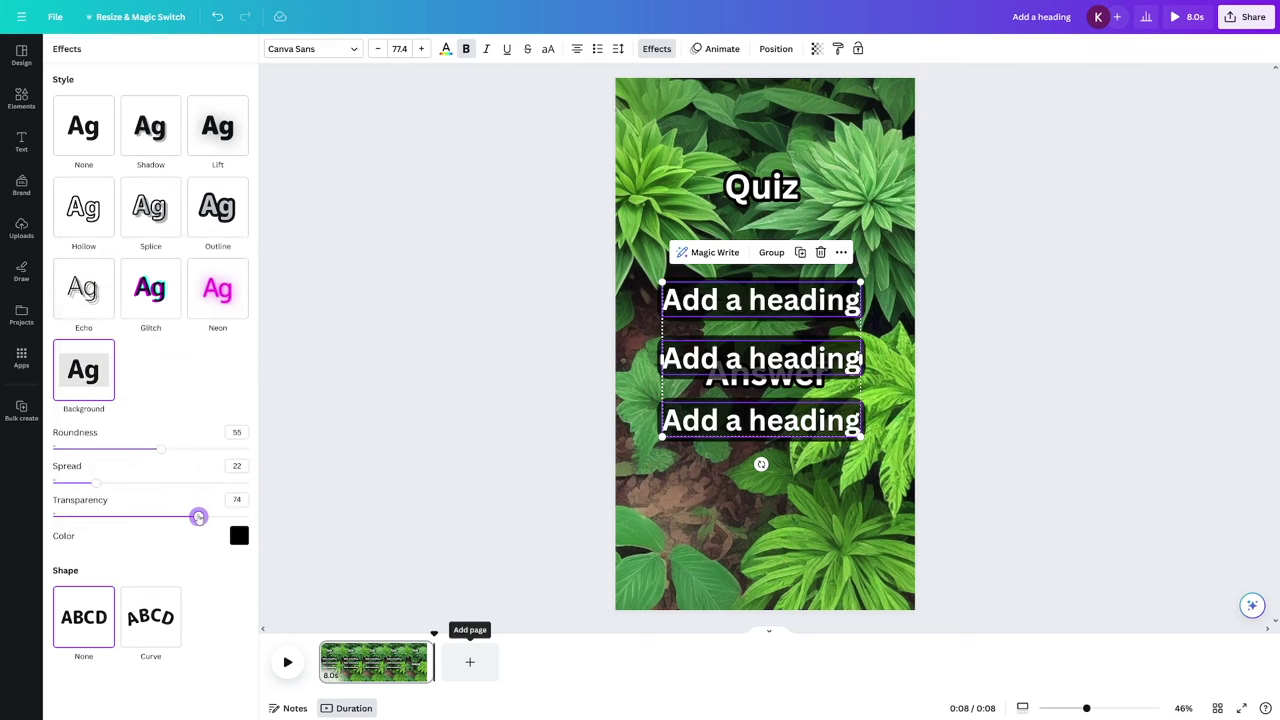
pyautogui.click(1060, 437)
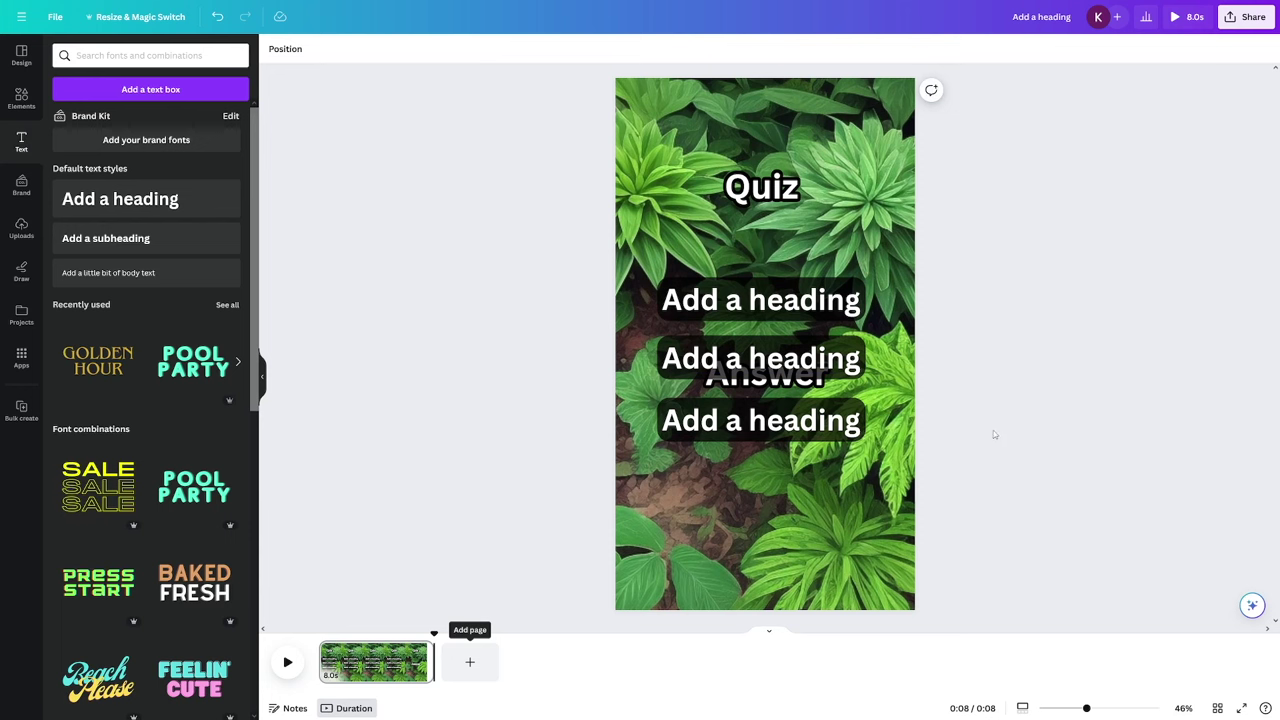
# Apply the Bounce text animation to 'Answer' and play the page to preview it
pyautogui.click(769, 368)
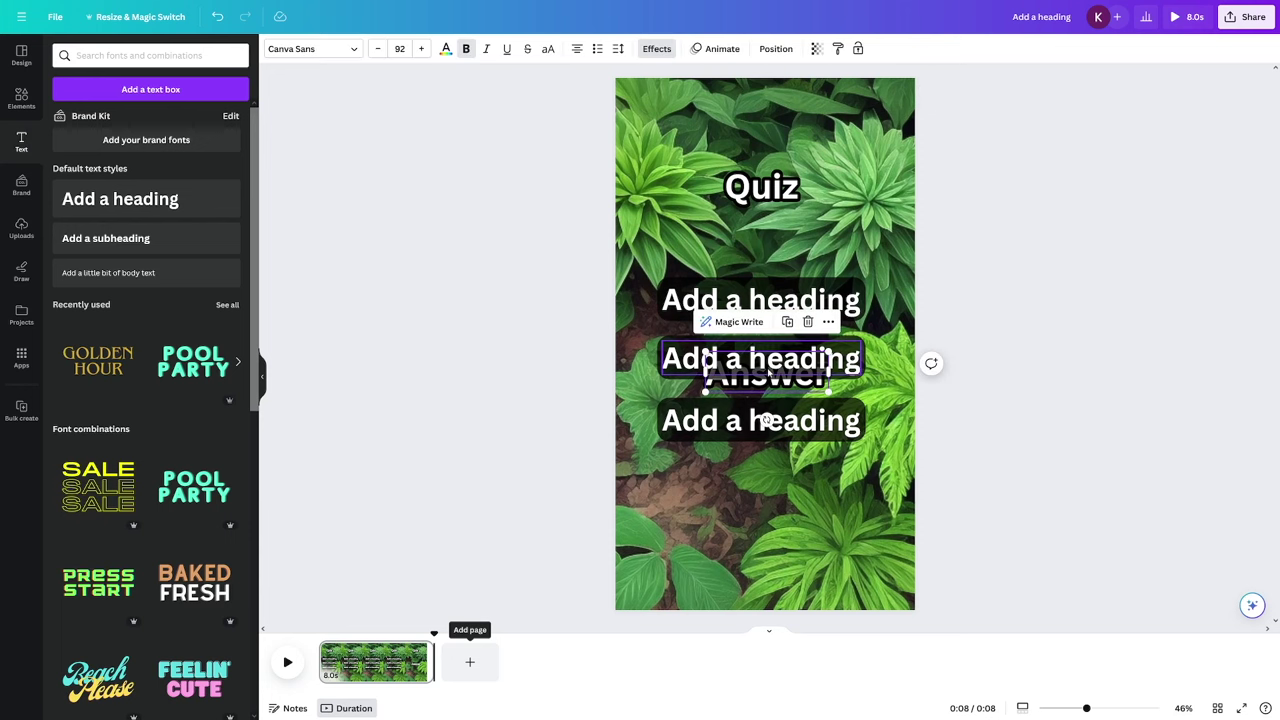
pyautogui.click(724, 51)
pyautogui.scroll(-2, 180, 394)
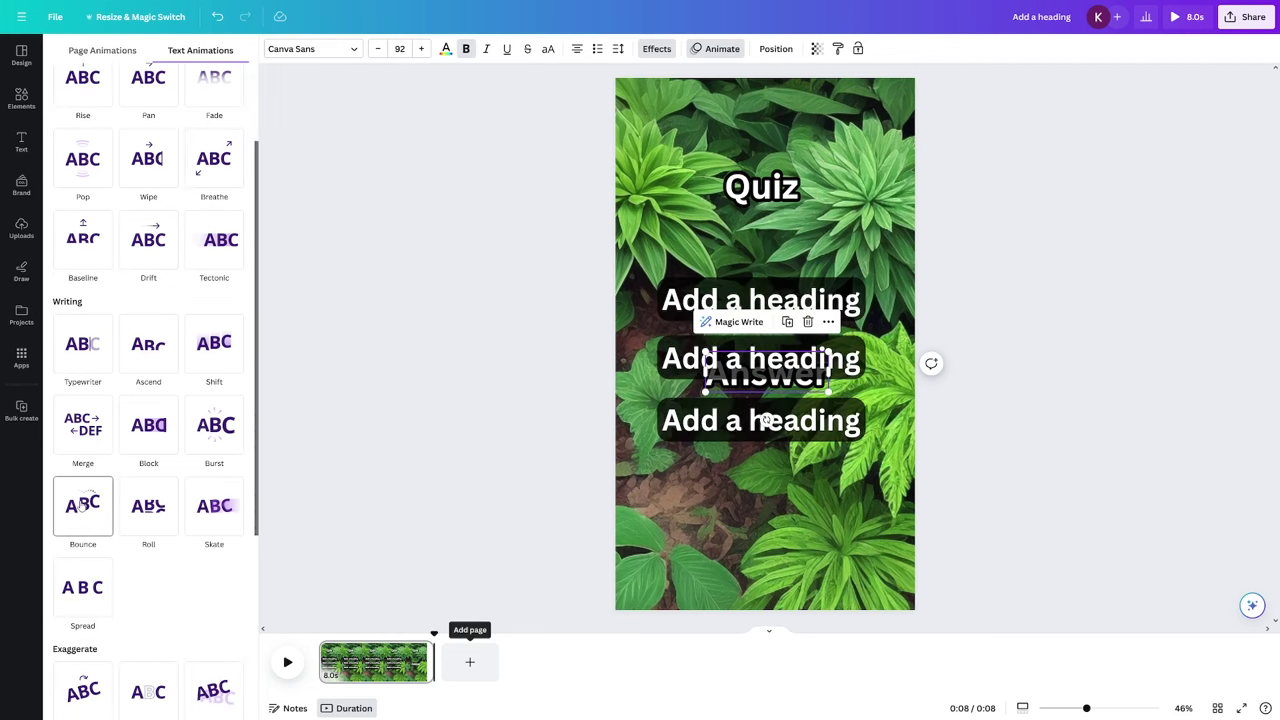
pyautogui.click(91, 511)
pyautogui.click(285, 666)
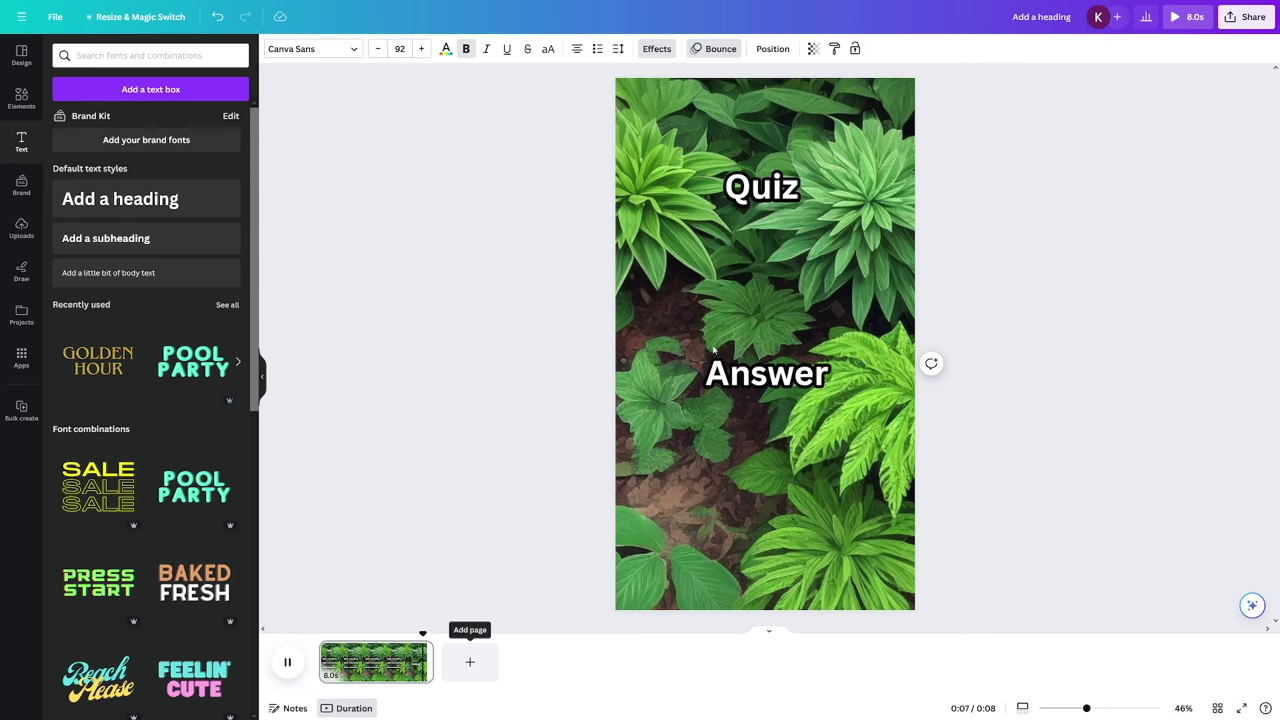
# Search Elements for 'timer', add the 00:10 countdown video, then shrink and reposition it
pyautogui.click(21, 98)
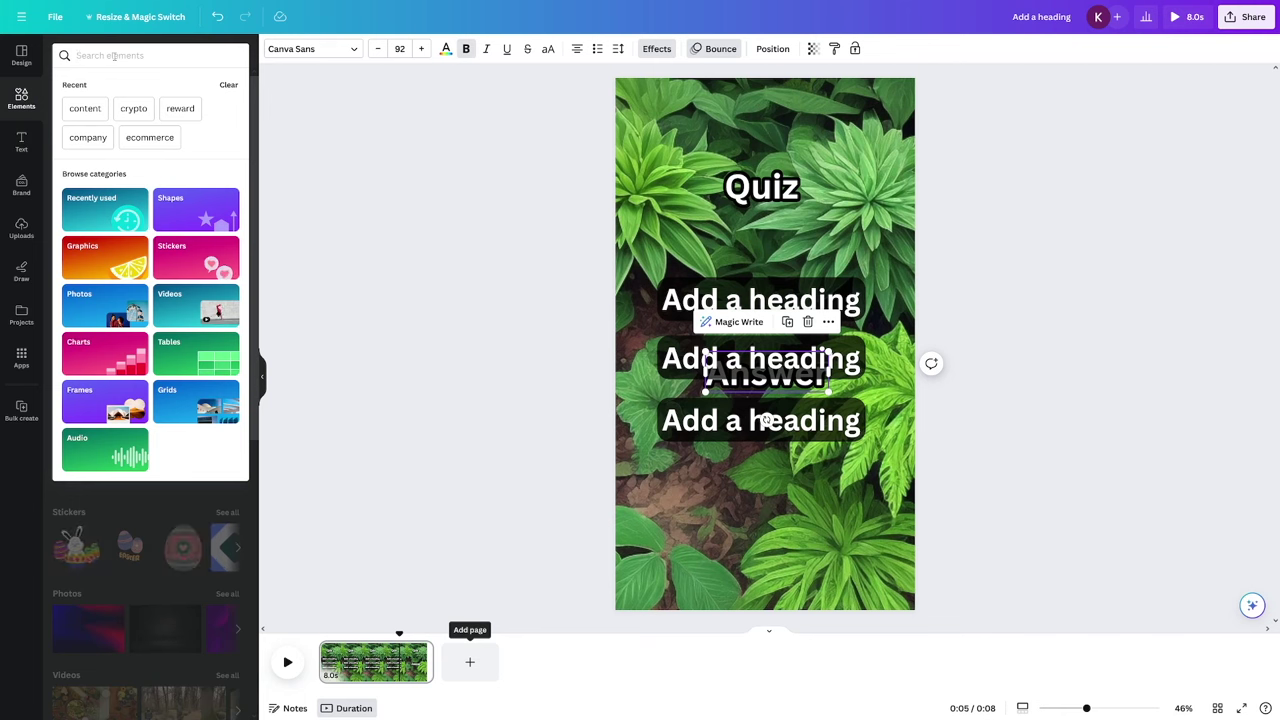
pyautogui.write('timer')
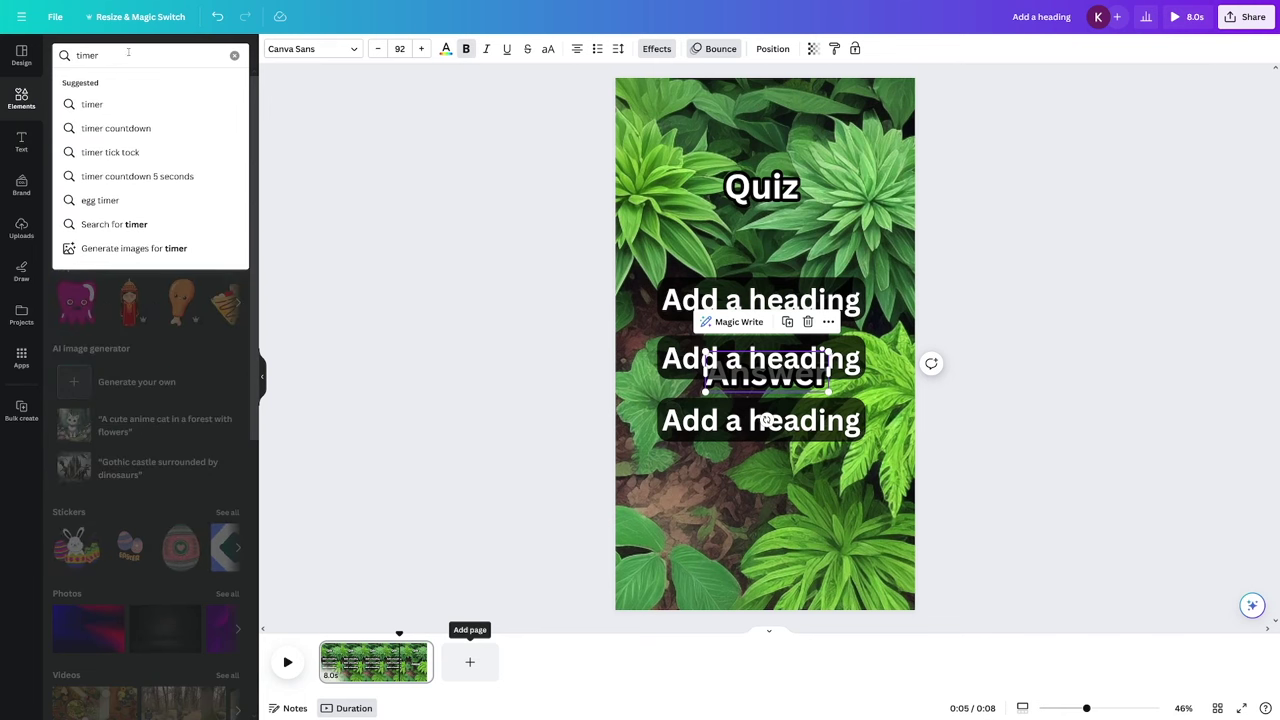
pyautogui.click(100, 104)
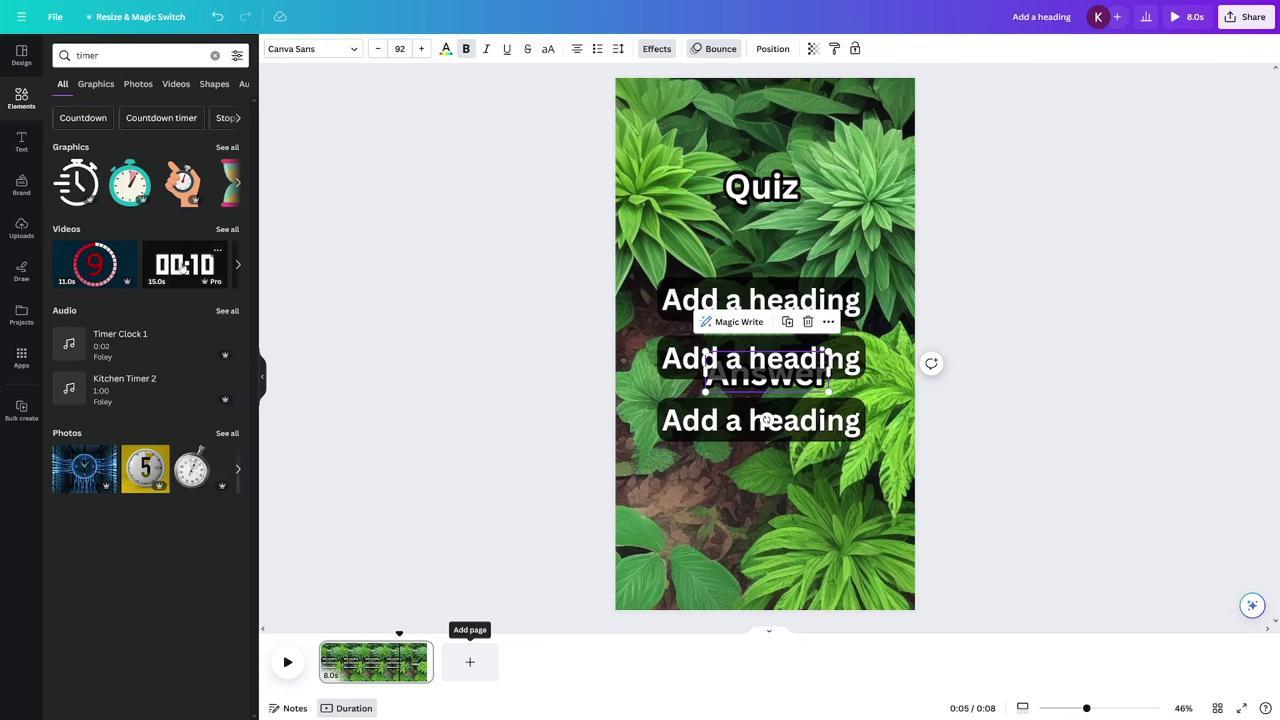
pyautogui.click(184, 264)
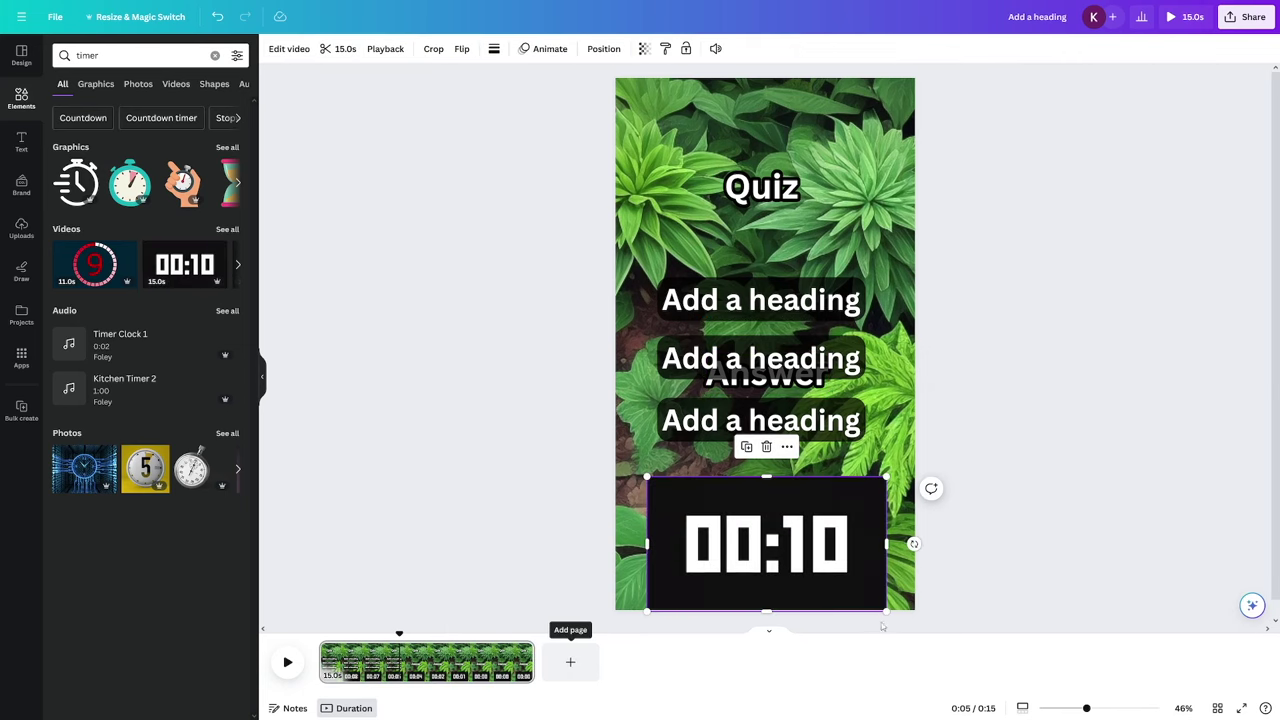
pyautogui.moveTo(885, 610); pyautogui.dragTo(781, 551)
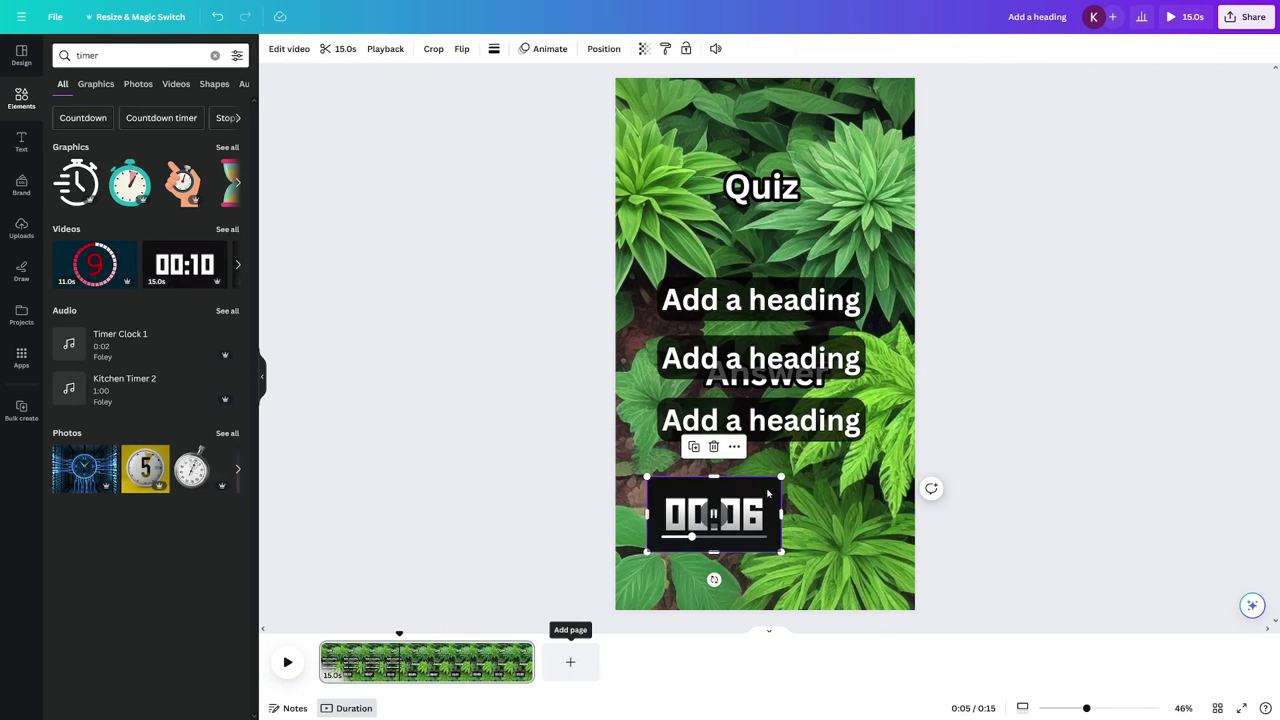
pyautogui.moveTo(768, 492); pyautogui.dragTo(819, 507)
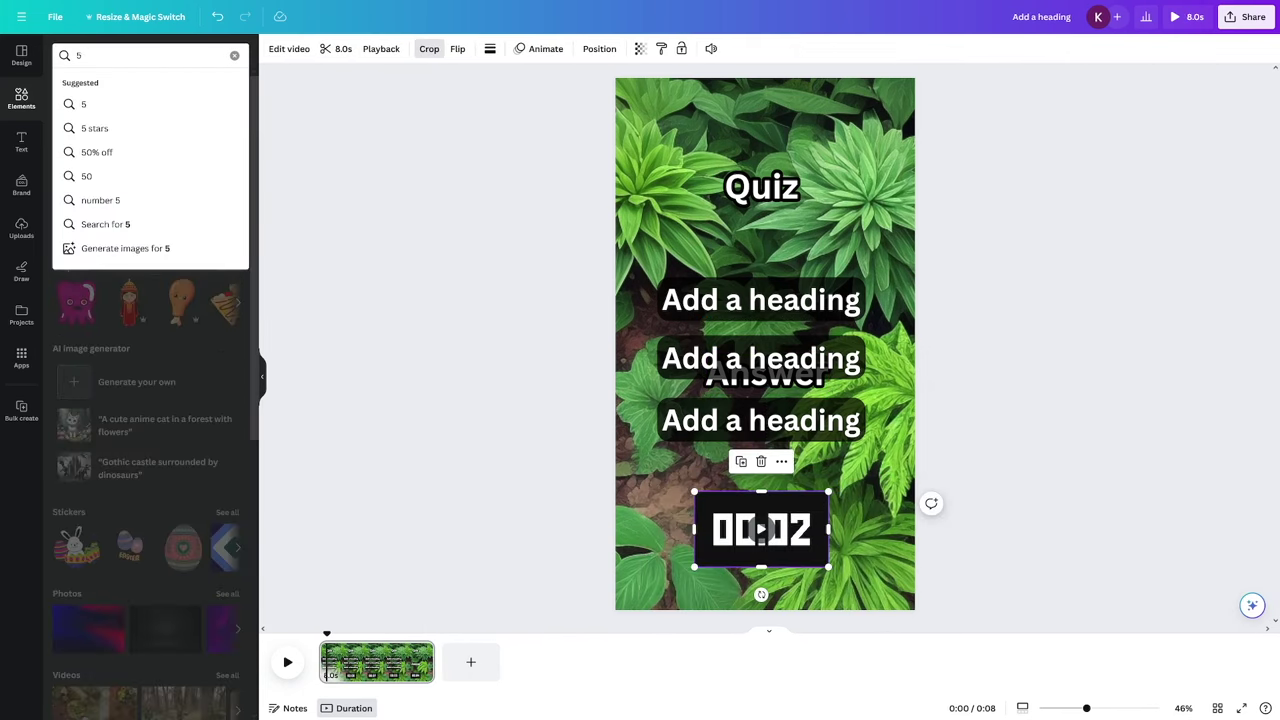
# Search for 'second timer', delete the old timer, and place the red 5 countdown at the page bottom
pyautogui.write('secon')
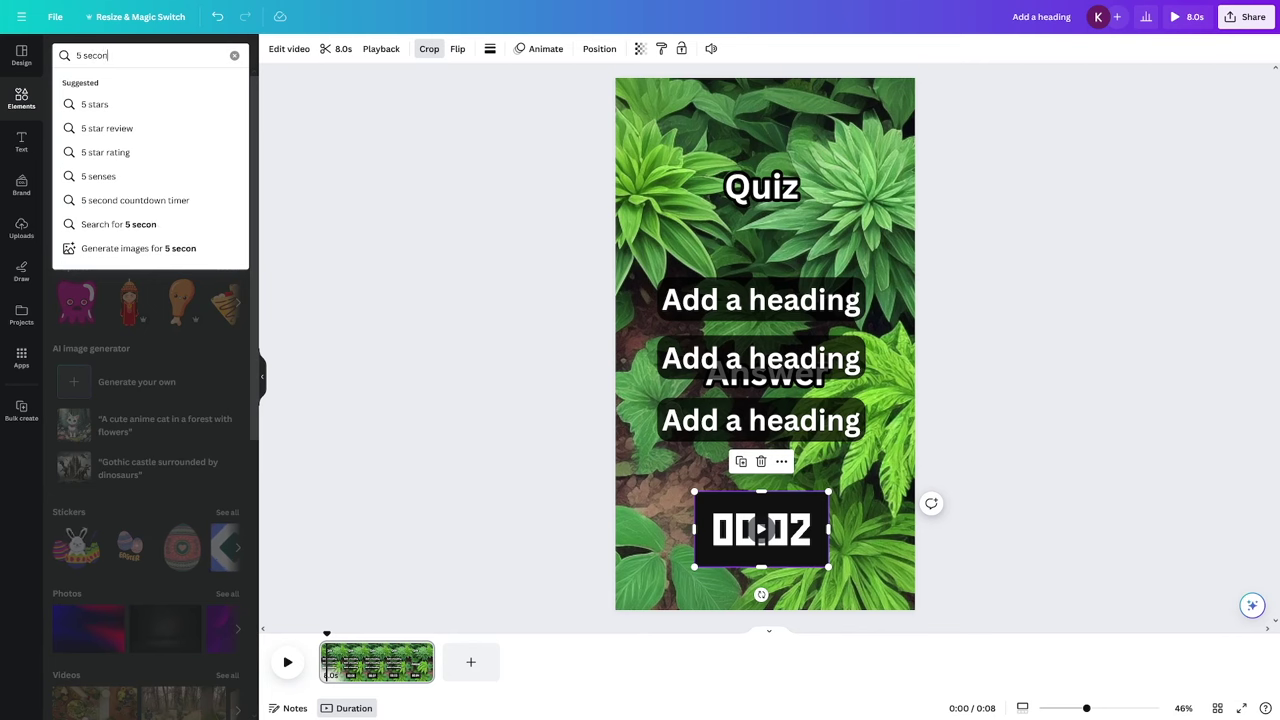
pyautogui.write('d timer')
pyautogui.press('Return')
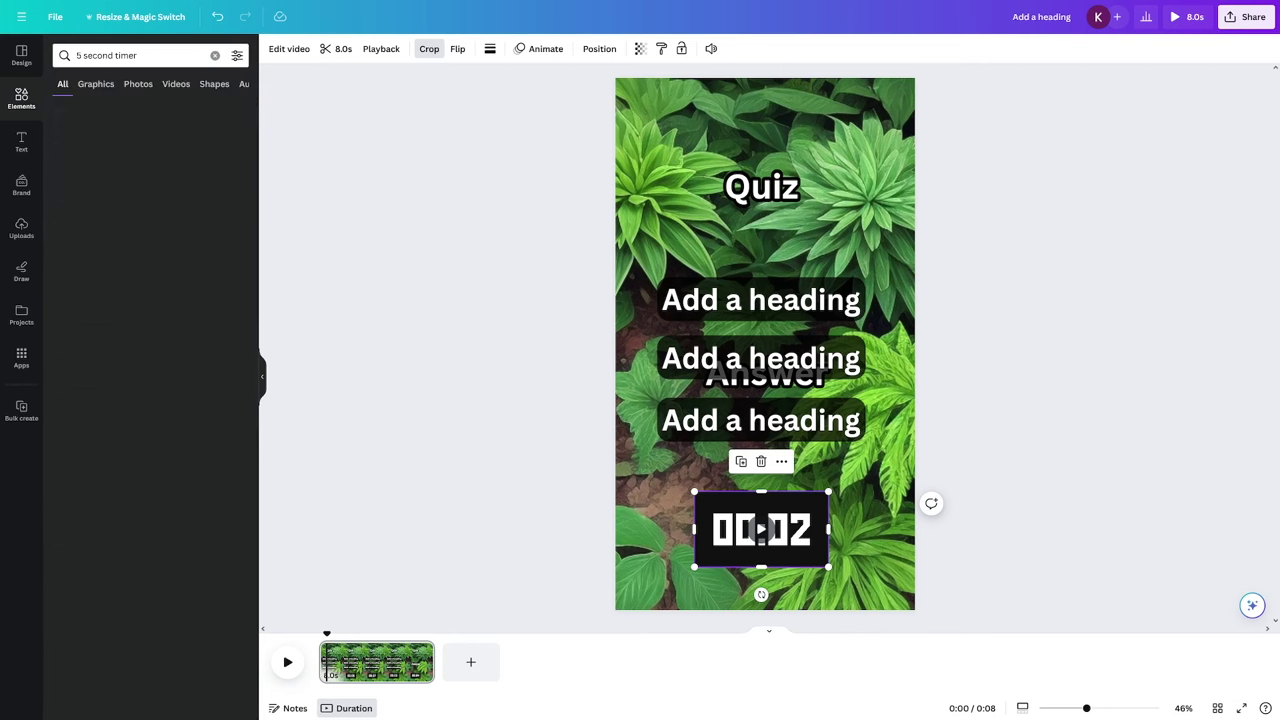
pyautogui.press('Delete')
pyautogui.moveTo(96, 186); pyautogui.dragTo(888, 622)
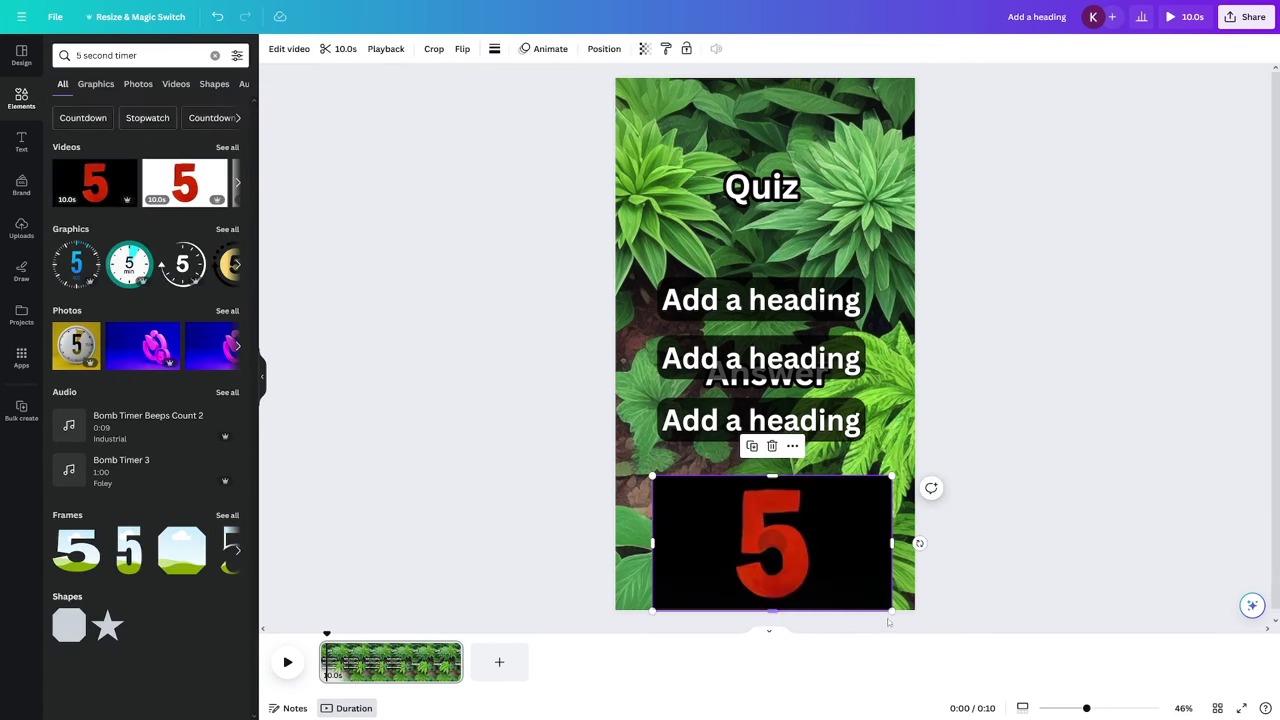
# Show the timer's timing, trim the page to 8.0s and start the countdown later
pyautogui.click(802, 516)
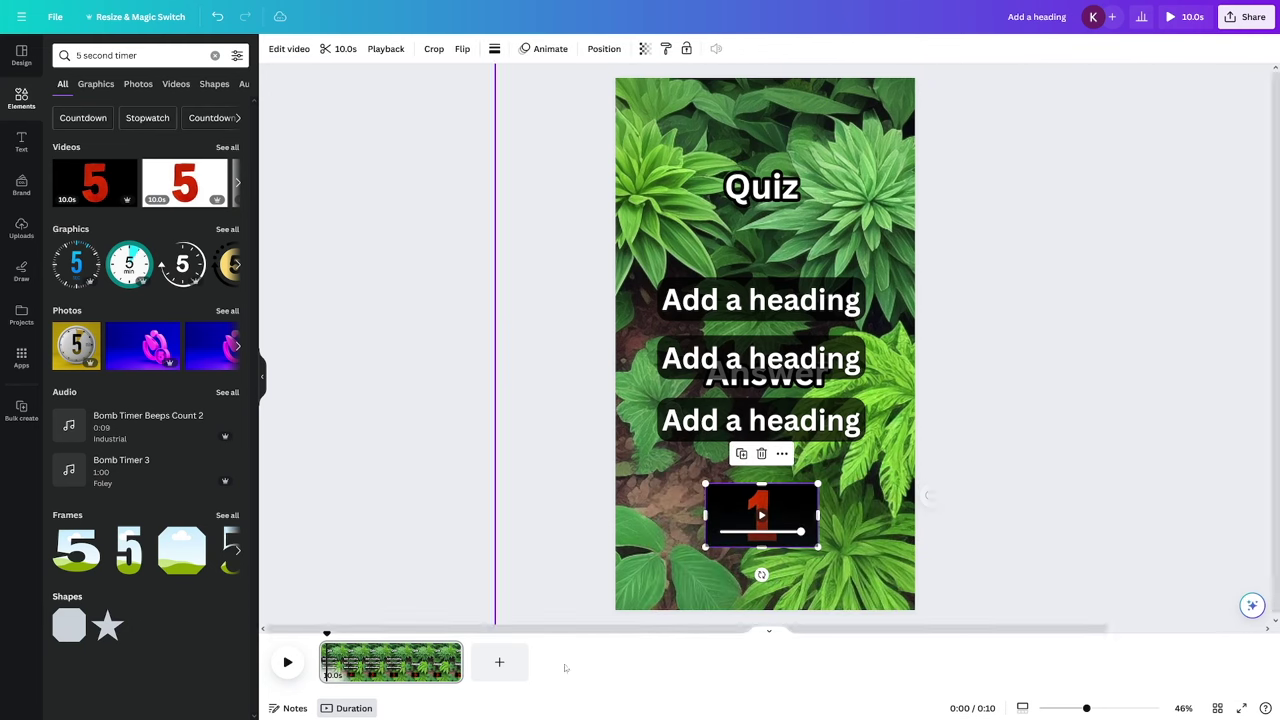
pyautogui.rightClick(780, 511)
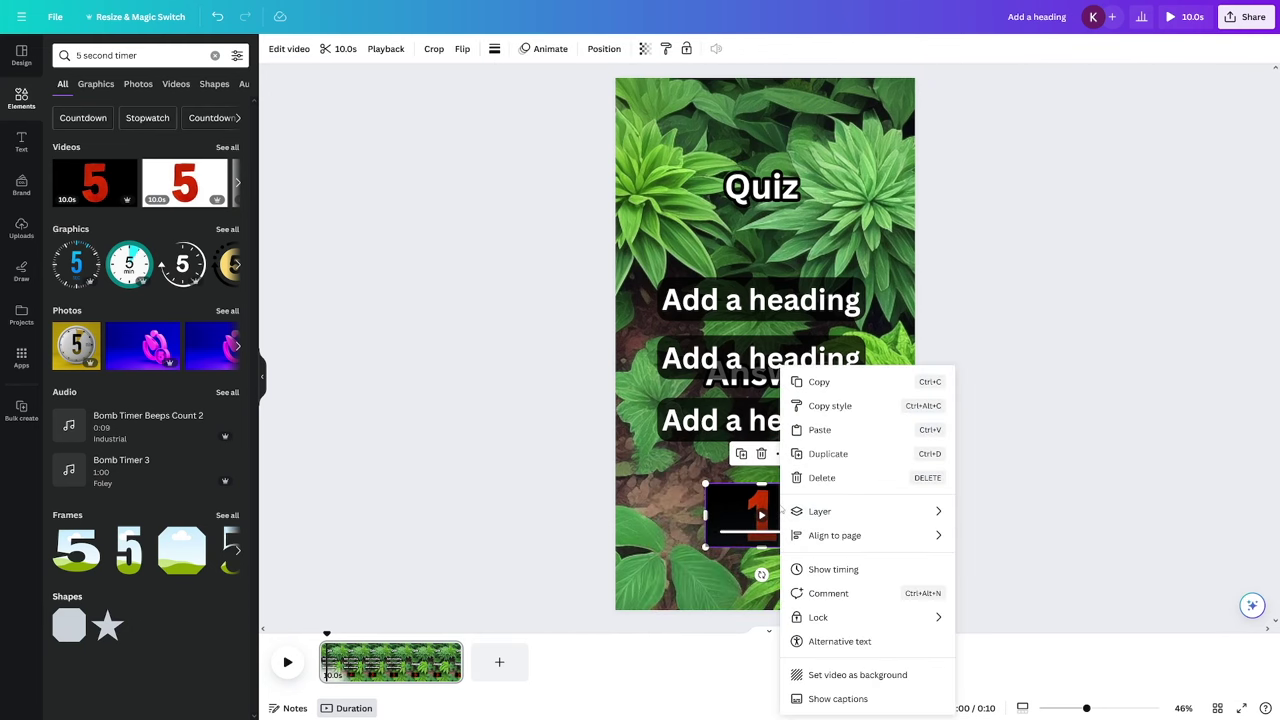
pyautogui.click(833, 569)
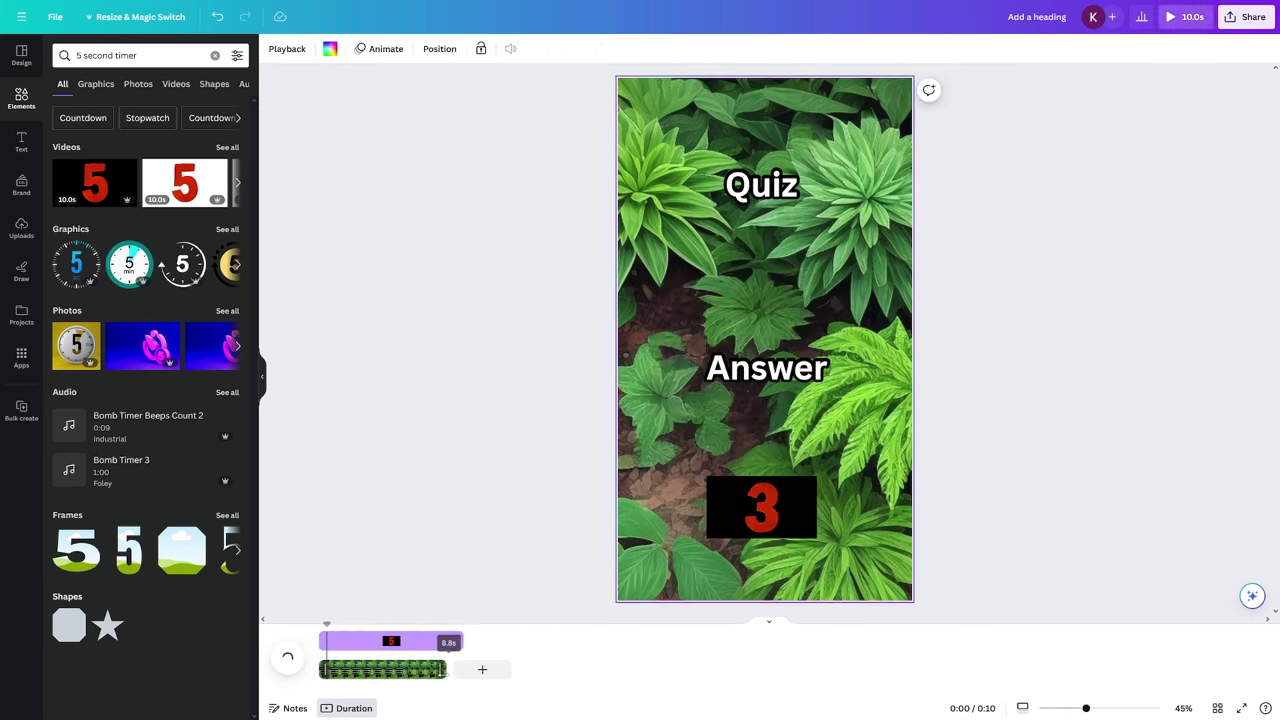
pyautogui.moveTo(446, 672); pyautogui.dragTo(433, 672)
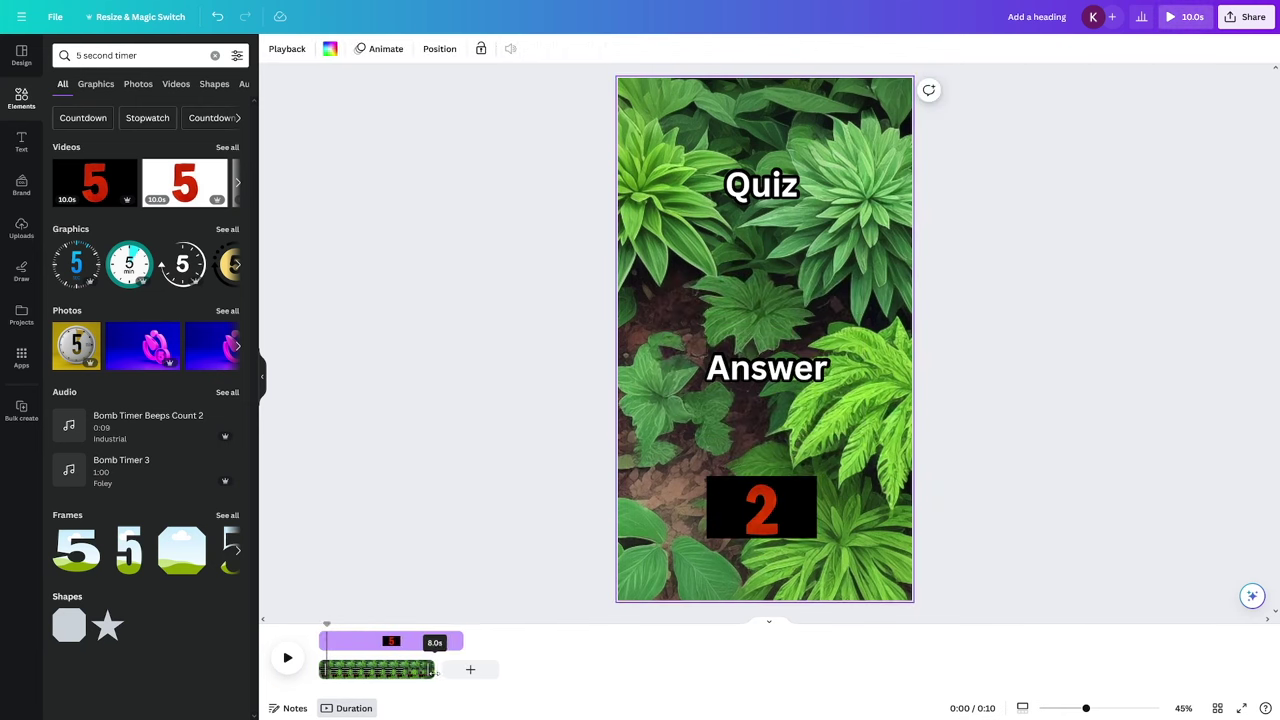
pyautogui.moveTo(321, 641); pyautogui.dragTo(363, 640)
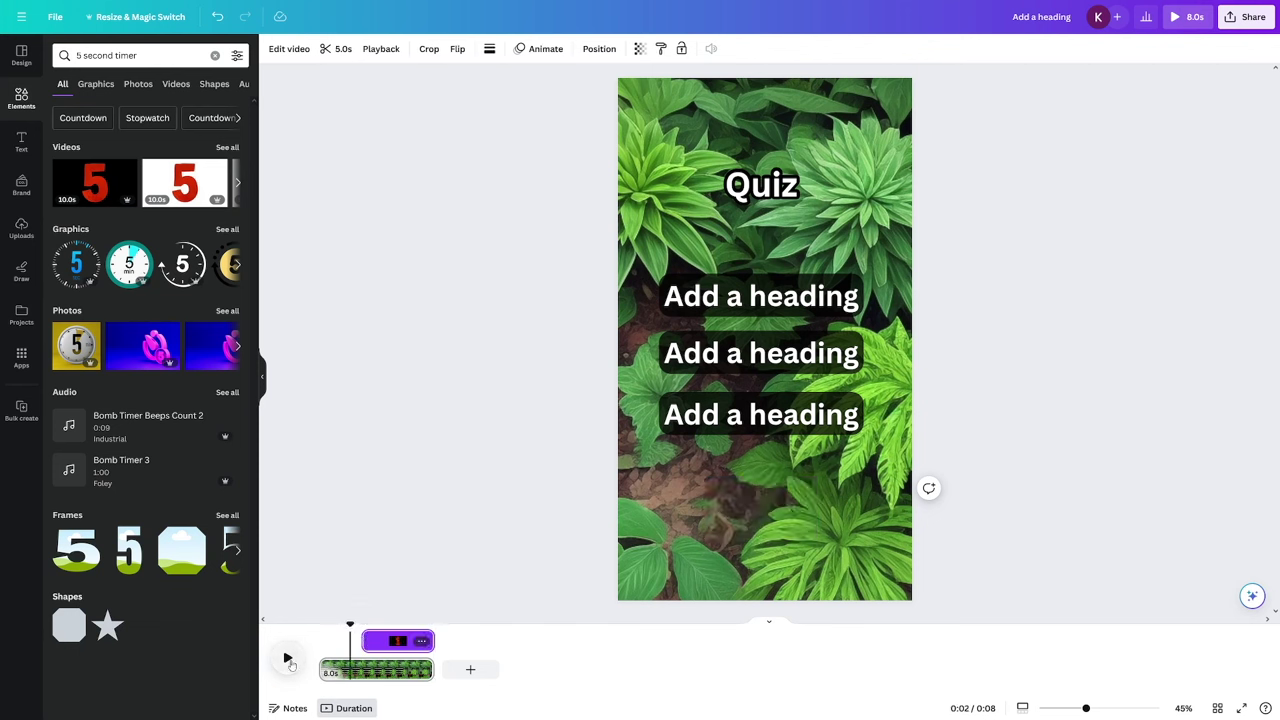
pyautogui.click(287, 659)
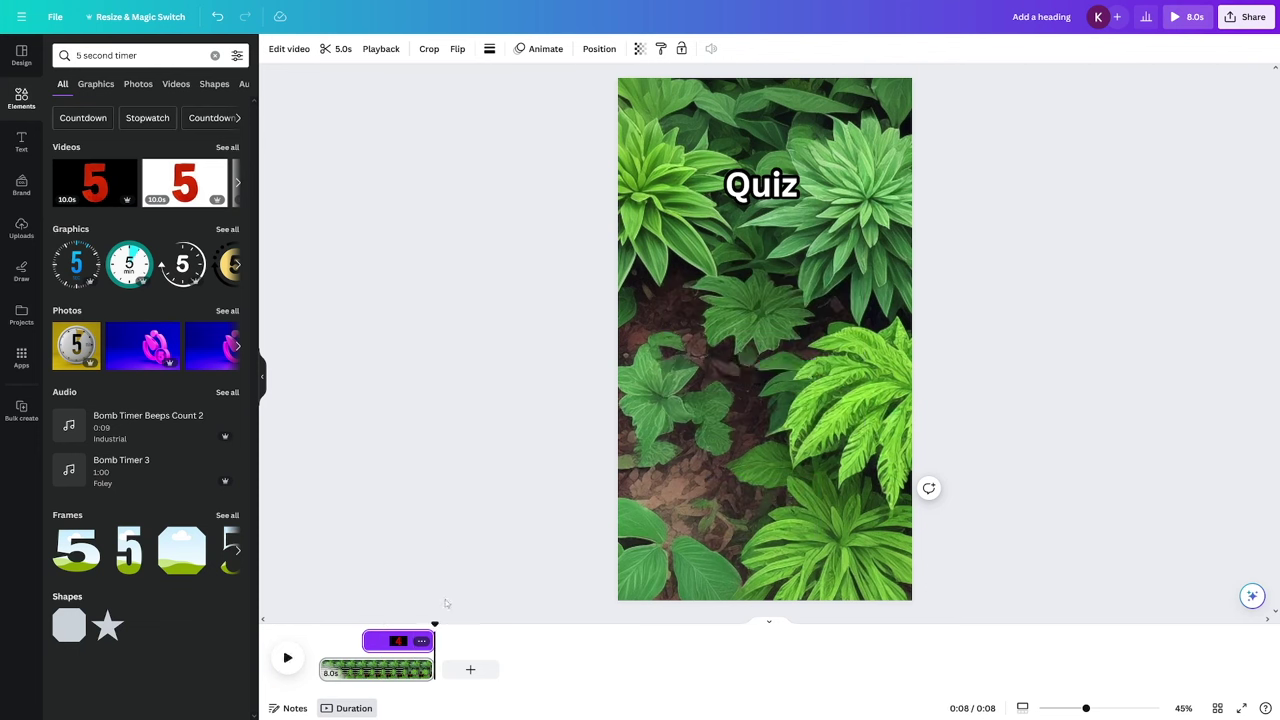
pyautogui.press('space')
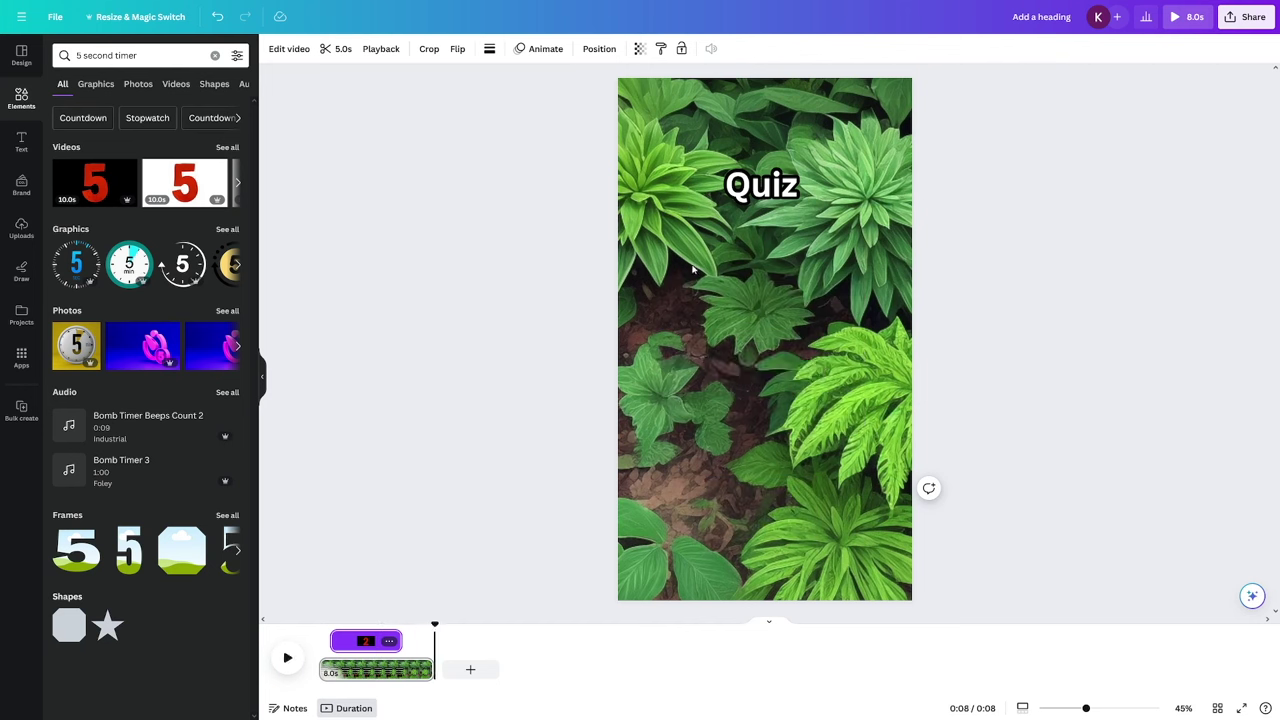
pyautogui.click(689, 140)
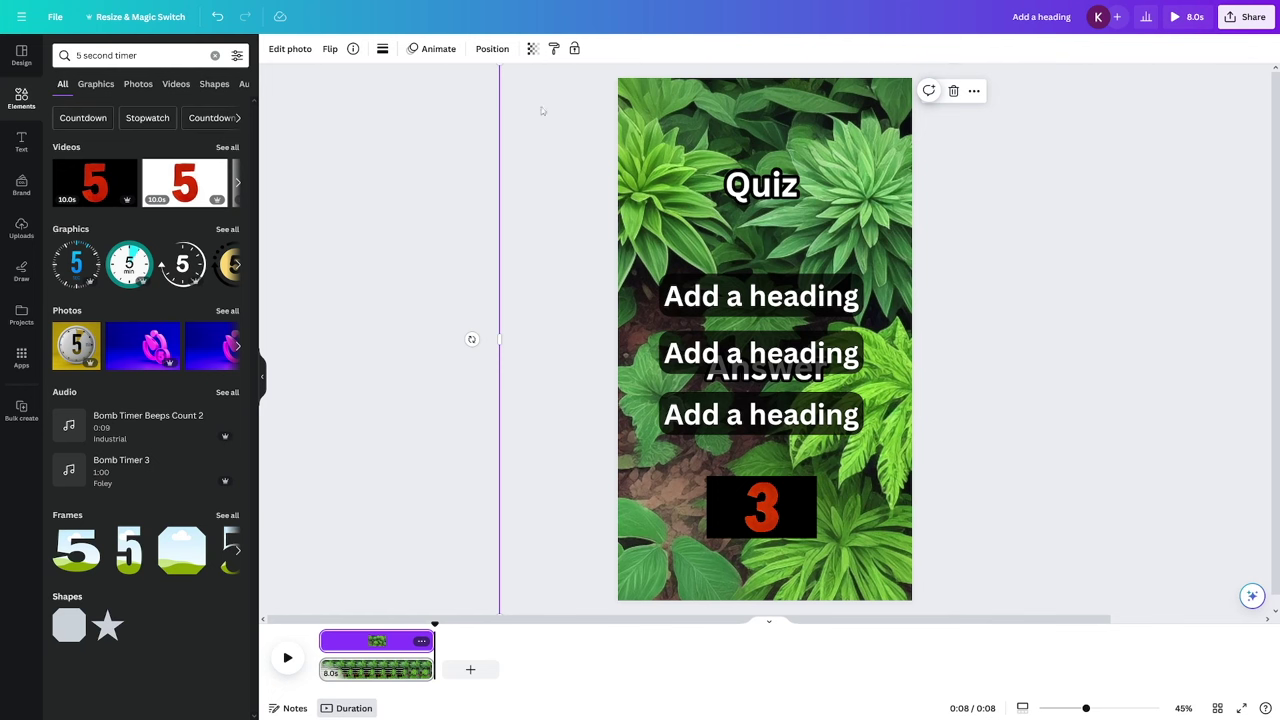
# Apply the Wiggle motion effect to the background photo with lowered intensity
pyautogui.click(432, 48)
pyautogui.scroll(-3, 155, 435)
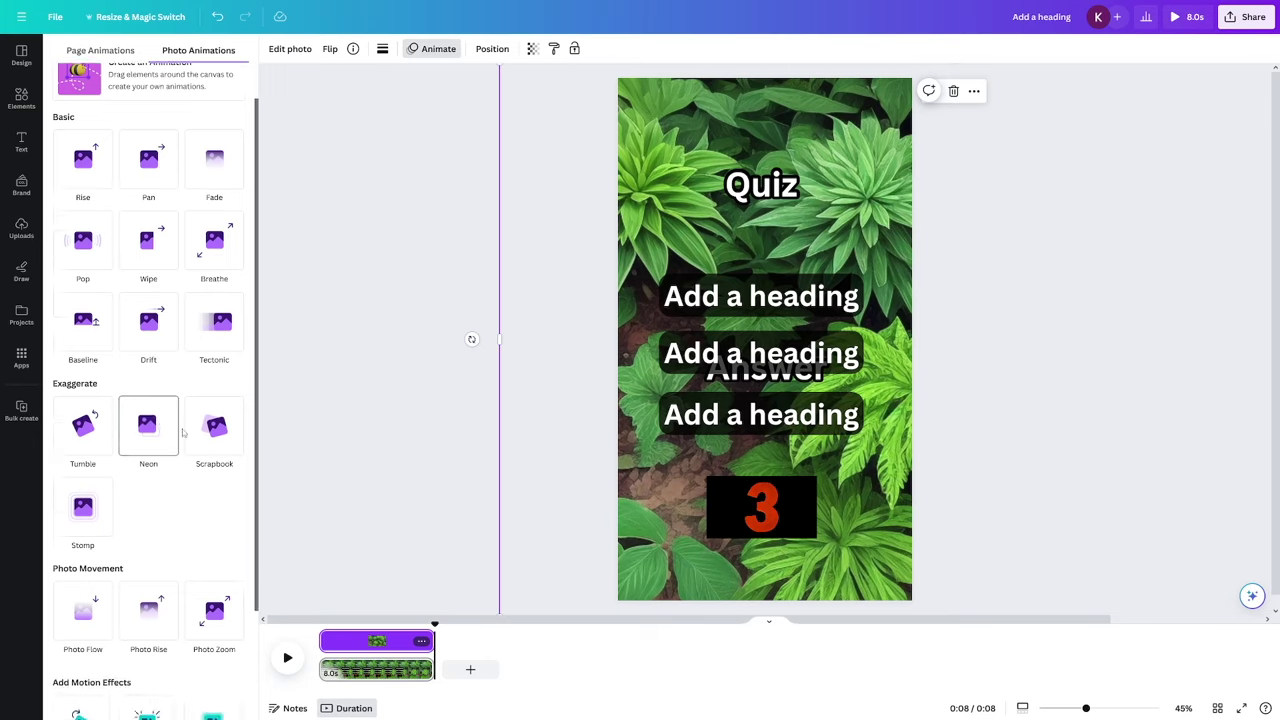
pyautogui.click(90, 668)
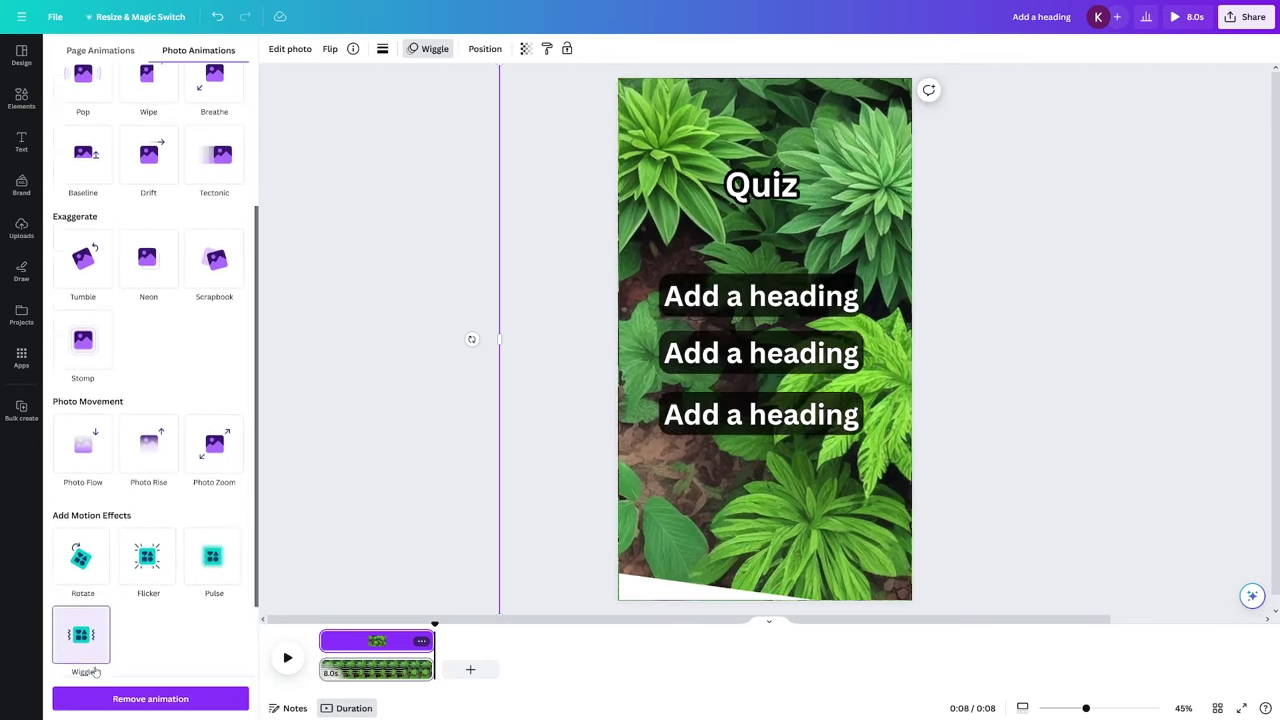
pyautogui.moveTo(144, 660); pyautogui.dragTo(67, 664)
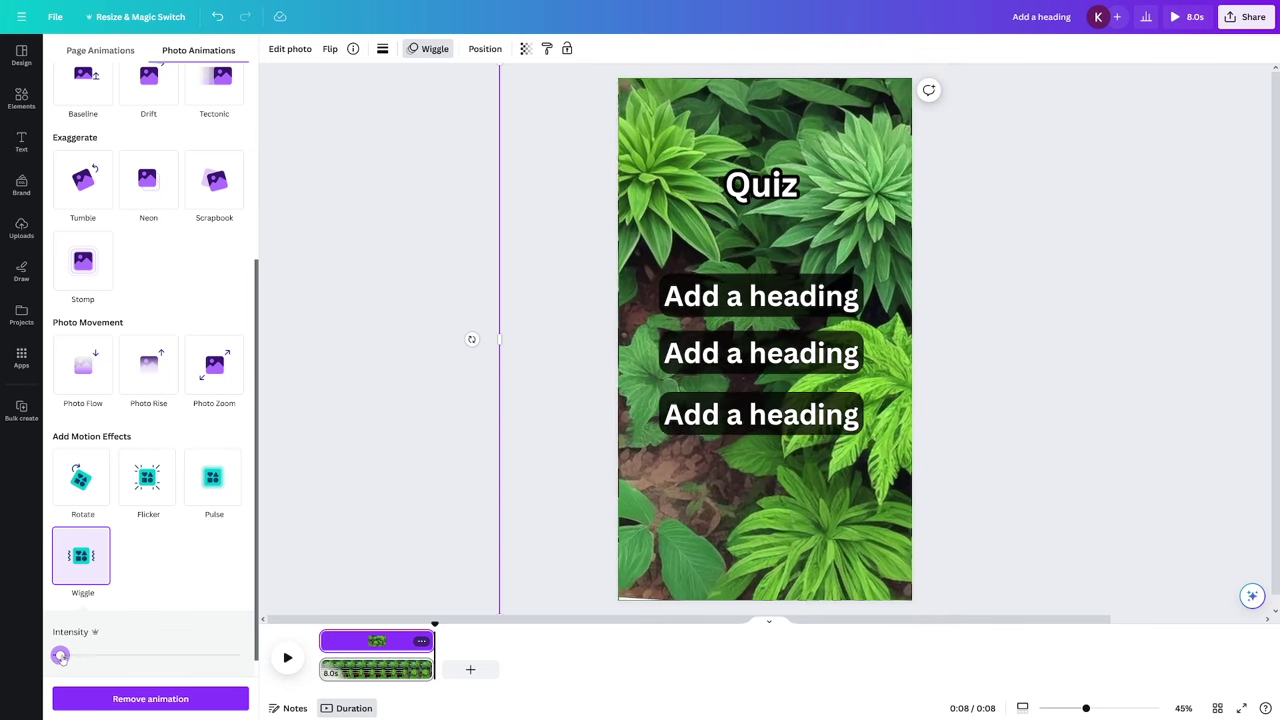
# Replay the page preview, then select the quiz question table in ChatGPT
pyautogui.click(1003, 451)
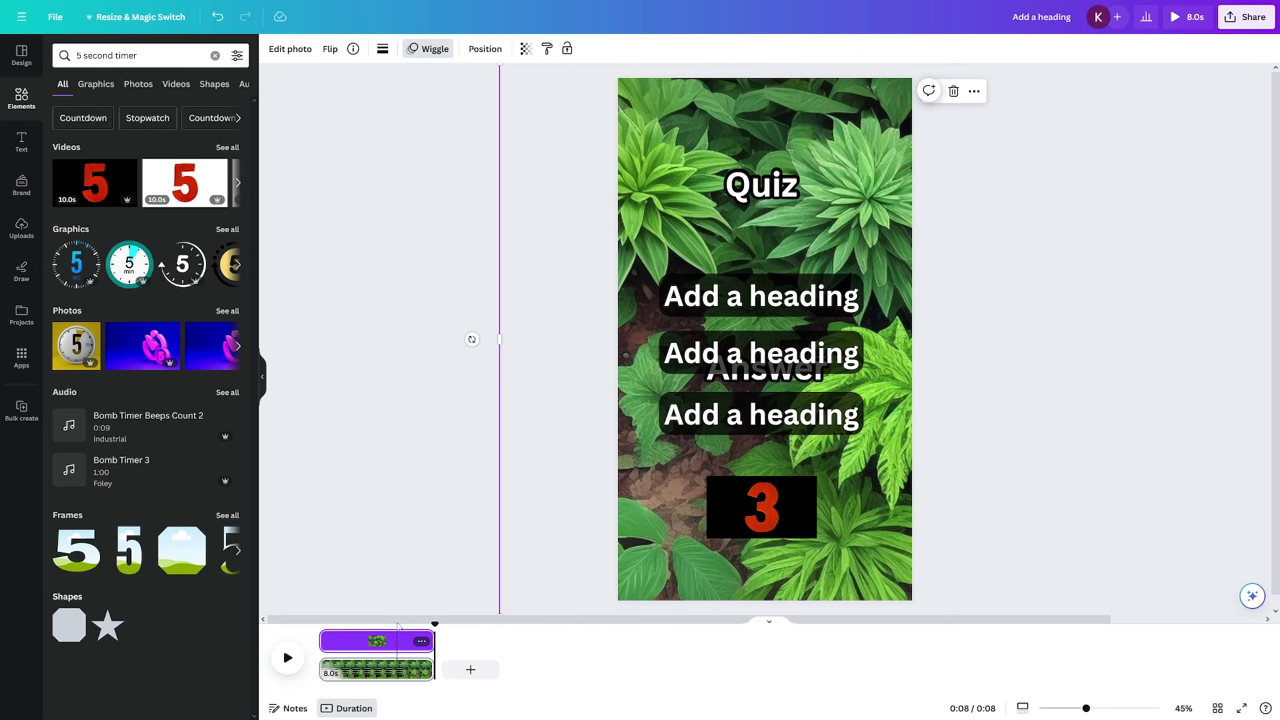
pyautogui.press('space')
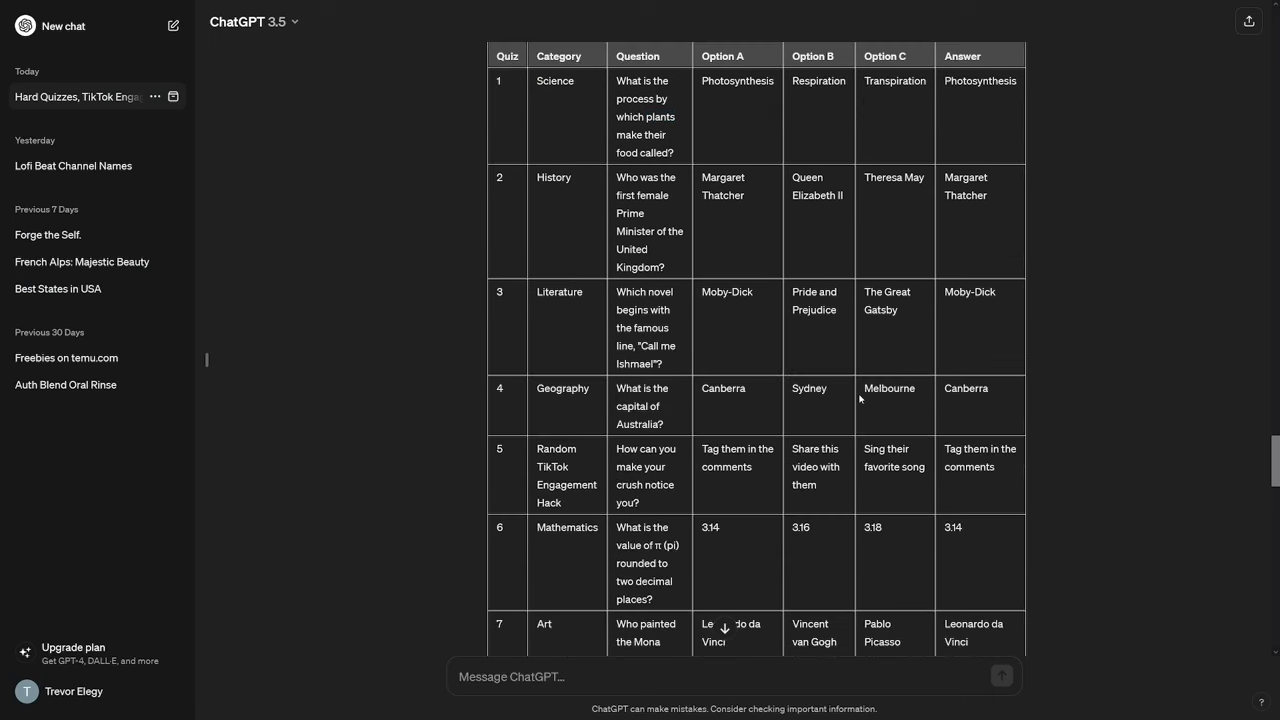
pyautogui.scroll(2, 860, 400)
pyautogui.moveTo(496, 337); pyautogui.dragTo(941, 335)
pyautogui.scroll(-15, 930, 350)
pyautogui.scroll(-4, 941, 331)
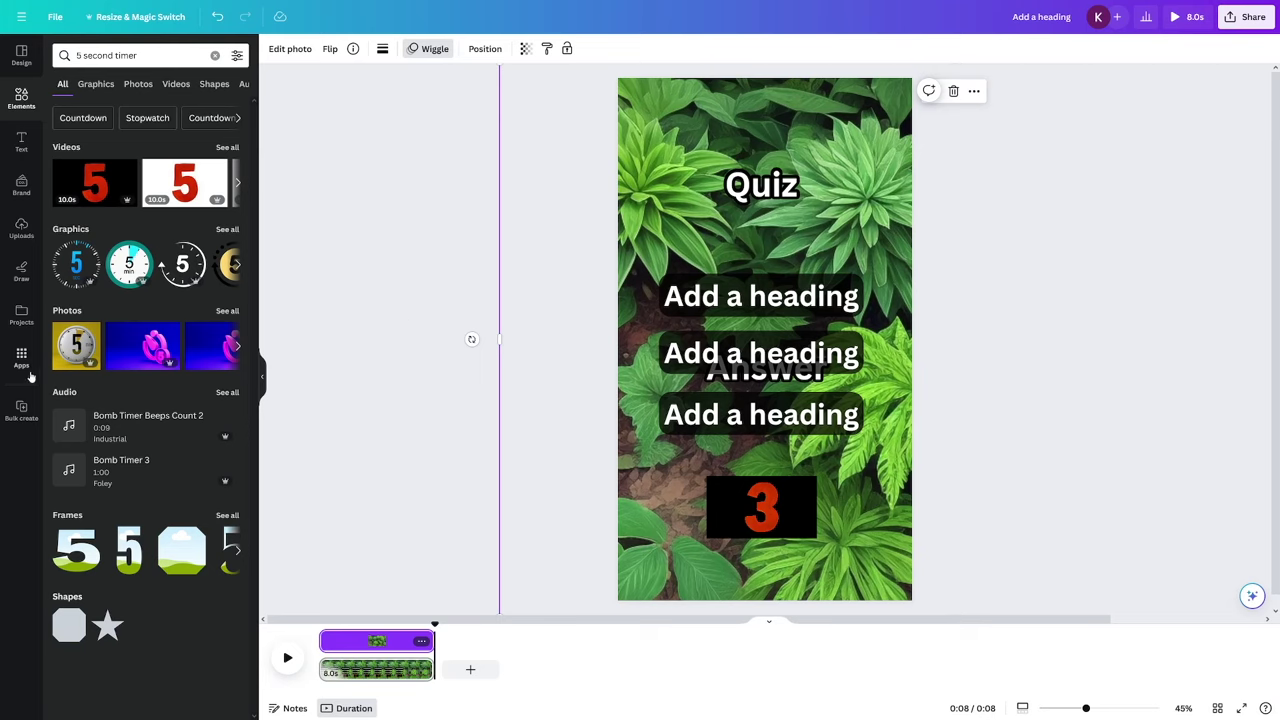
# Search the Apps library for 'bulk' and open the Bulk create app
pyautogui.click(24, 360)
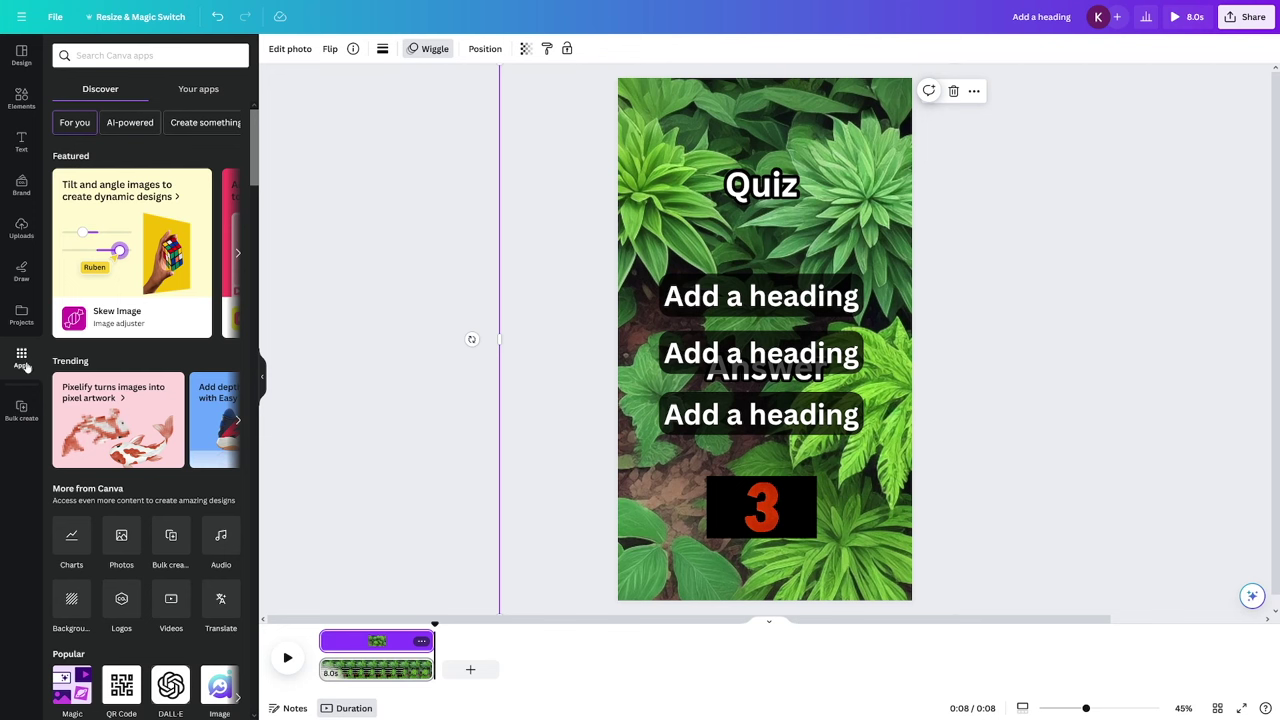
pyautogui.click(150, 55)
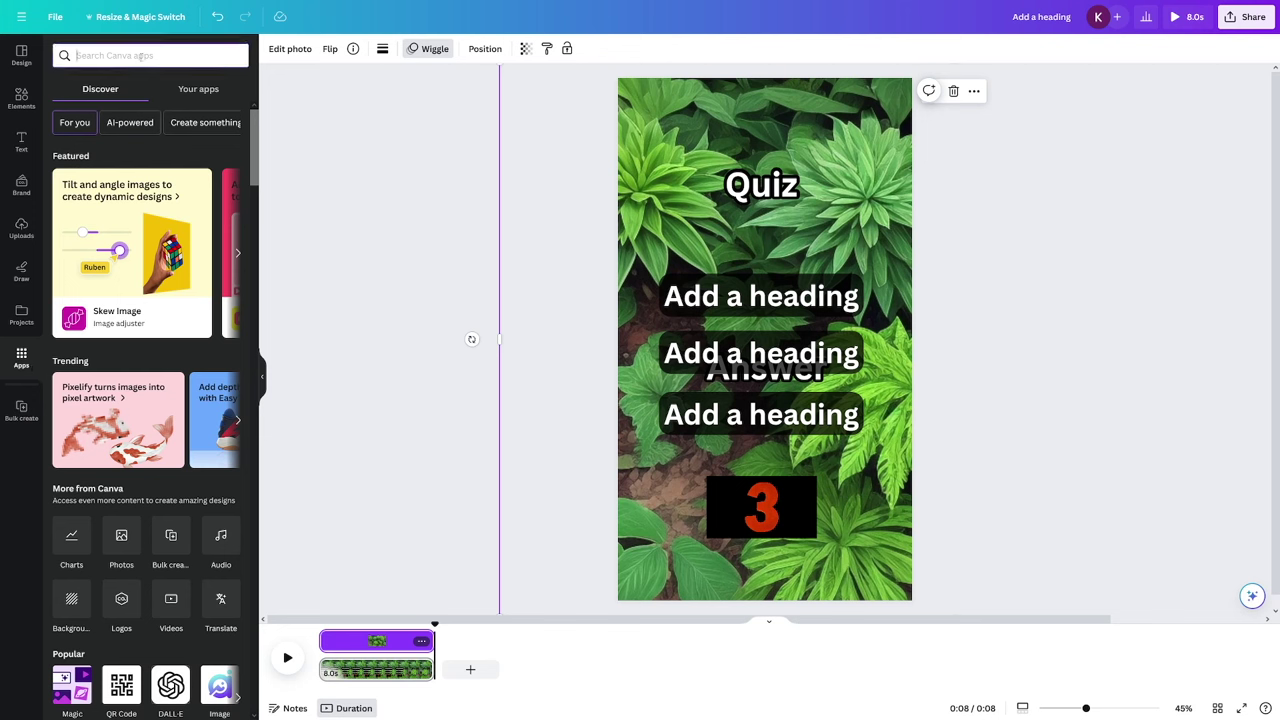
pyautogui.write('bulk')
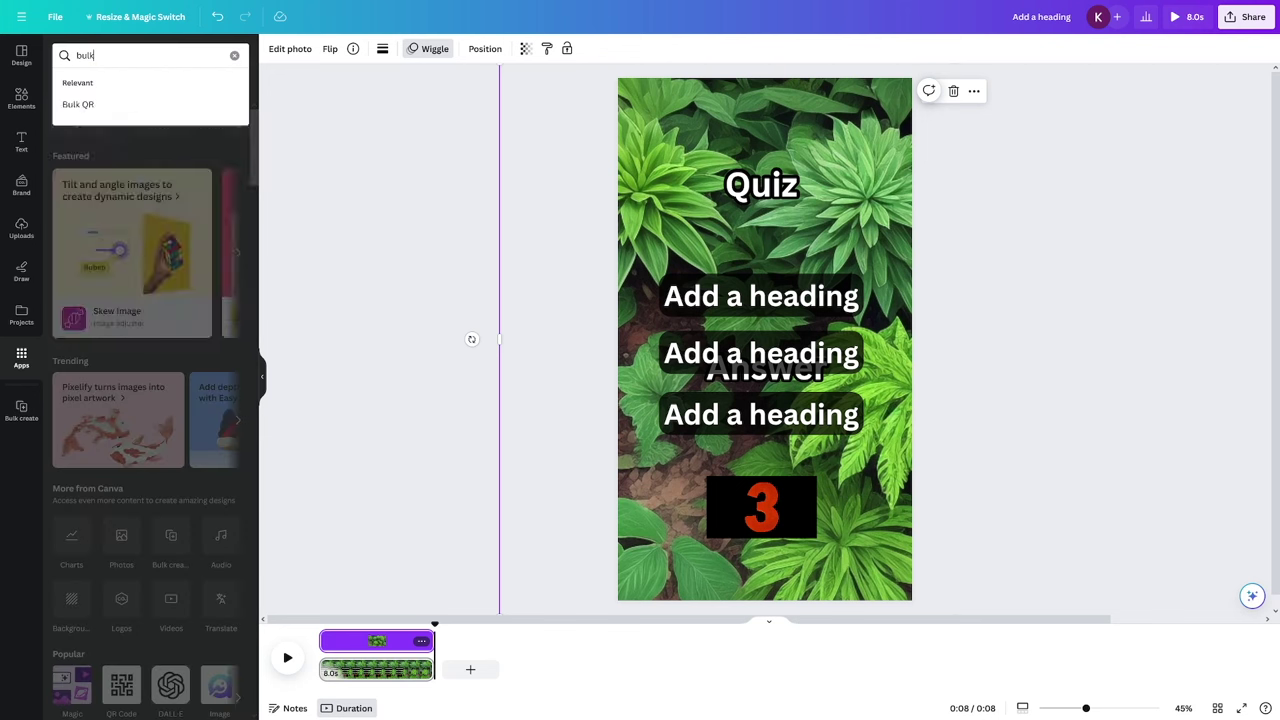
pyautogui.press('Return')
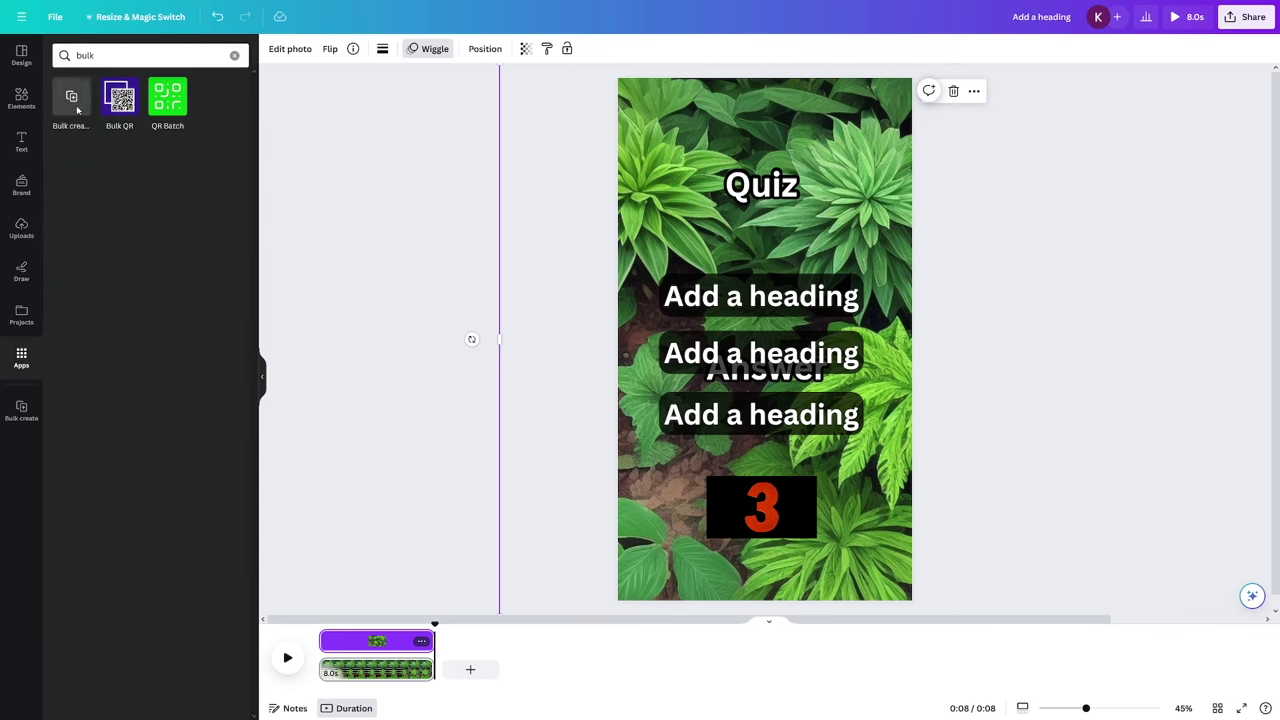
pyautogui.click(77, 110)
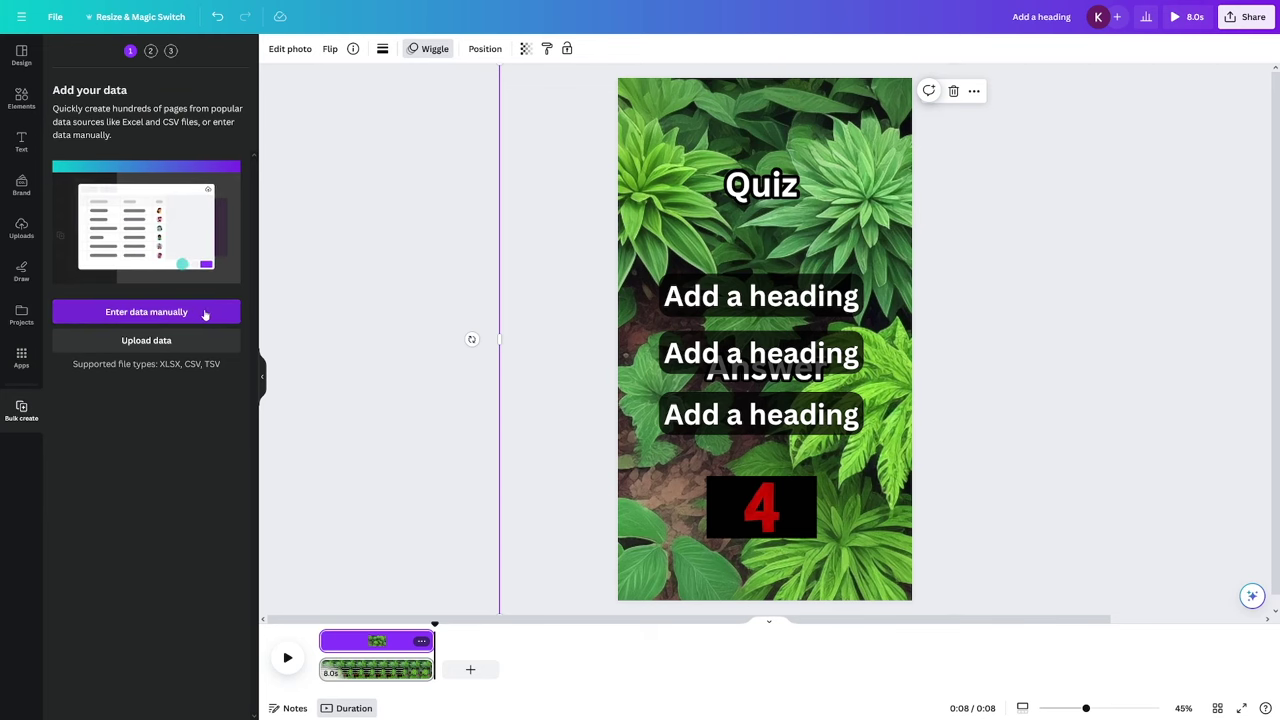
# Choose manual entry, paste the ChatGPT quiz table into the first header cell, and confirm
pyautogui.click(171, 313)
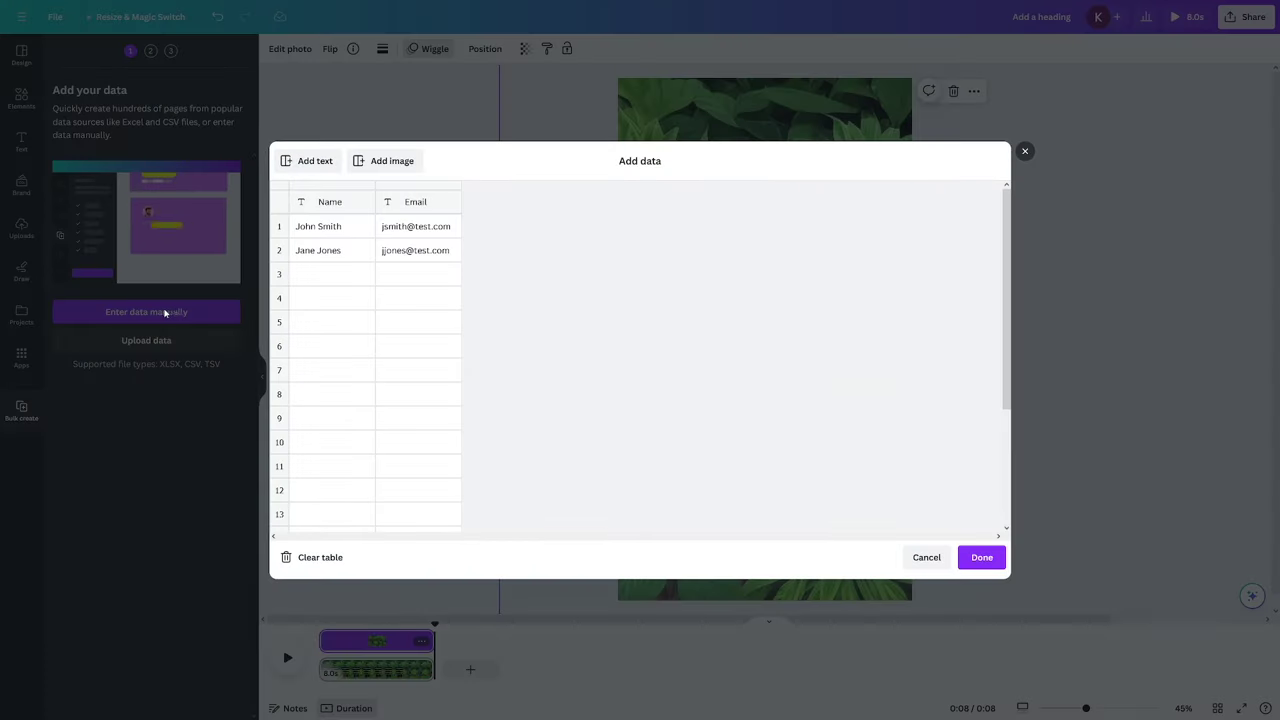
pyautogui.click(313, 203)
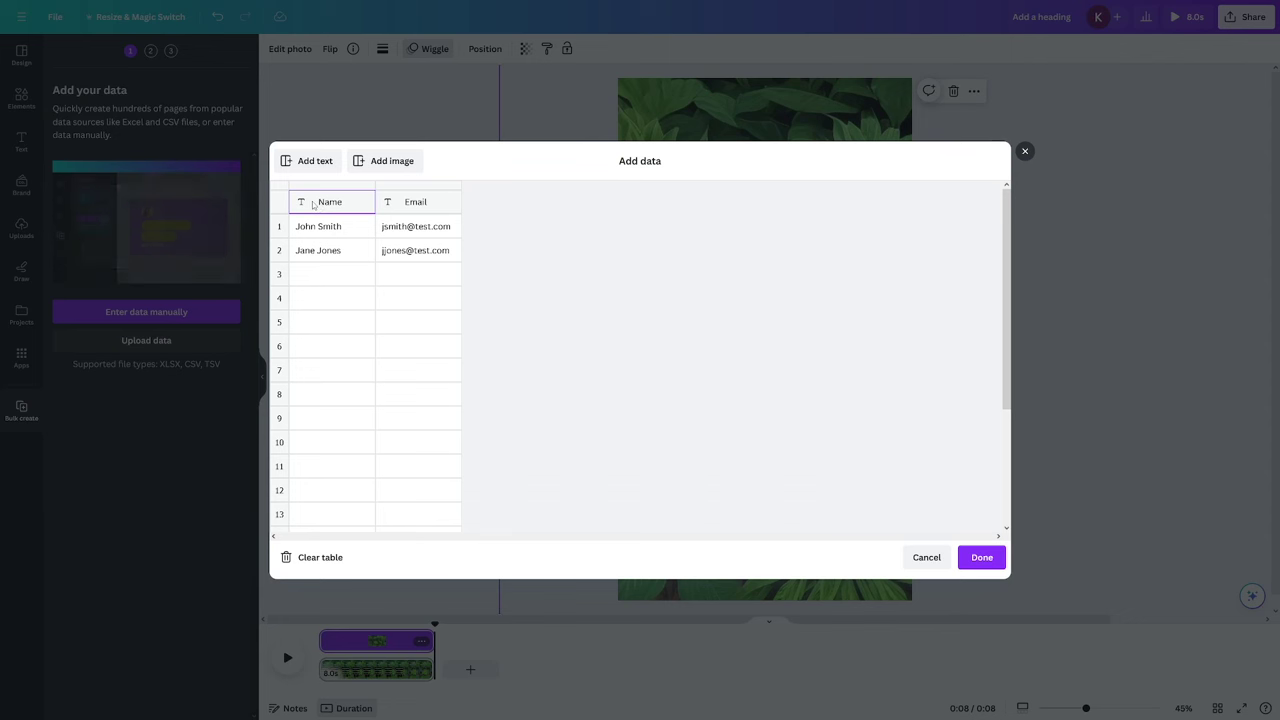
pyautogui.hotkey('ctrl', 'v')
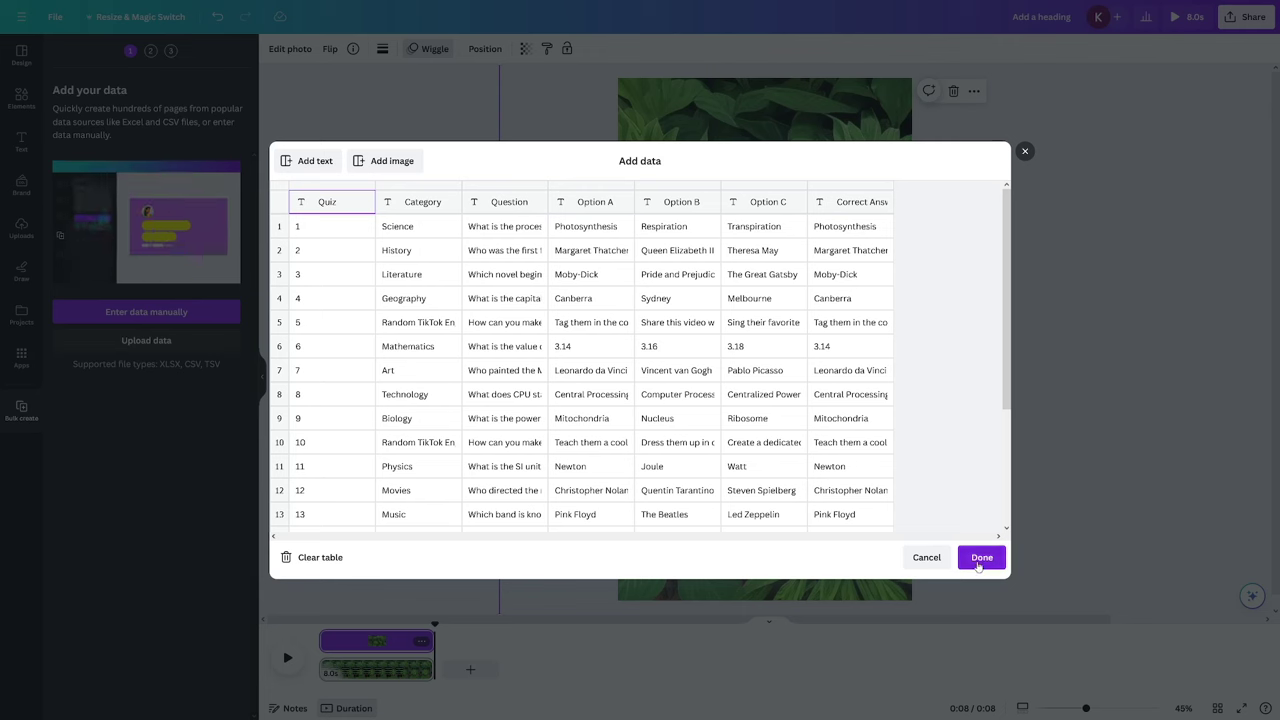
pyautogui.click(980, 557)
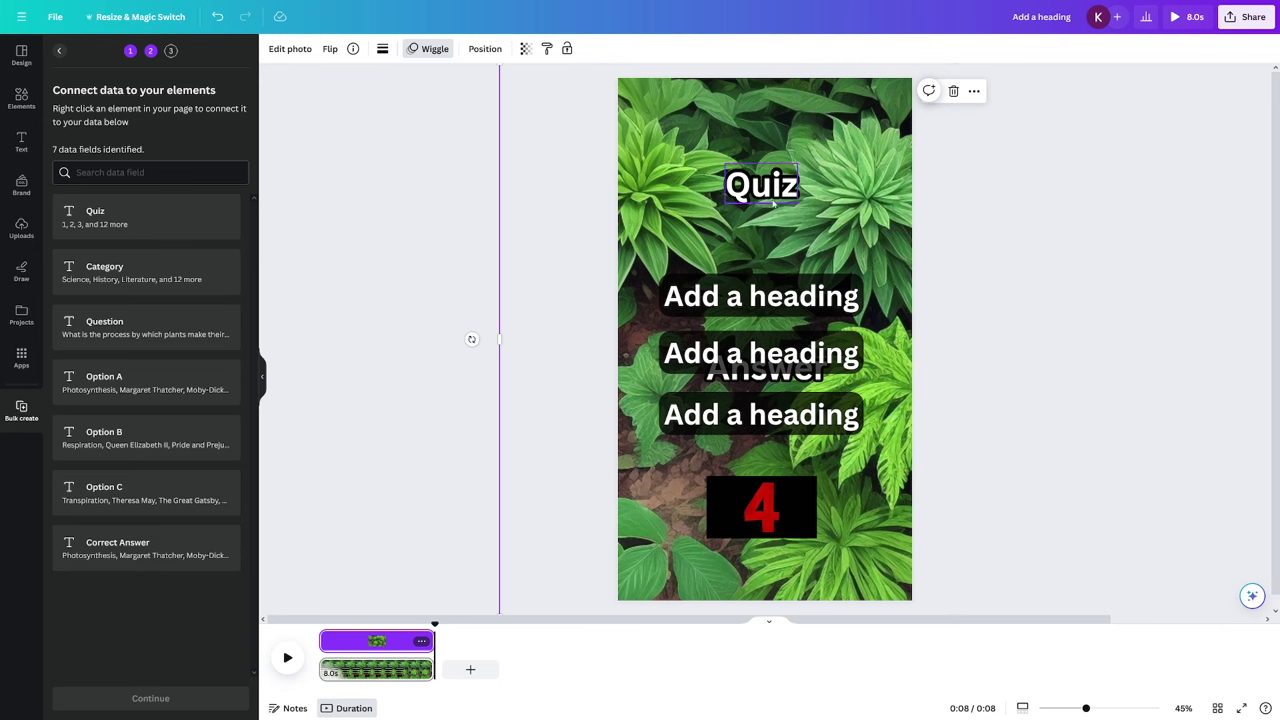
# Connect the Quiz title text to the Question data field
pyautogui.click(737, 184)
pyautogui.rightClick(766, 190)
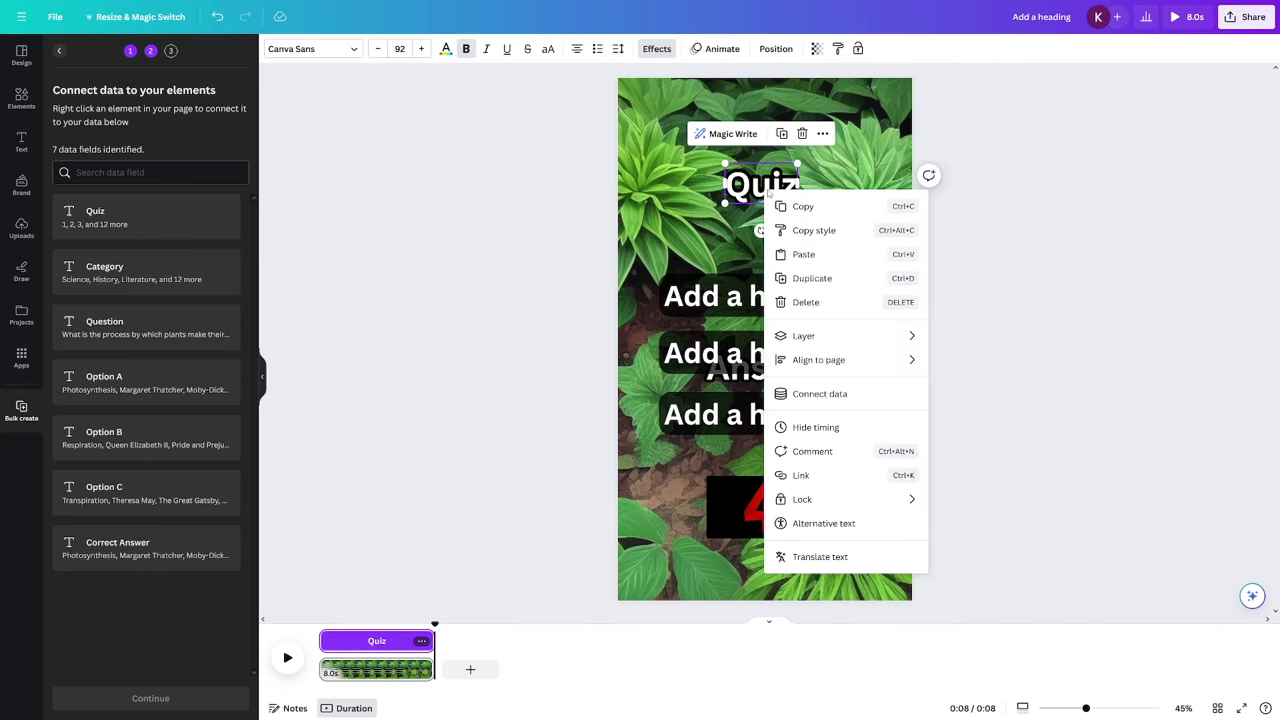
pyautogui.click(865, 398)
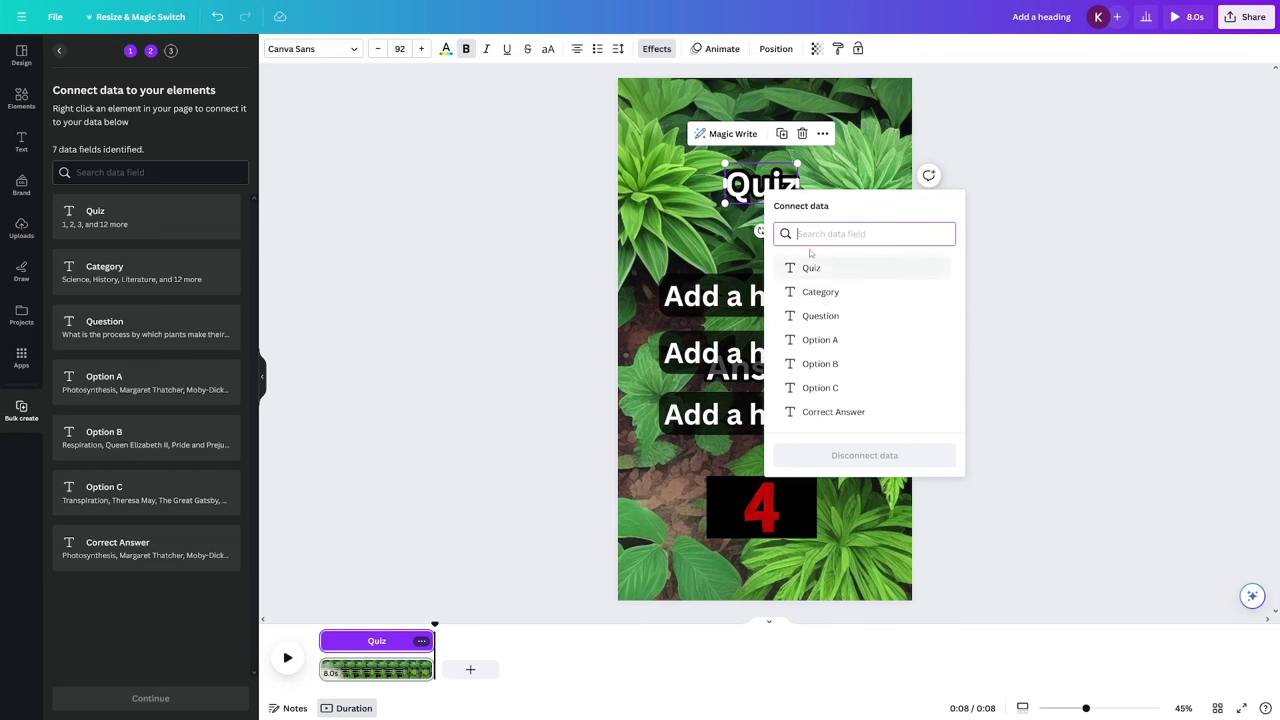
pyautogui.click(849, 320)
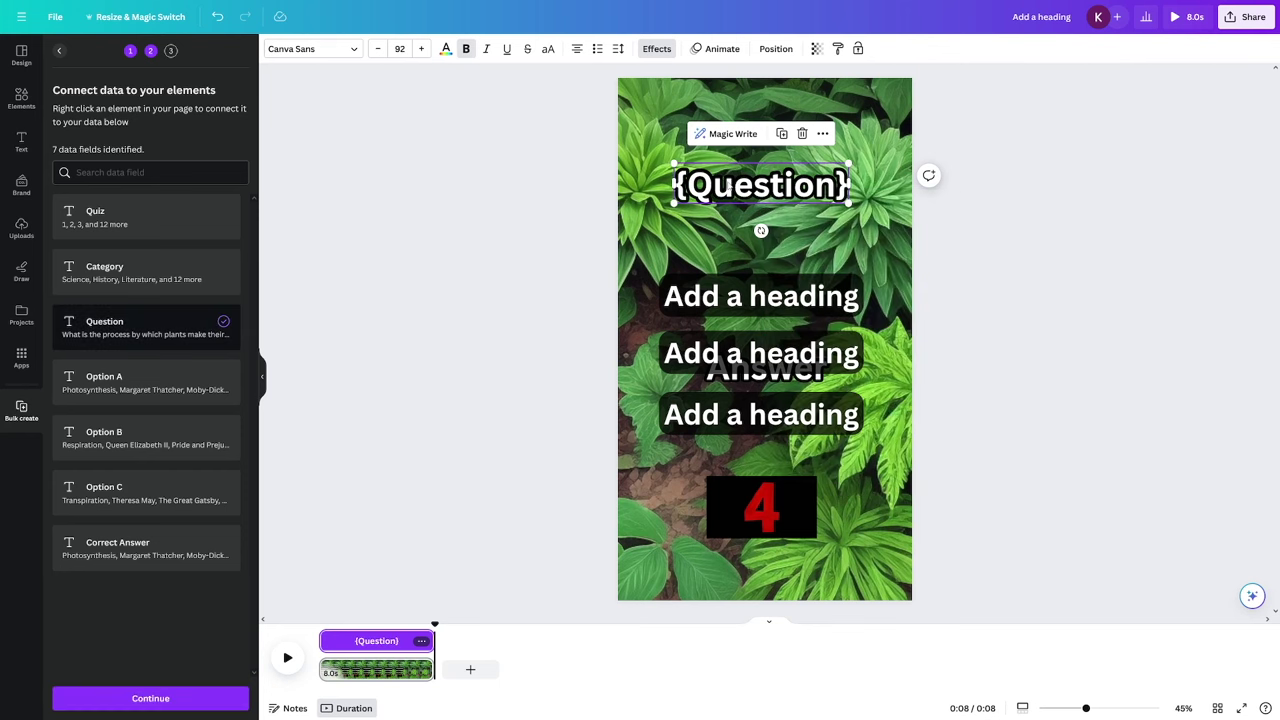
# Connect the first option heading to the Option A field
pyautogui.click(740, 289)
pyautogui.rightClick(741, 289)
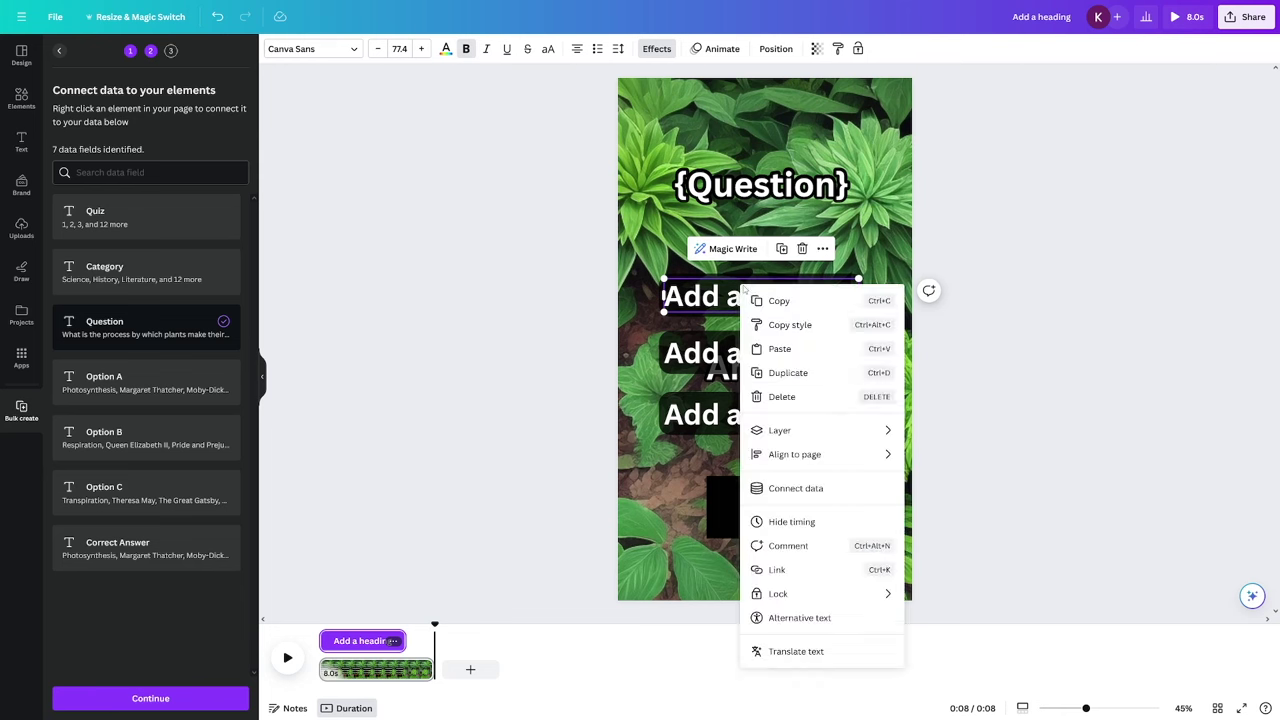
pyautogui.click(810, 489)
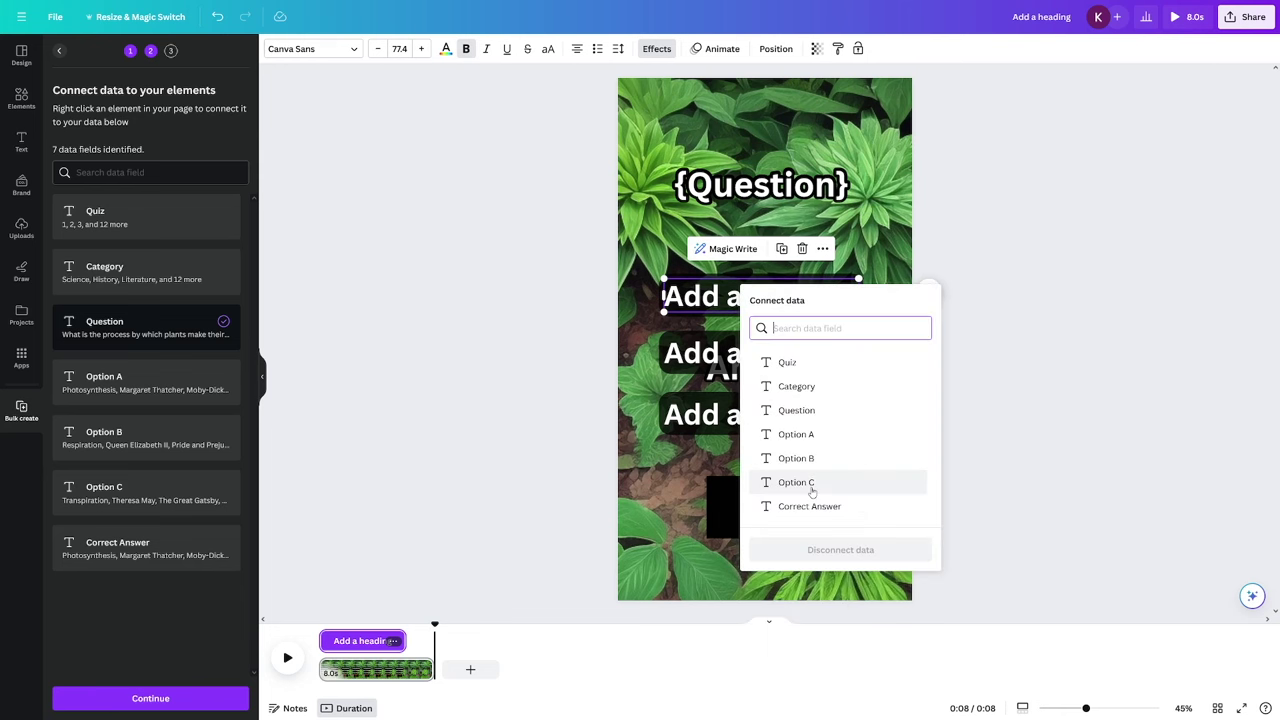
pyautogui.click(830, 440)
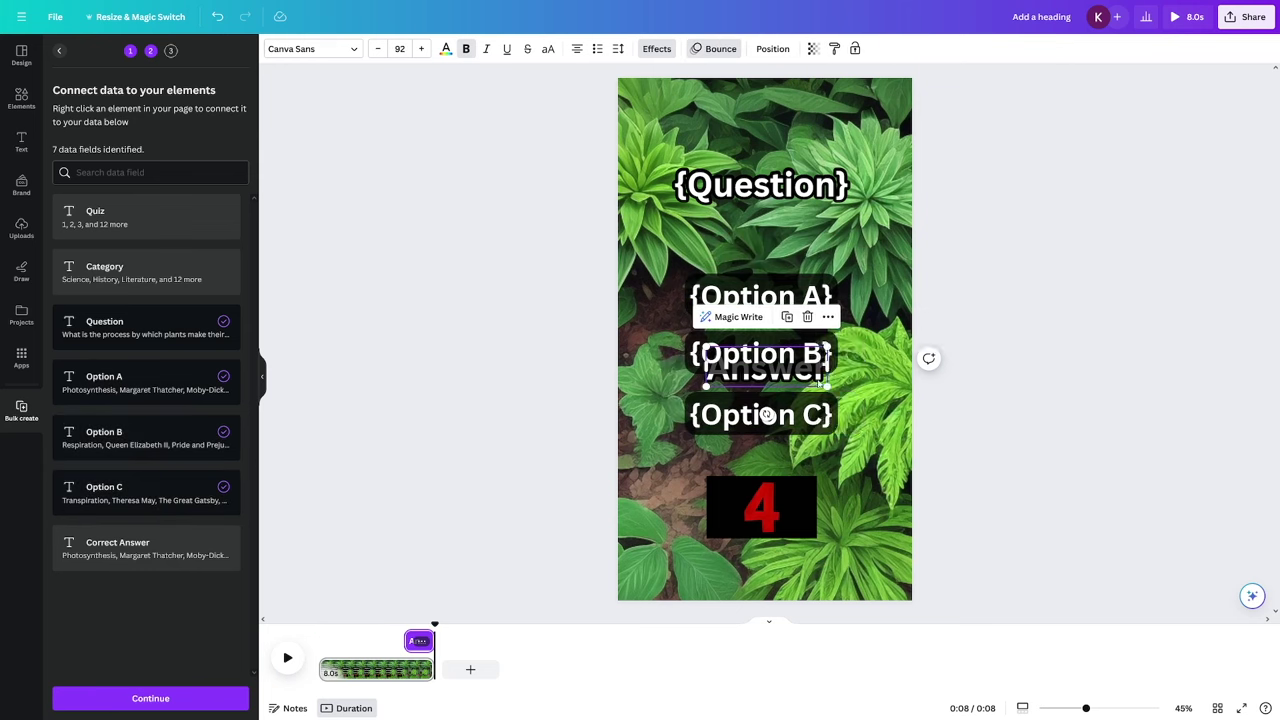
# Connect the Answer text to the Correct Answer field
pyautogui.rightClick(819, 383)
pyautogui.click(891, 537)
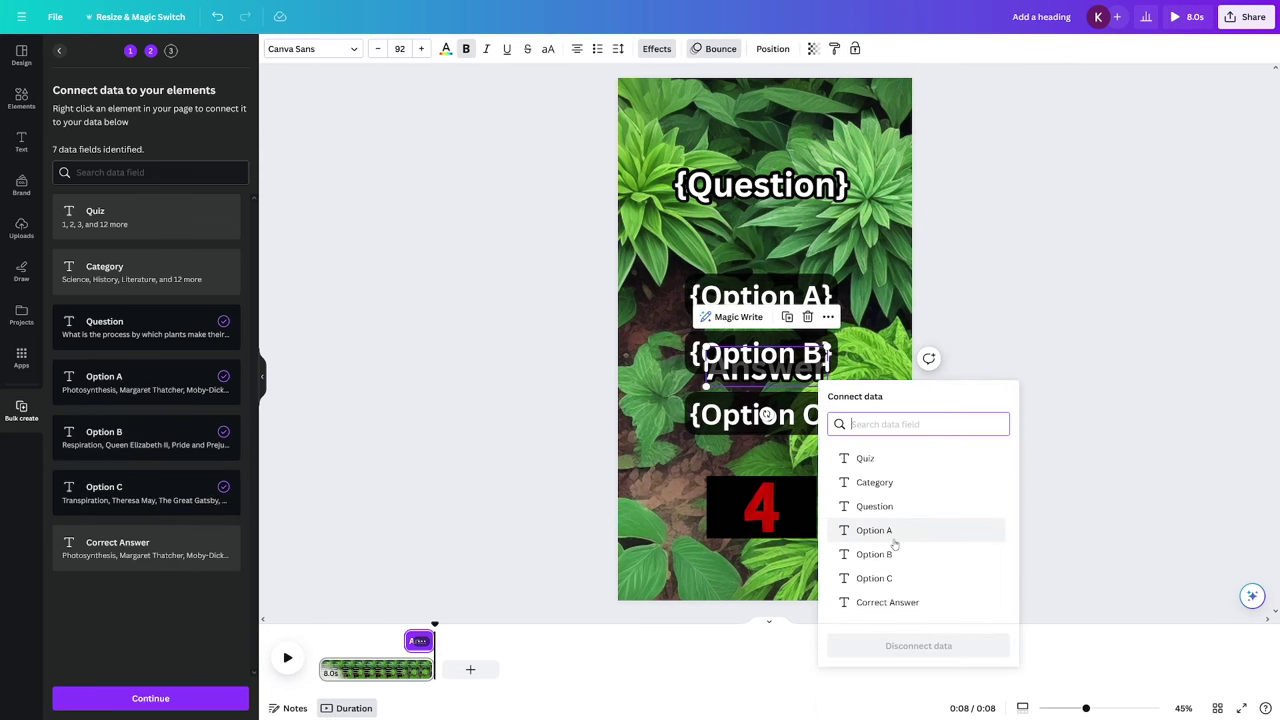
pyautogui.click(900, 605)
pyautogui.click(1026, 401)
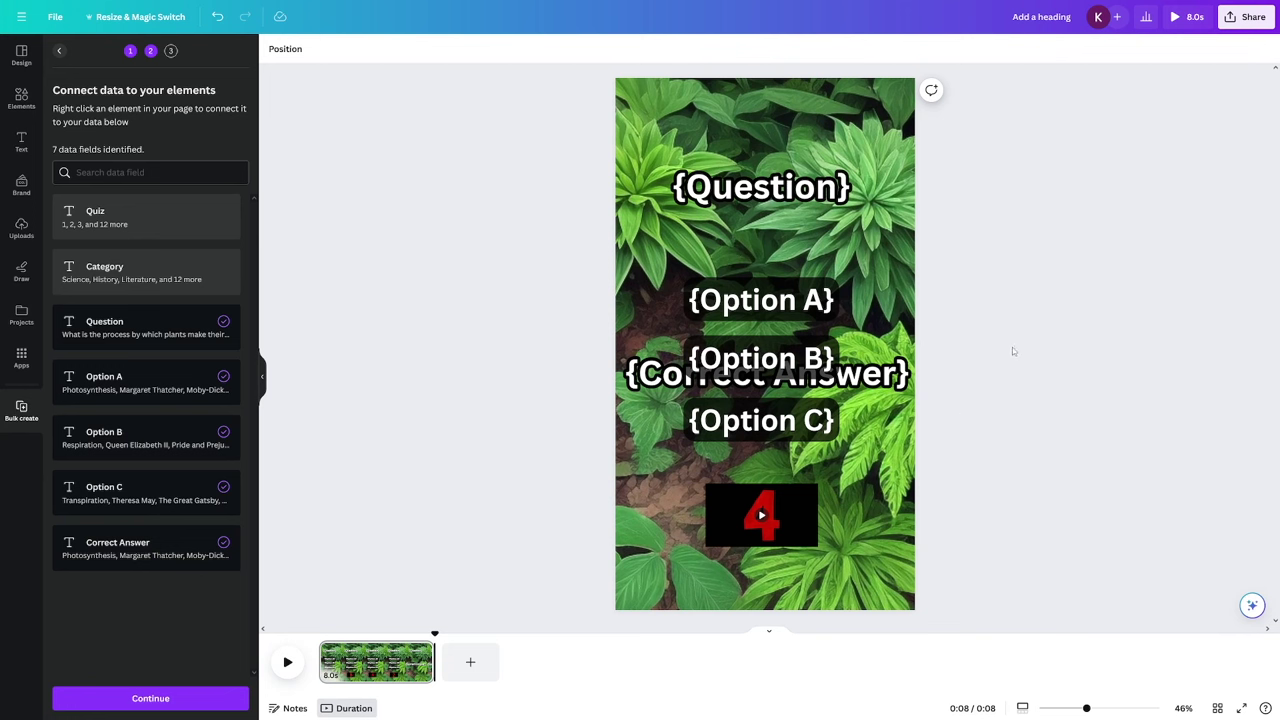
# Generate the 15 quiz designs, then shrink page 1's question and move it to the top
pyautogui.click(150, 698)
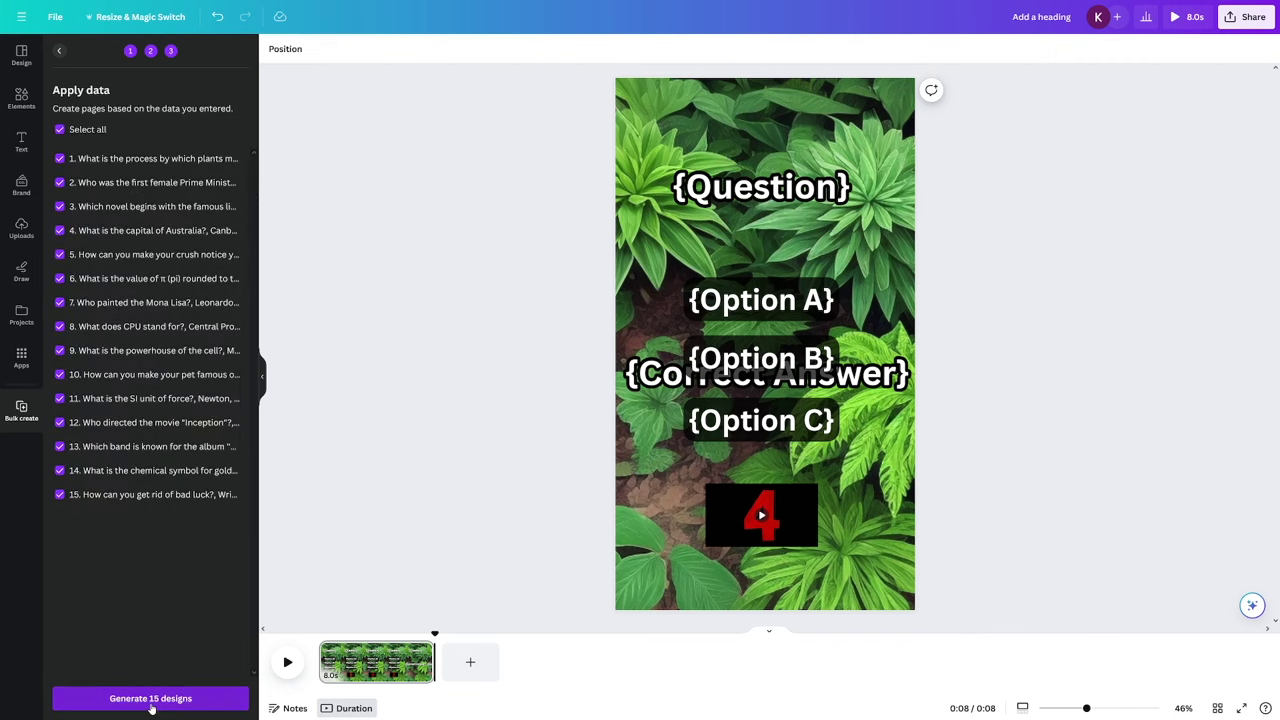
pyautogui.click(150, 698)
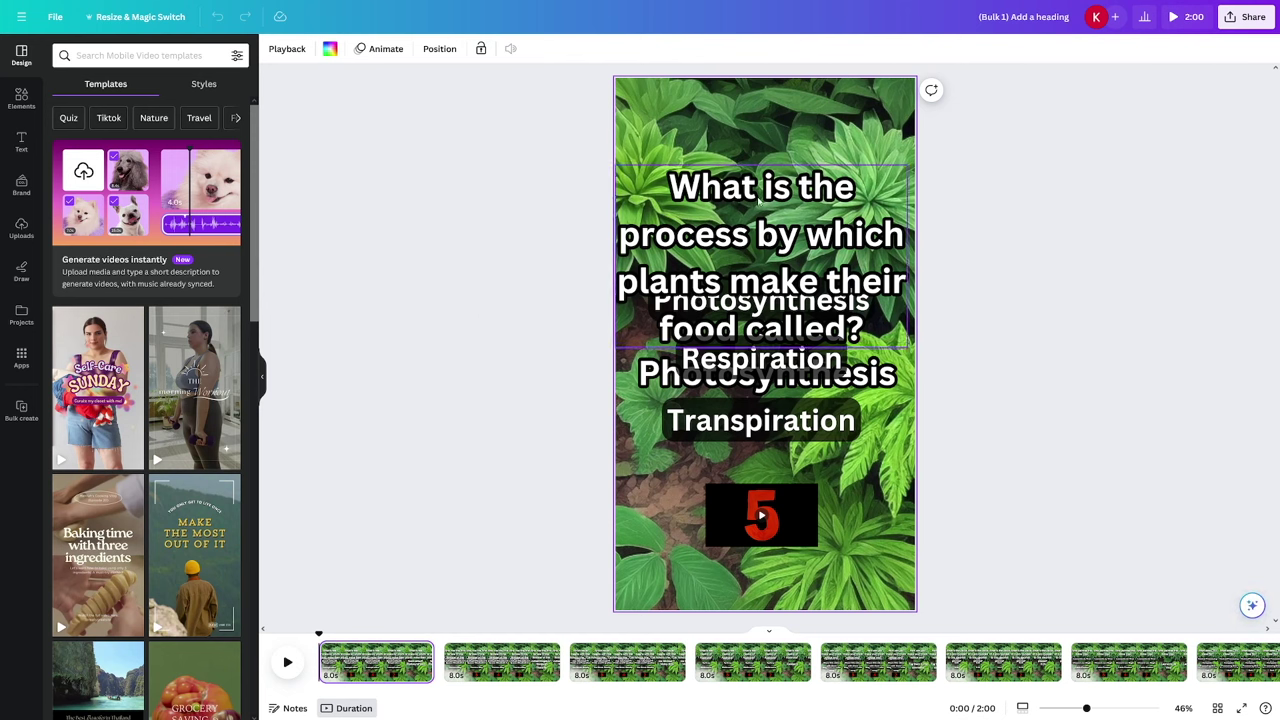
pyautogui.click(670, 200)
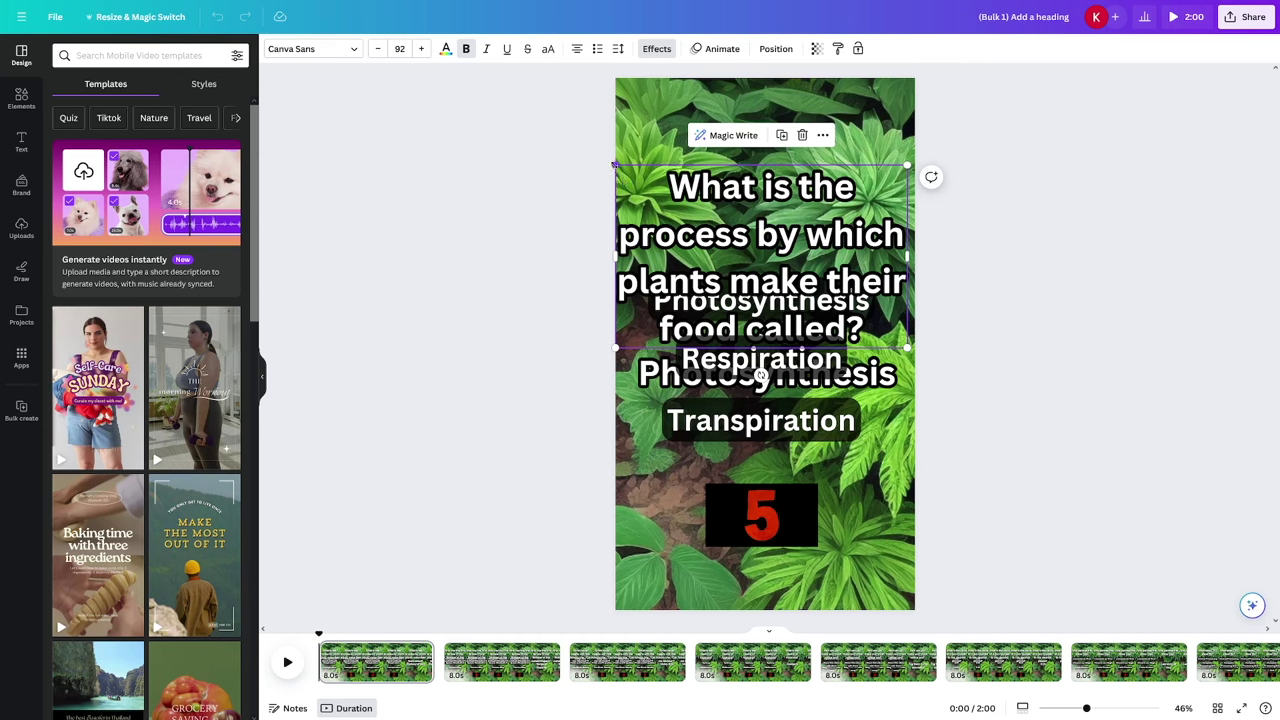
pyautogui.moveTo(614, 165); pyautogui.dragTo(717, 230)
pyautogui.moveTo(815, 272); pyautogui.dragTo(774, 174)
pyautogui.moveTo(875, 200); pyautogui.dragTo(914, 190)
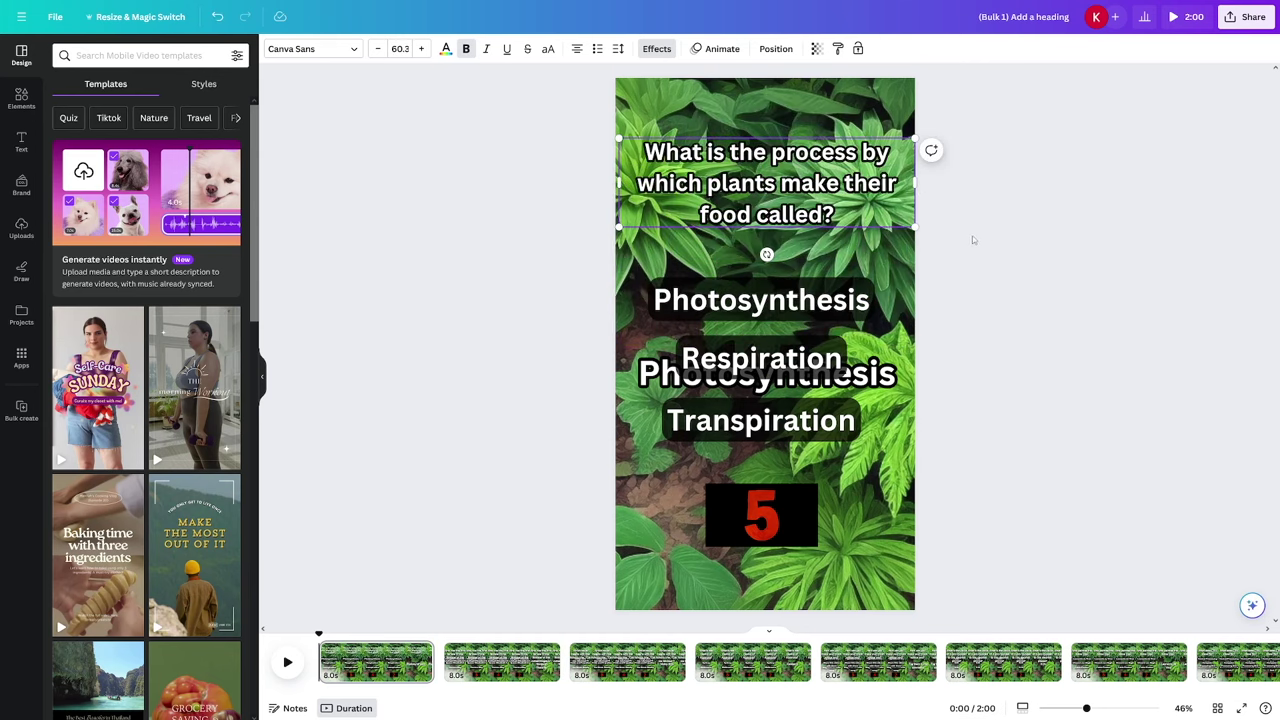
pyautogui.click(974, 238)
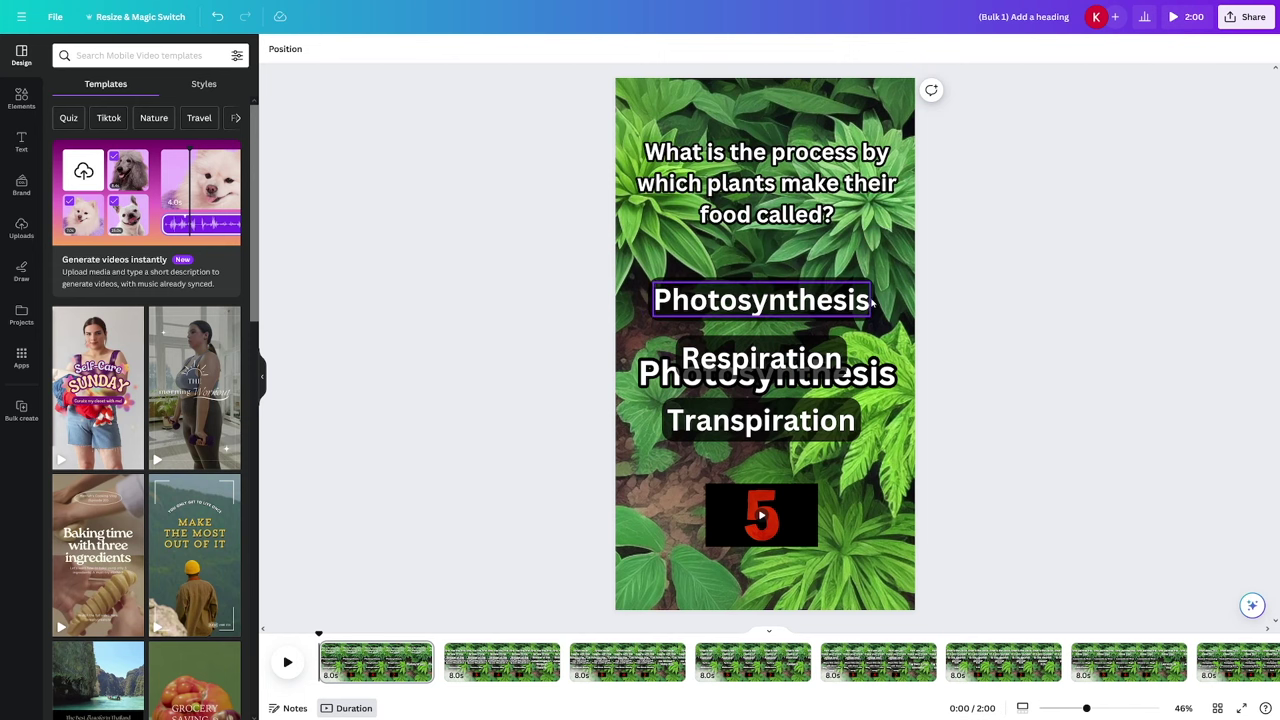
# Widen the Photosynthesis and Respiration answer boxes on page 1 out to the page edges
pyautogui.click(871, 302)
pyautogui.moveTo(873, 300); pyautogui.dragTo(914, 302)
pyautogui.click(760, 358)
pyautogui.moveTo(844, 358); pyautogui.dragTo(914, 358)
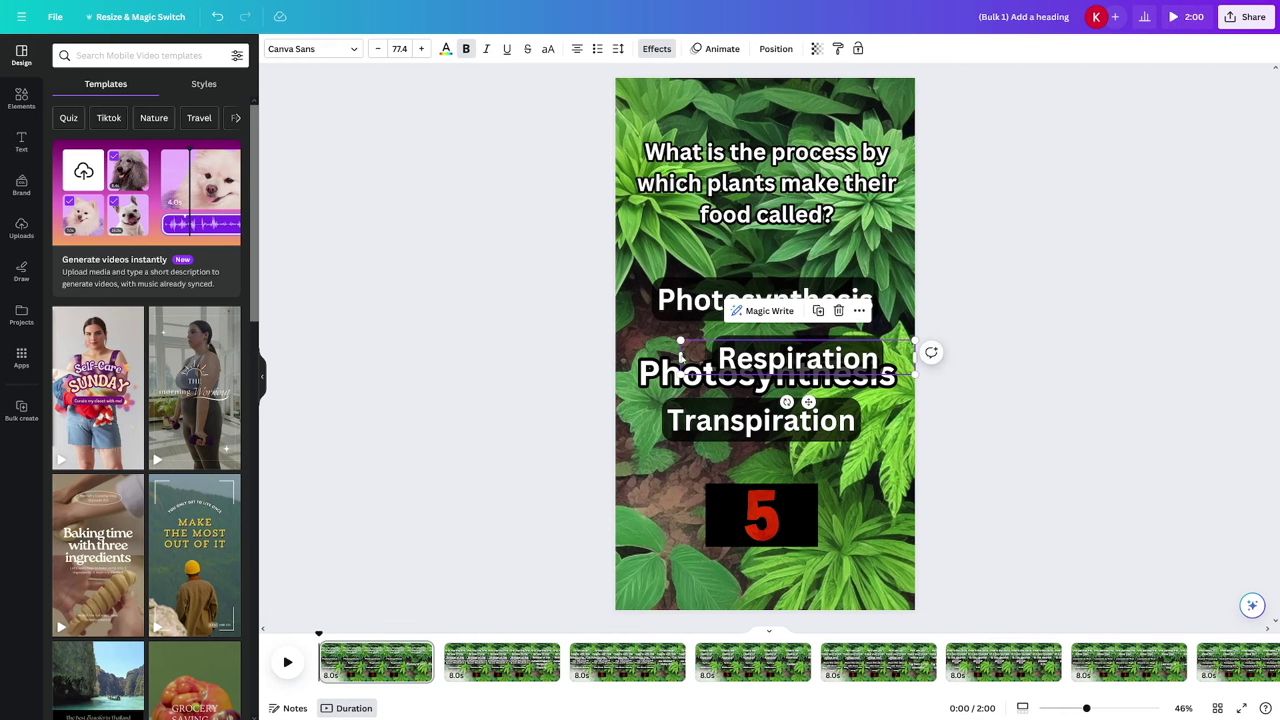
pyautogui.moveTo(680, 358); pyautogui.dragTo(616, 358)
pyautogui.click(778, 172)
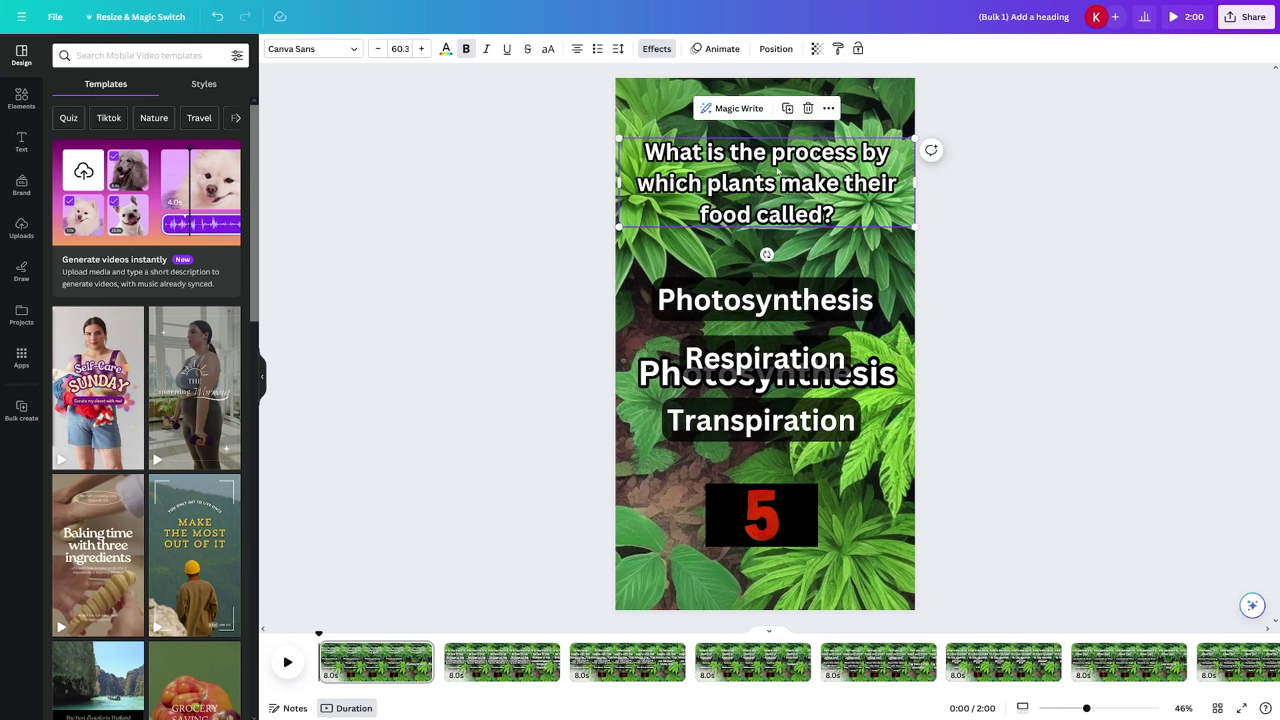
pyautogui.click(478, 660)
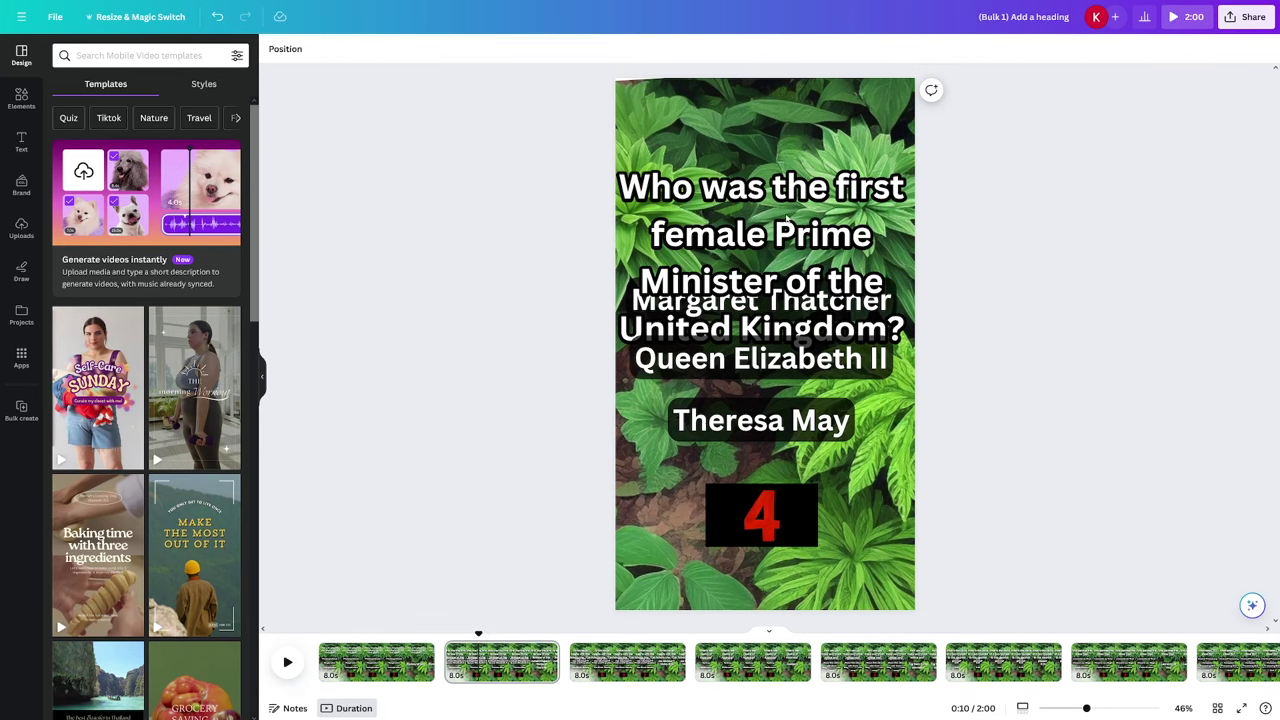
# Check the generated pages: page 1, page 2's Prime Minister question and page 3's novel question
pyautogui.click(609, 660)
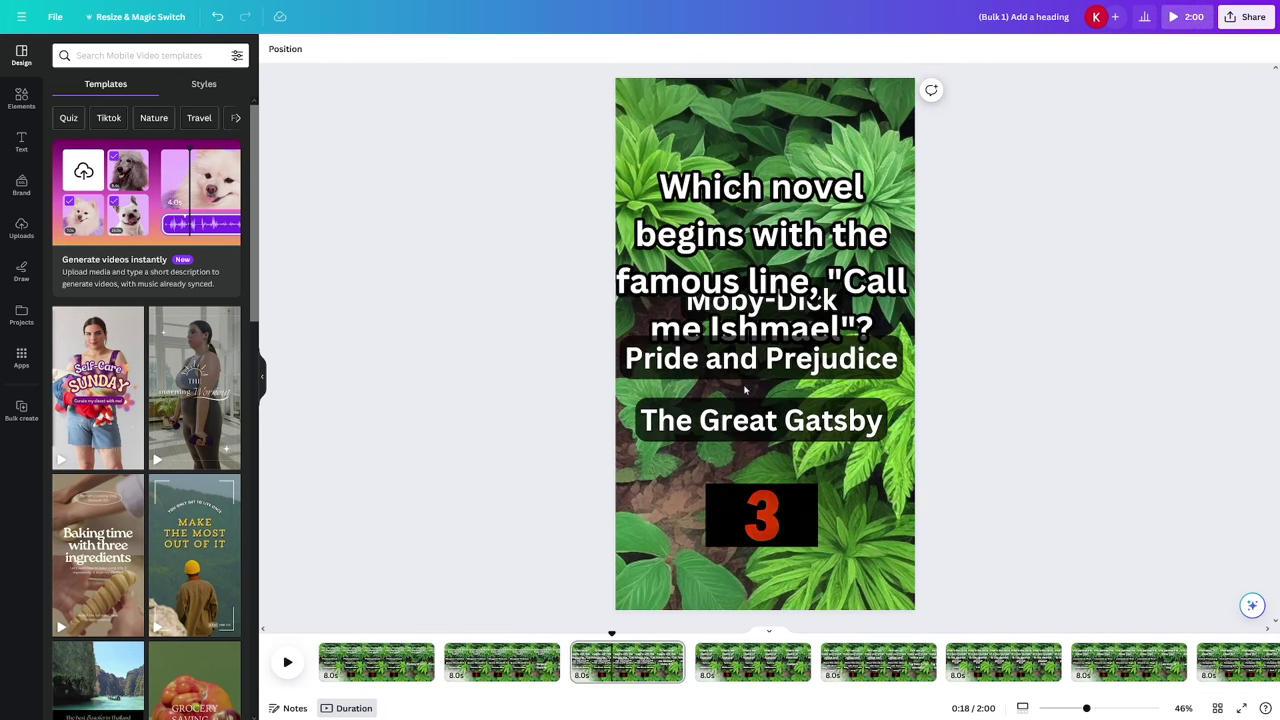
pyautogui.click(400, 648)
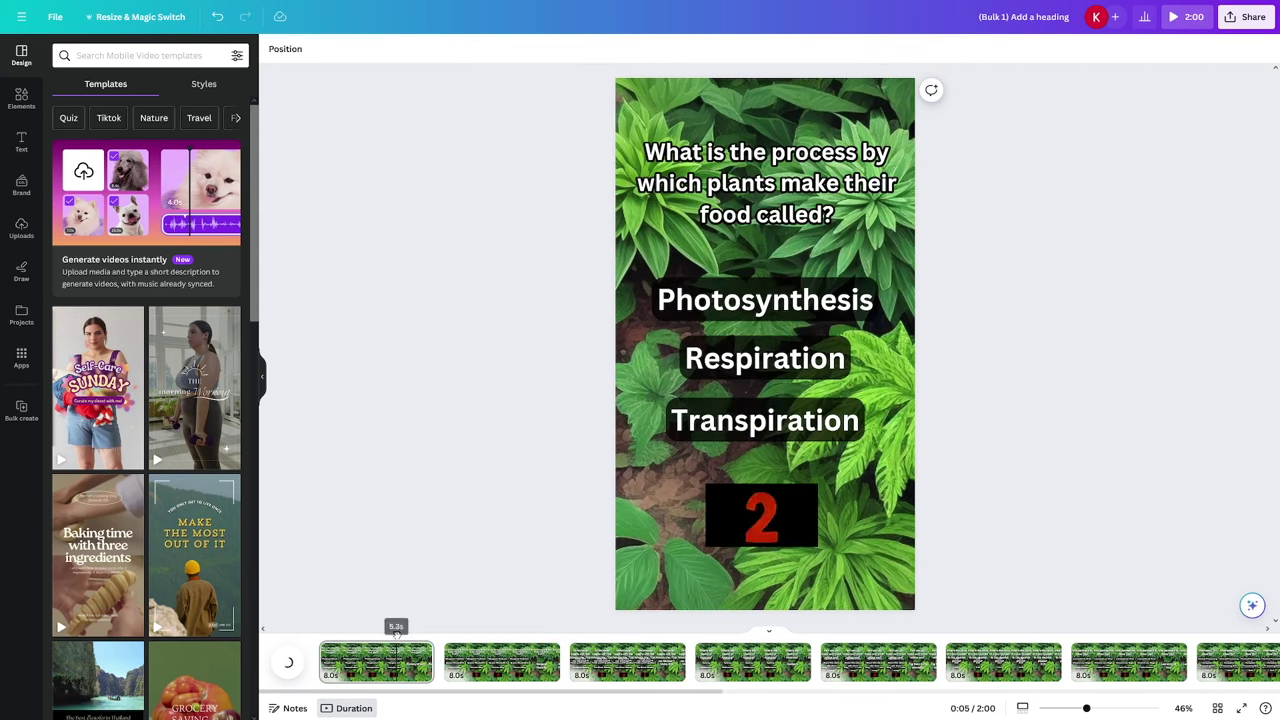
pyautogui.moveTo(397, 633); pyautogui.dragTo(334, 633)
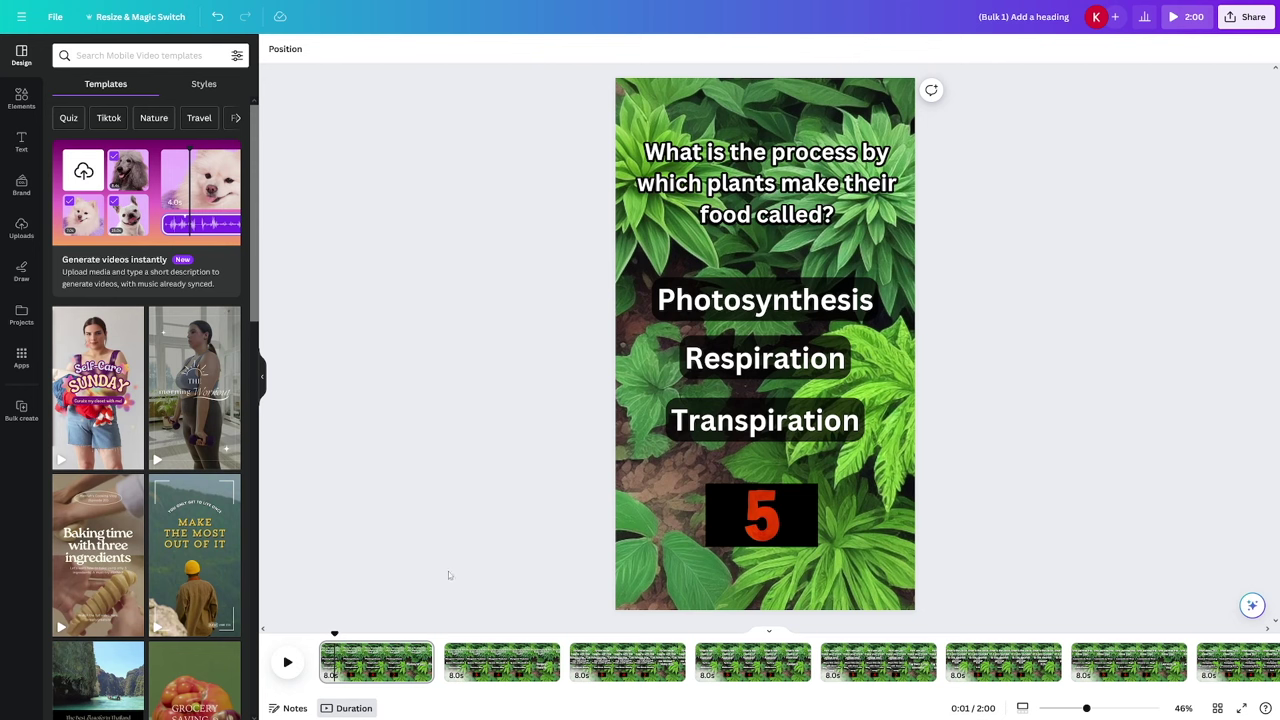
pyautogui.click(468, 652)
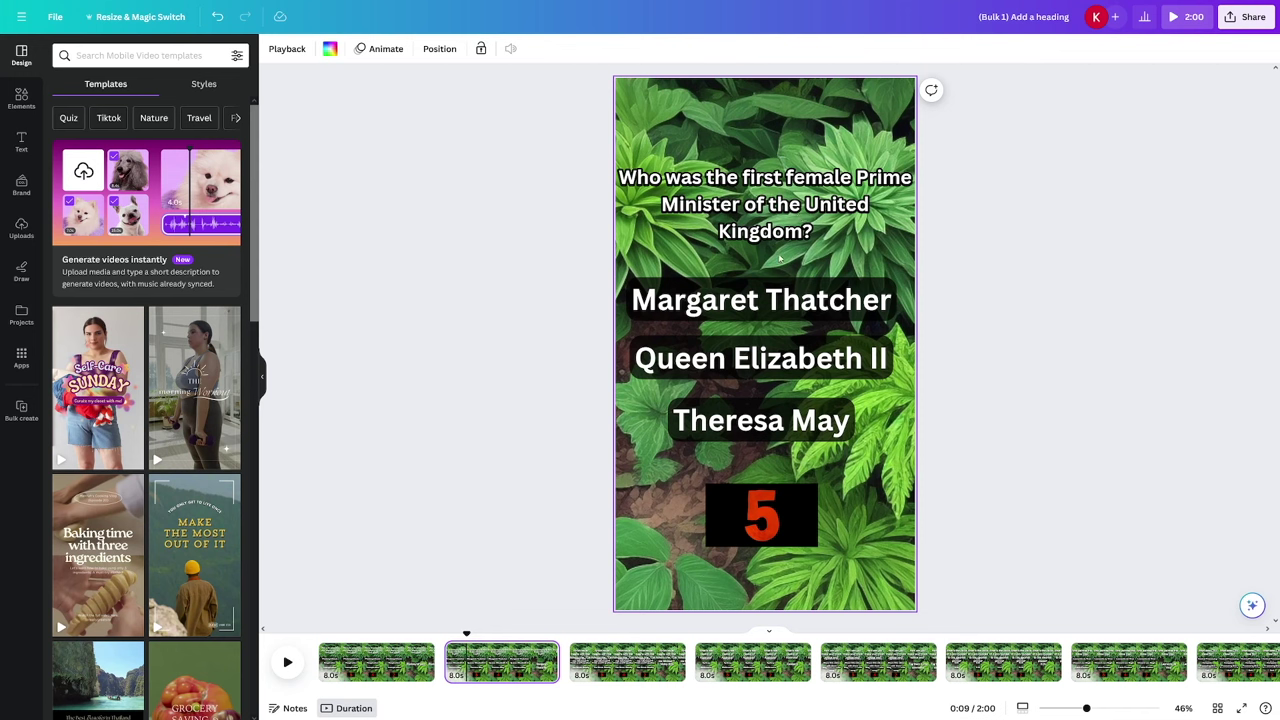
pyautogui.click(620, 640)
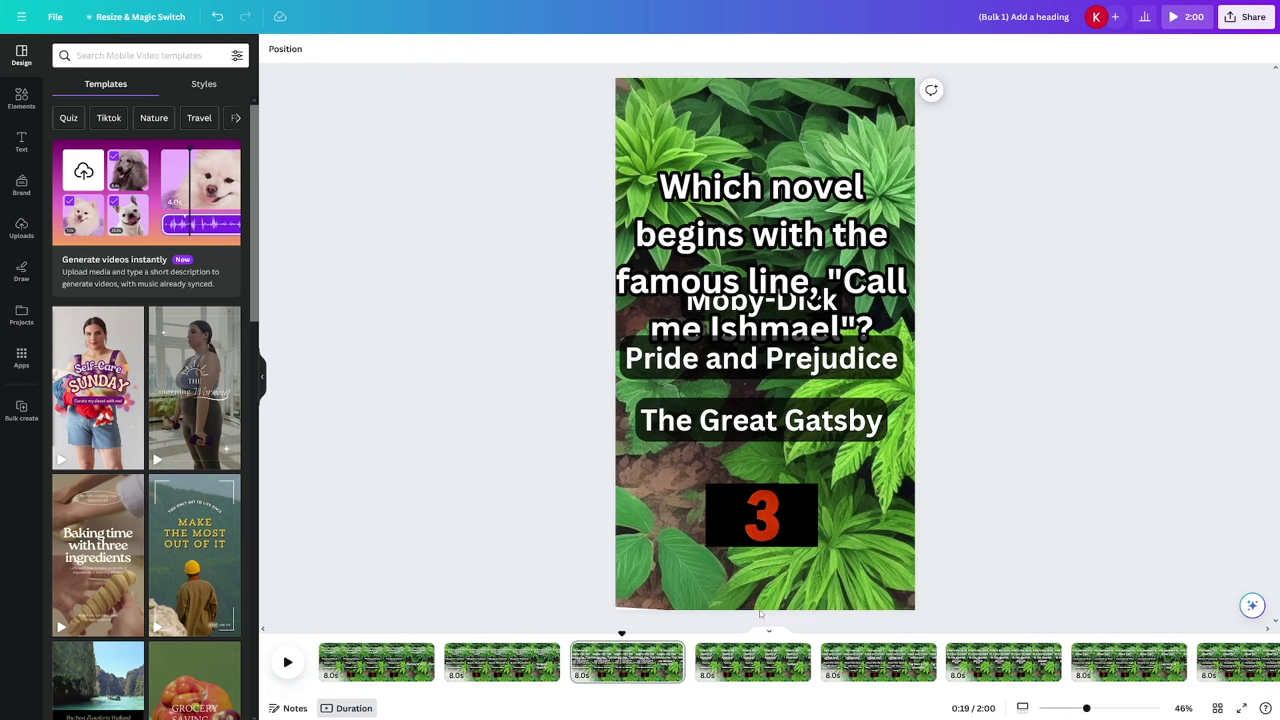
# Play page 1 from the start to watch its countdown from 5 reveal 'Photosynthesis'
pyautogui.click(350, 650)
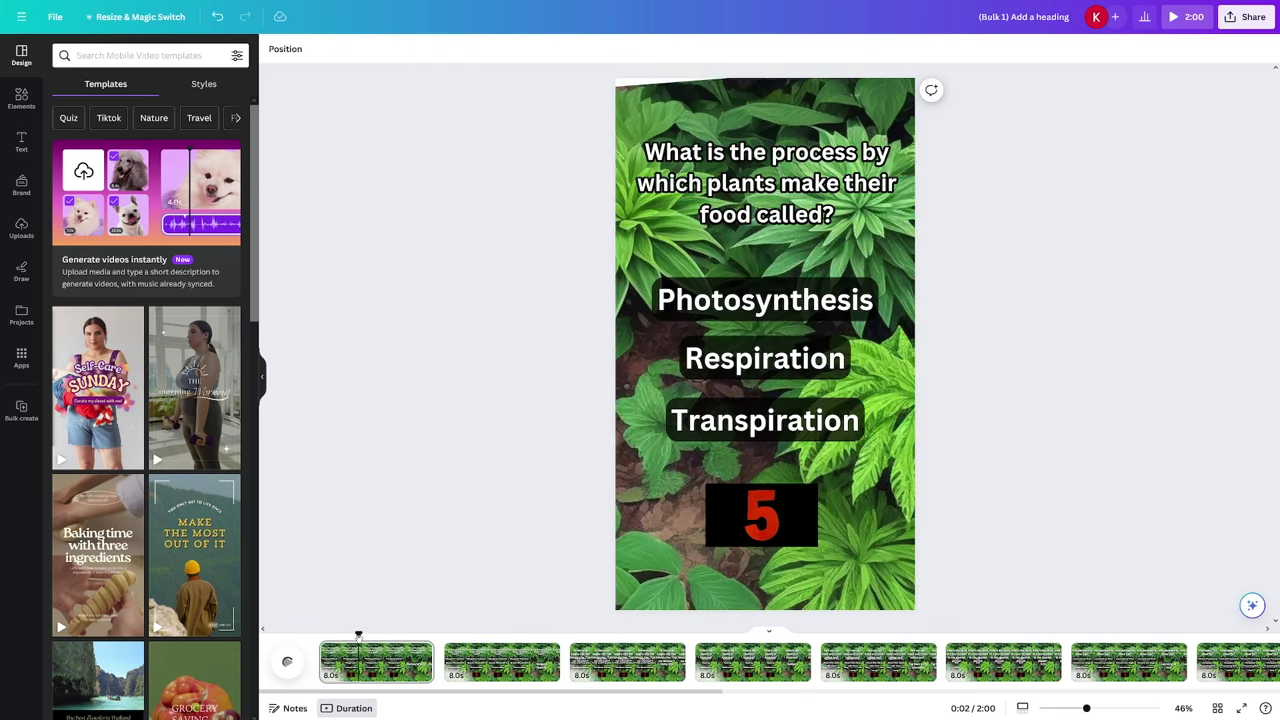
pyautogui.press('space')
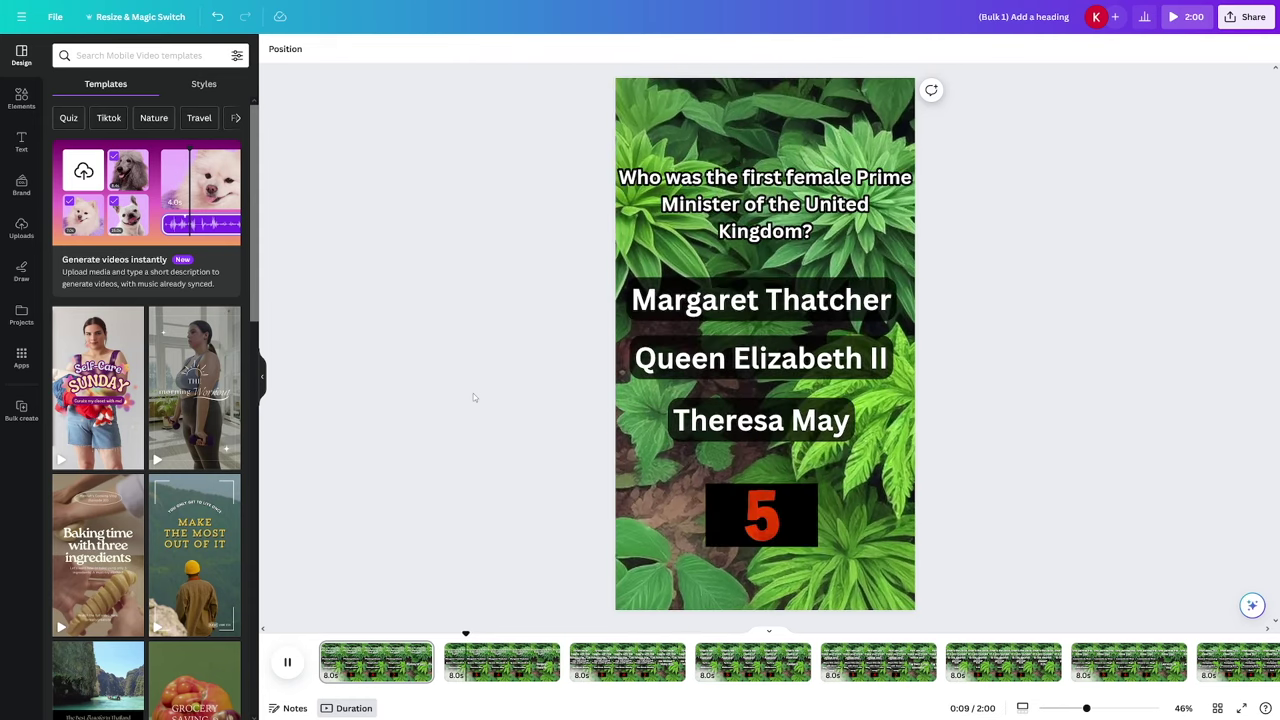
pyautogui.press('space')
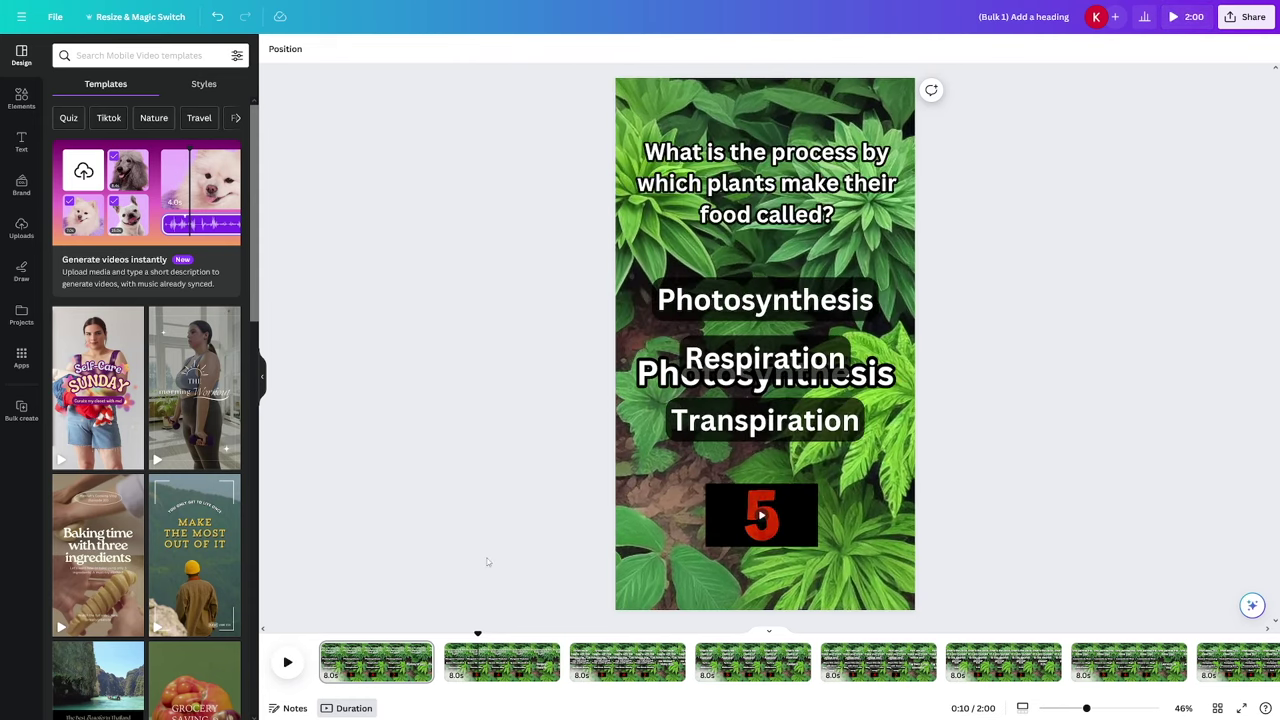